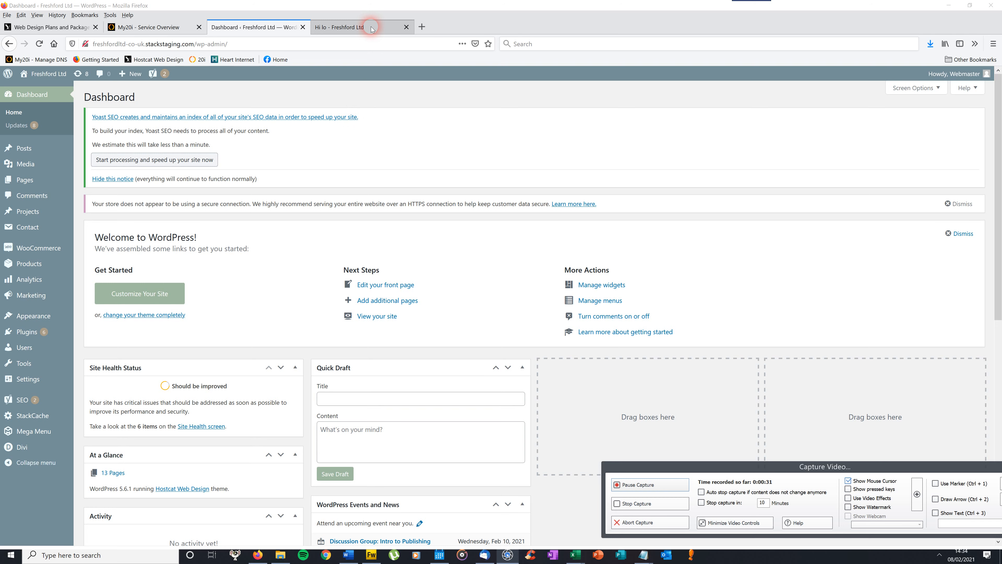
Review the Hi Lo and Gas Arc regulator pages on the live Freshford website.
click(372, 27)
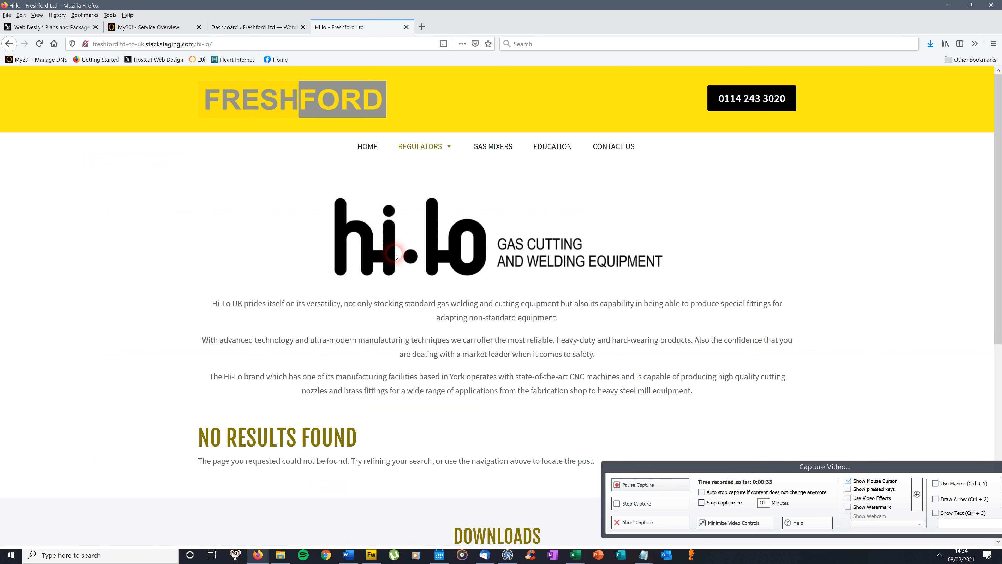
scroll(1000, 137, down, 2)
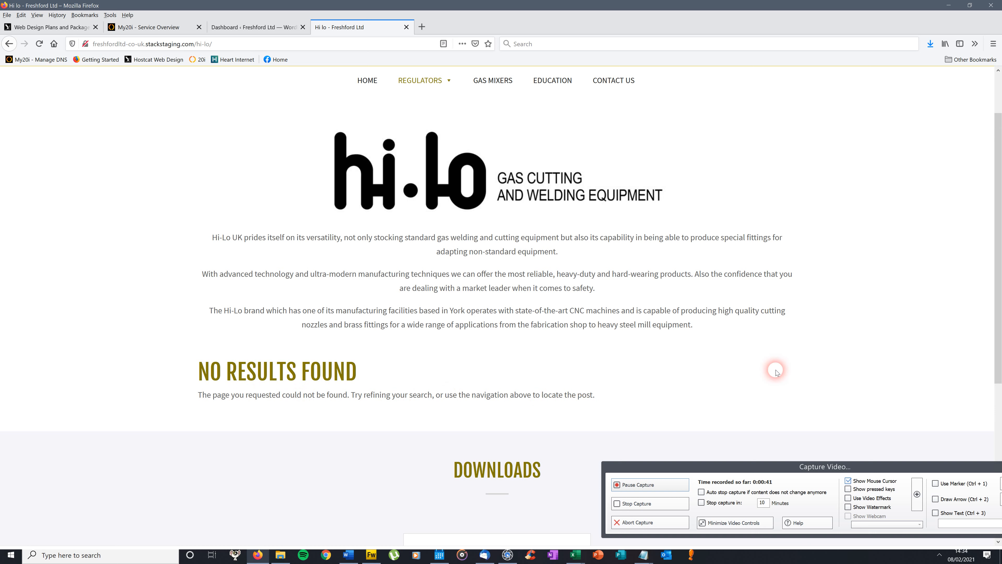
mouse_move(416, 81)
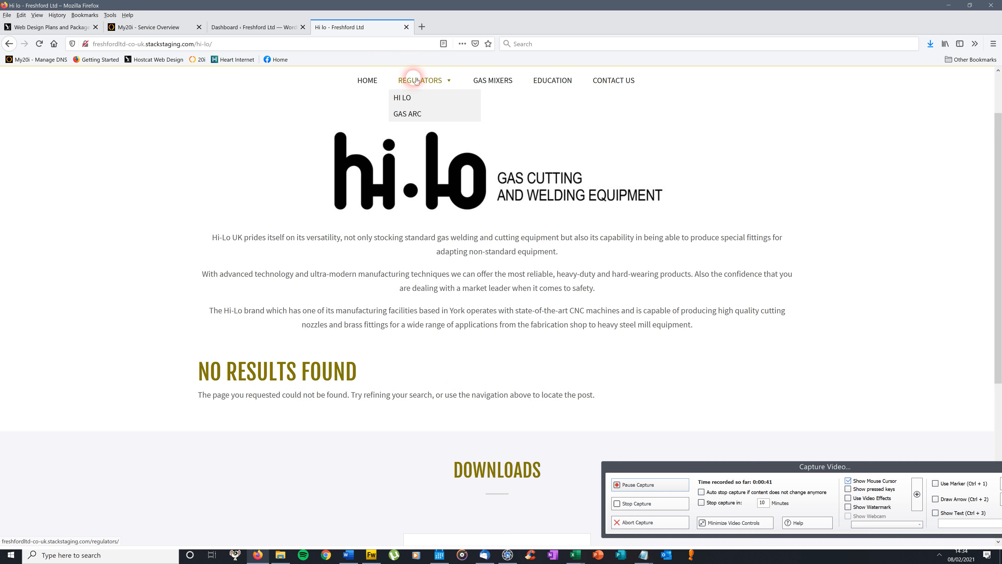
click(408, 114)
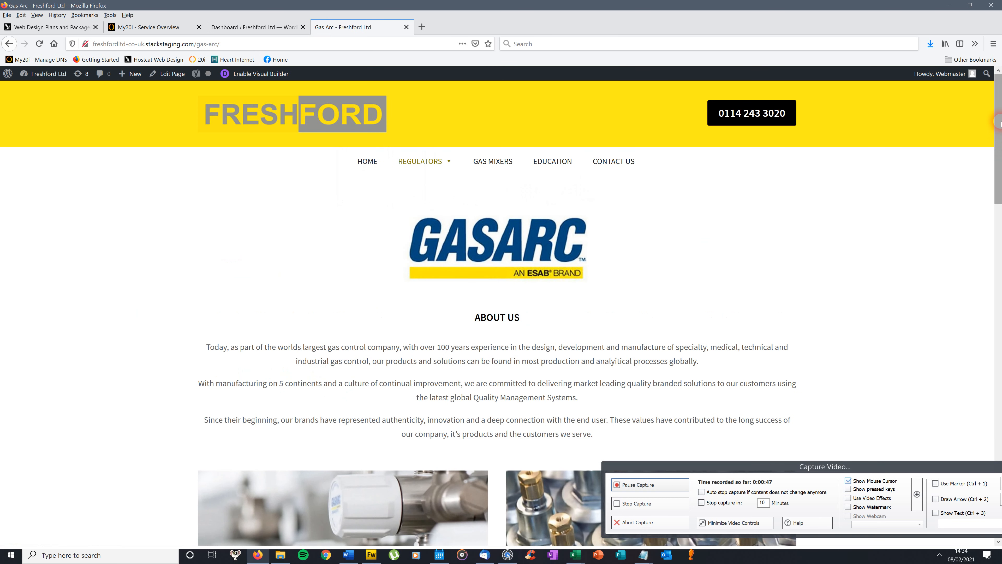
mouse_move(1000, 118)
mouse_down()
mouse_move(982, 287)
mouse_move(1000, 120)
mouse_up()
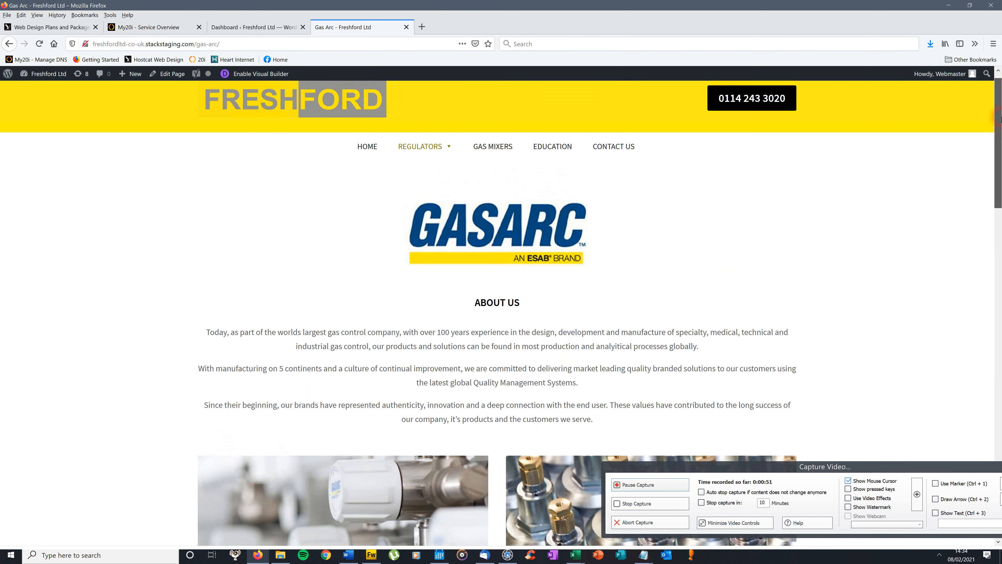
mouse_move(420, 156)
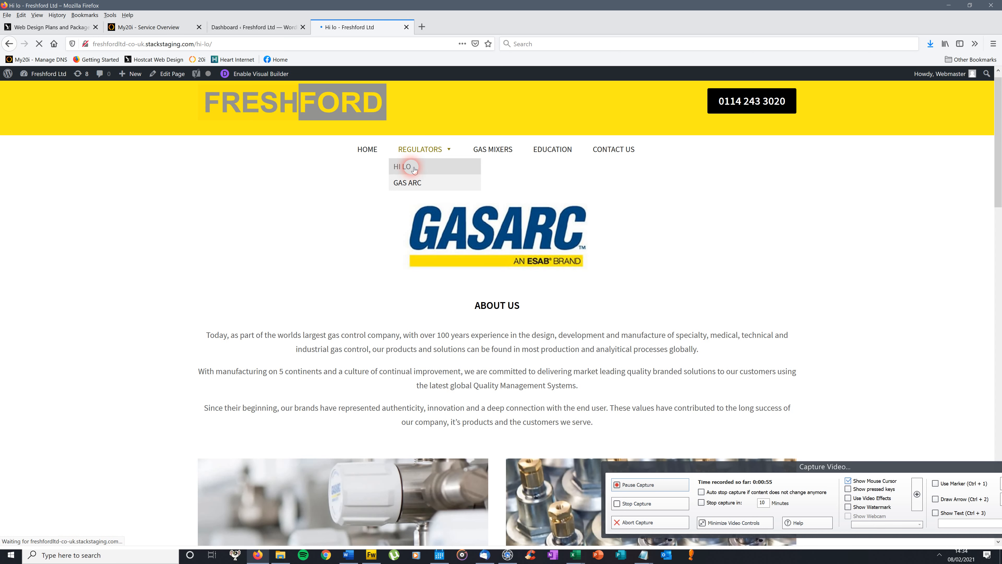
drag(998, 140, 999, 176)
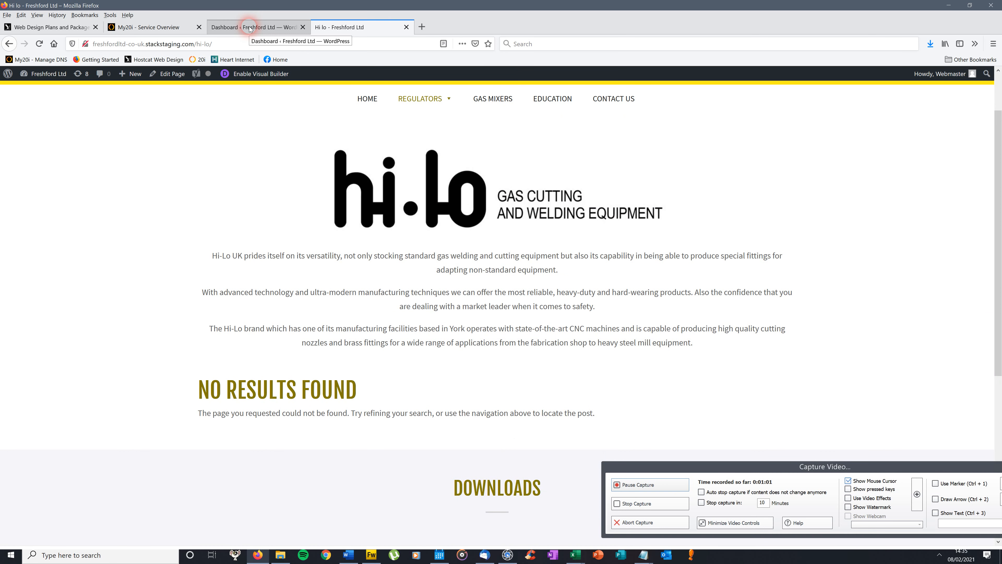
Return to the WordPress dashboard, look through the full WooCommerce product list and start a new product.
click(264, 28)
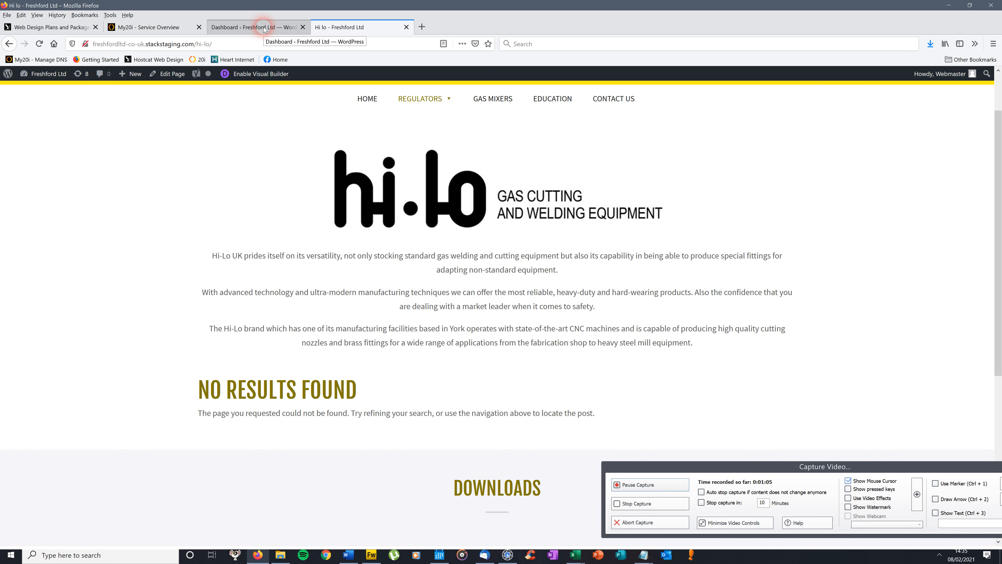
click(38, 243)
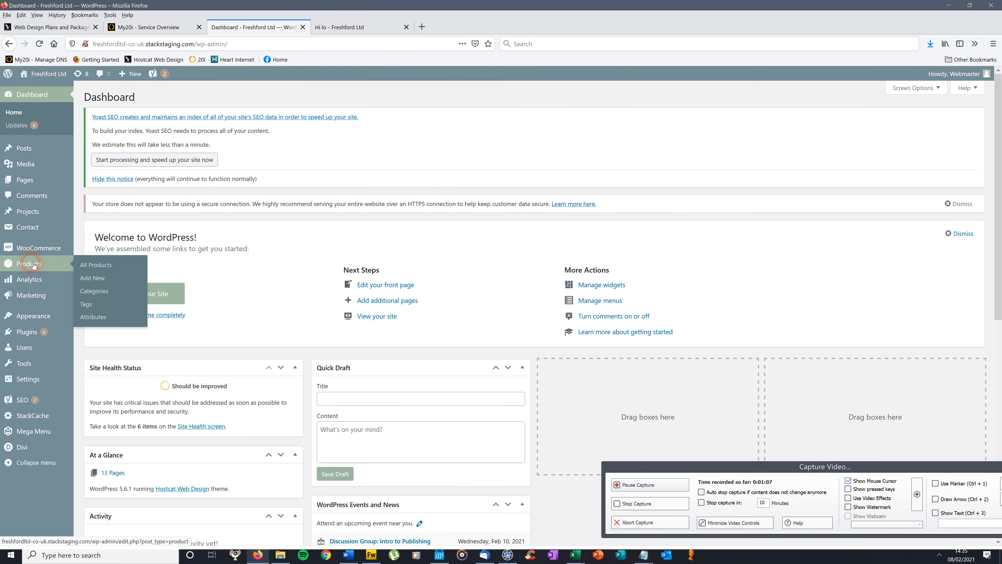
click(94, 269)
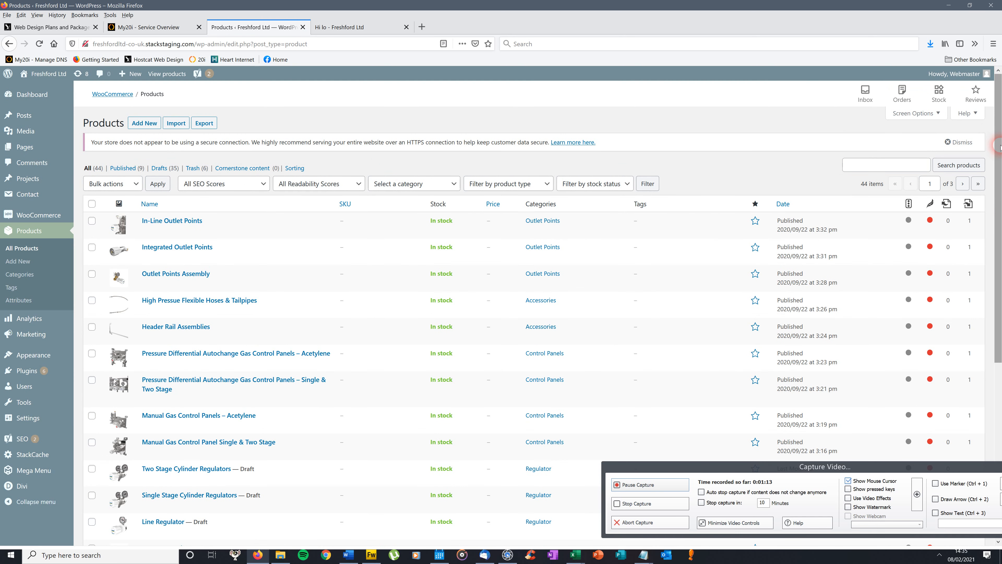
scroll(999, 146, down, 4)
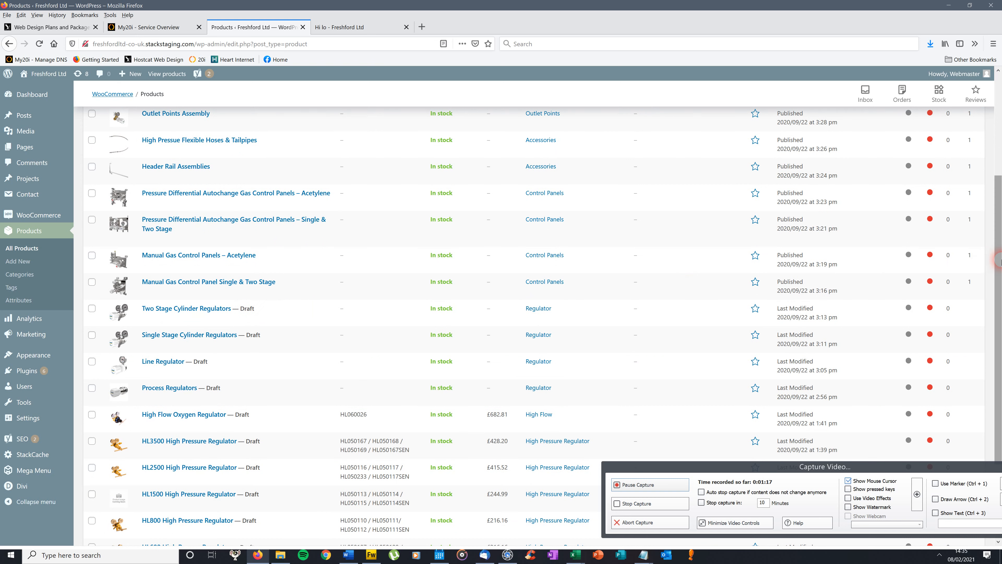
drag(999, 307, 999, 138)
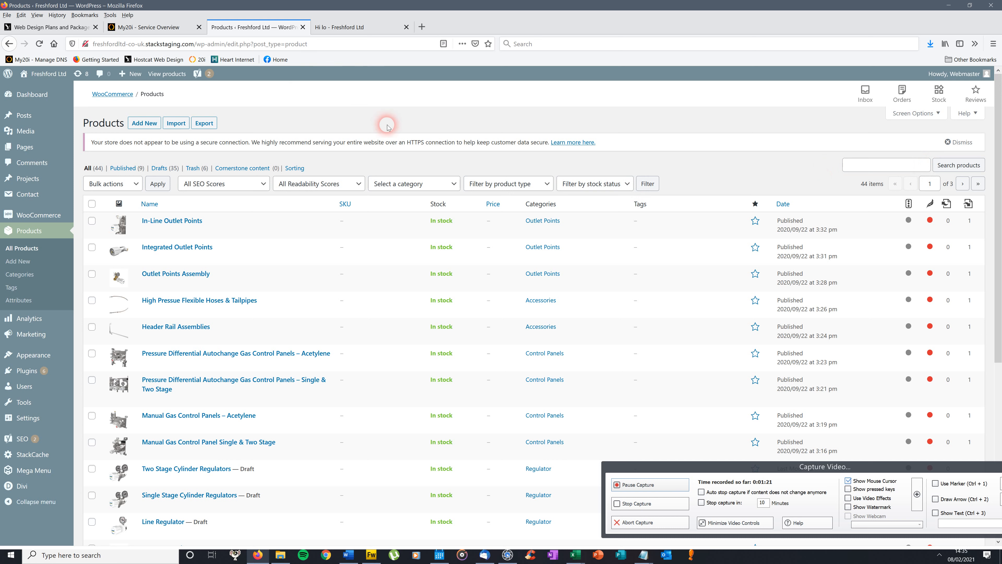
click(144, 124)
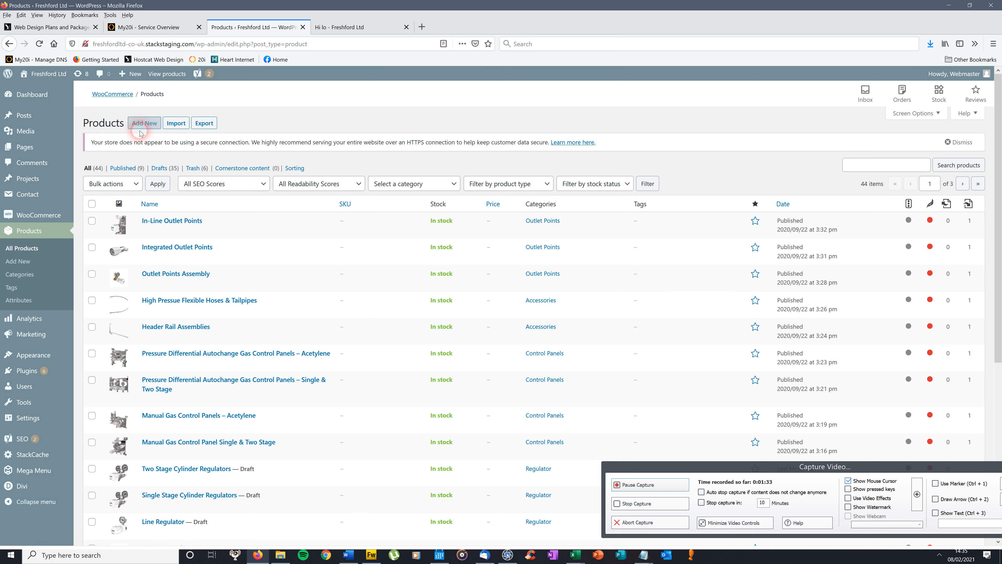
click(145, 123)
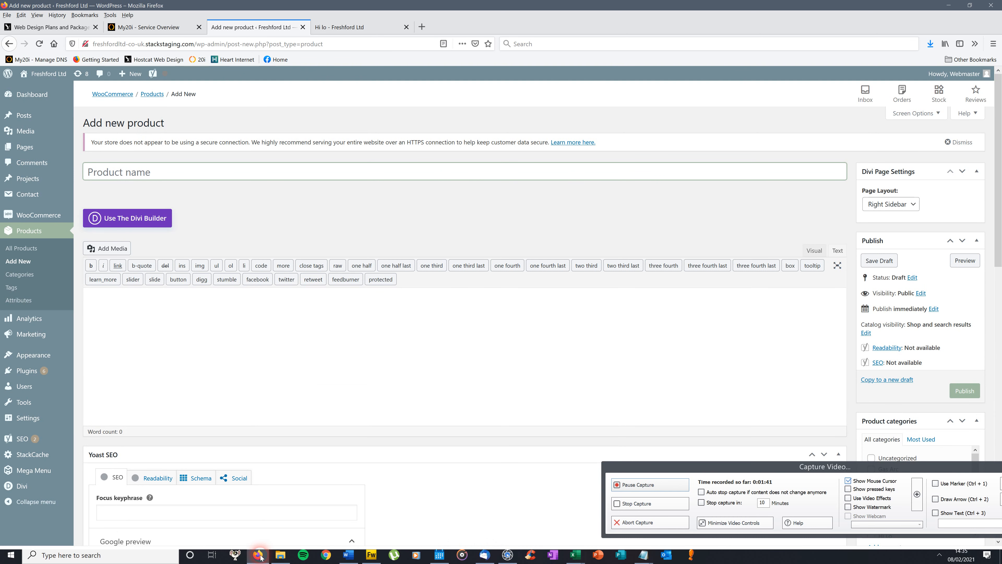
Switch to File Explorer, open the Information document in the Two Stage folder and copy the product title "Two Stage Regulator".
click(280, 554)
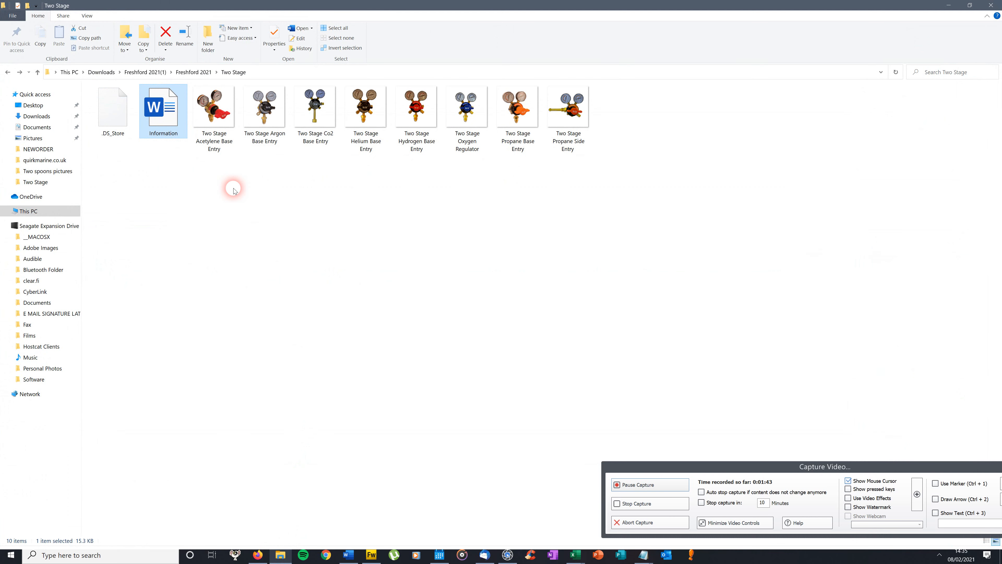
double_click(162, 106)
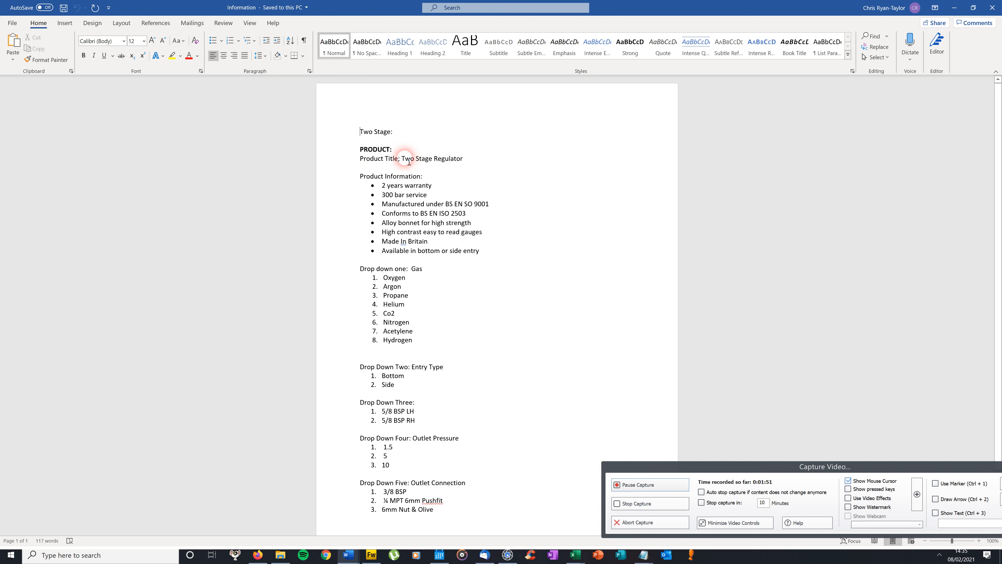
drag(401, 160, 460, 164)
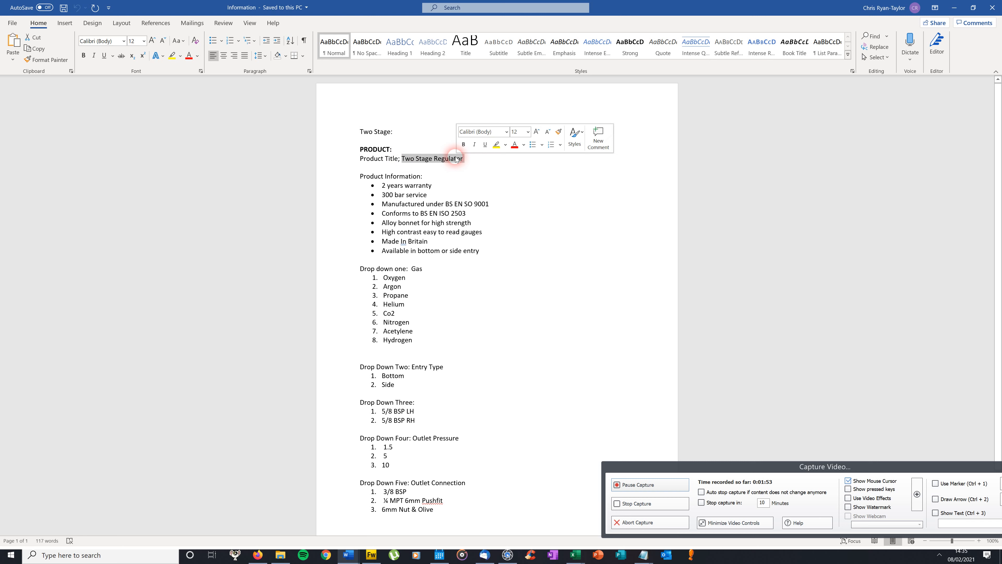
right_click(459, 161)
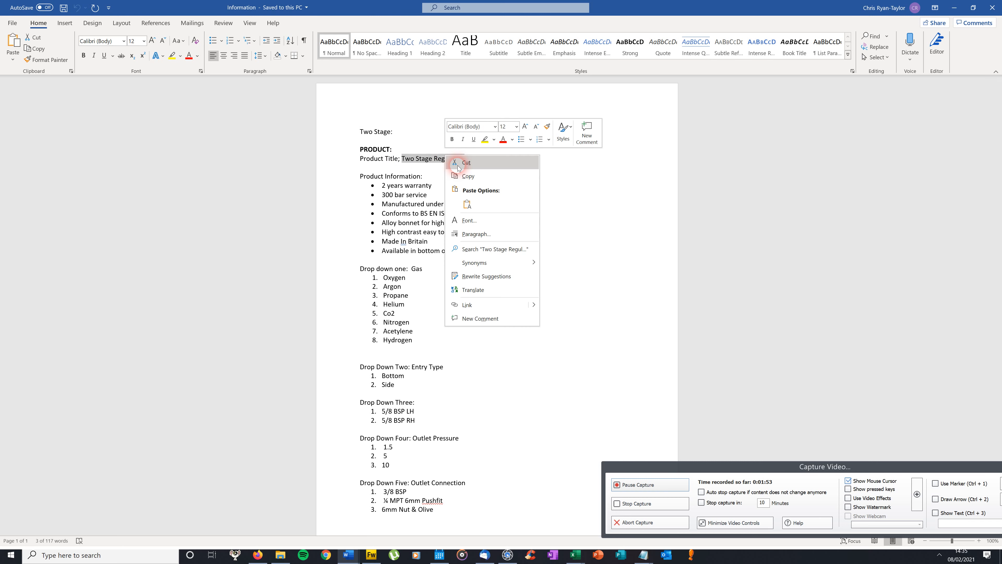
click(470, 175)
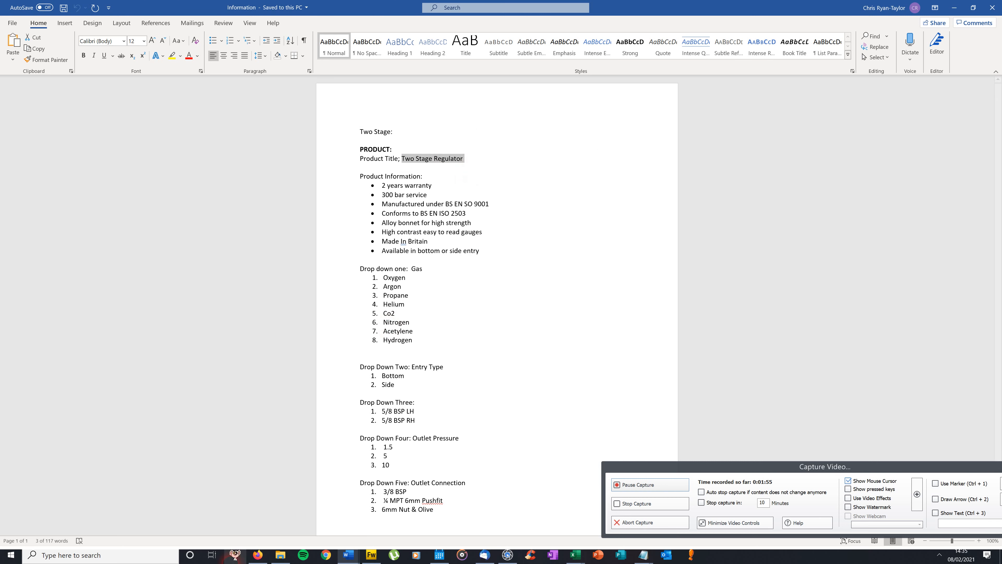
Switch back to Firefox and paste "Two Stage Regulator" as the new product's name.
click(258, 554)
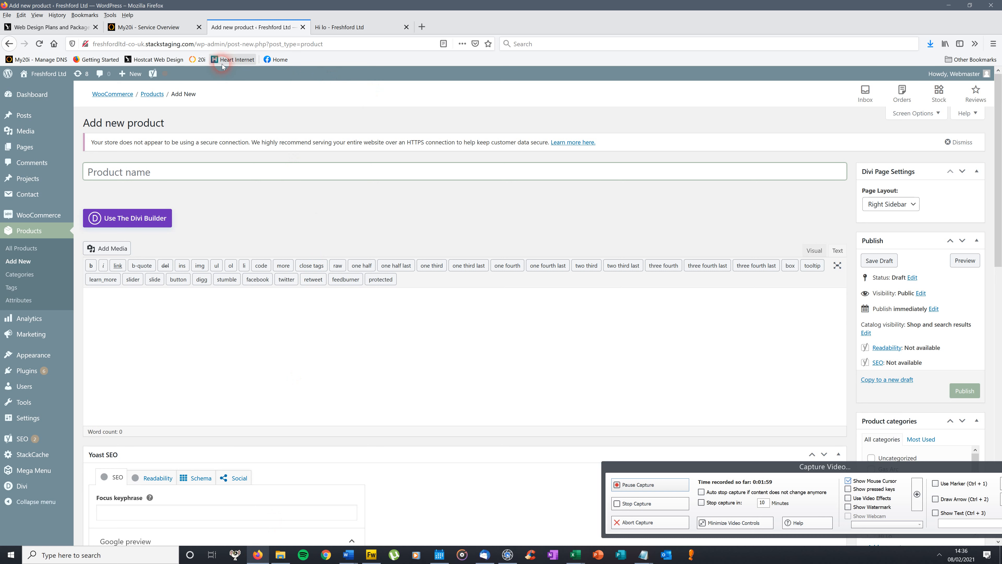
right_click(96, 174)
click(118, 204)
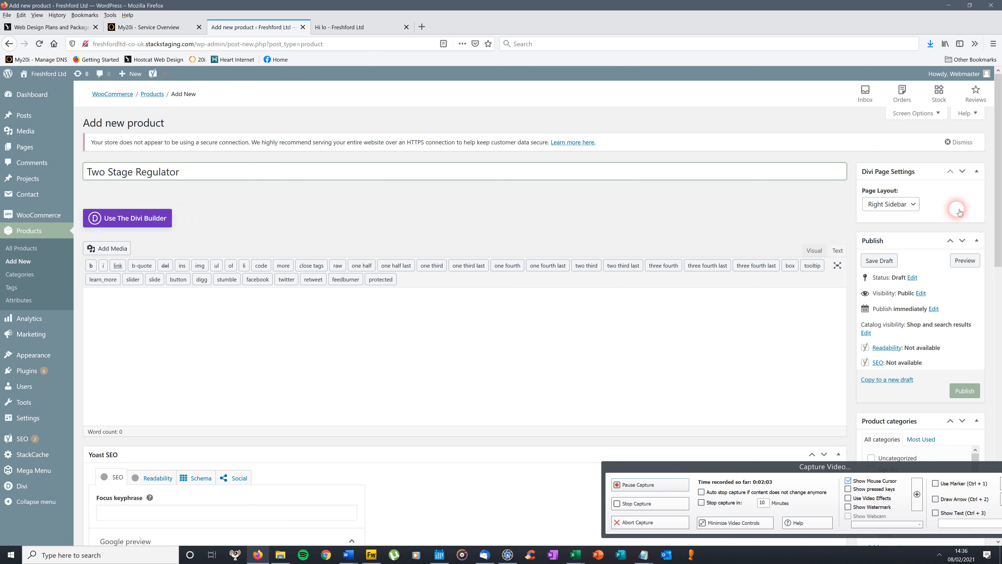
Switch to the Information document in Word and copy the Product Information heading with its whole bulleted list.
drag(1000, 170, 999, 462)
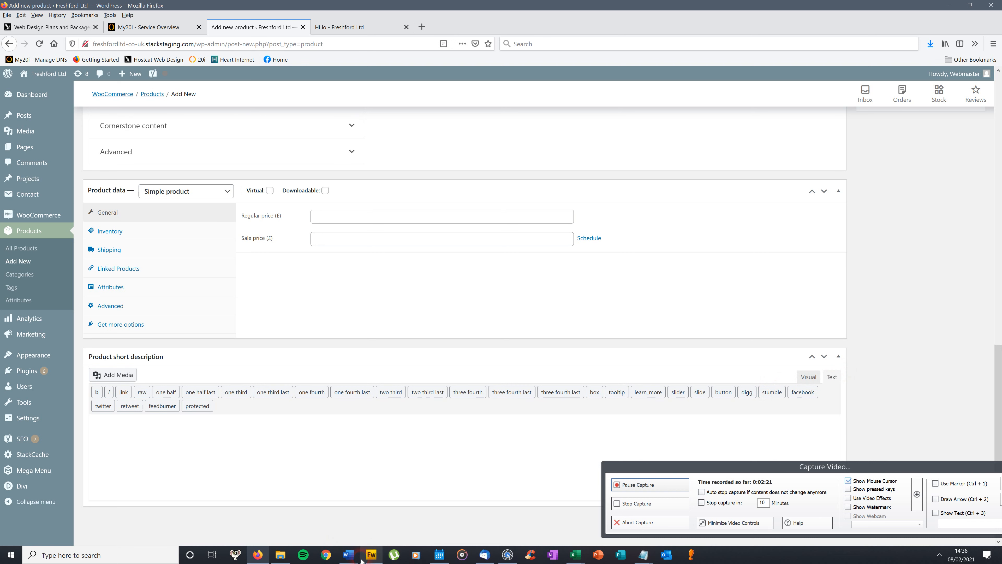
click(348, 554)
click(393, 521)
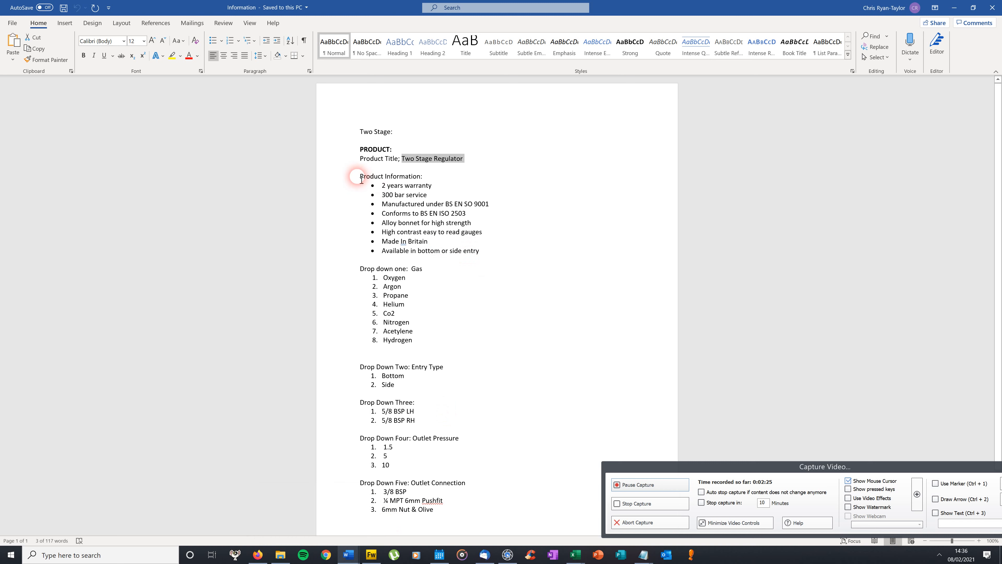
drag(363, 178, 510, 251)
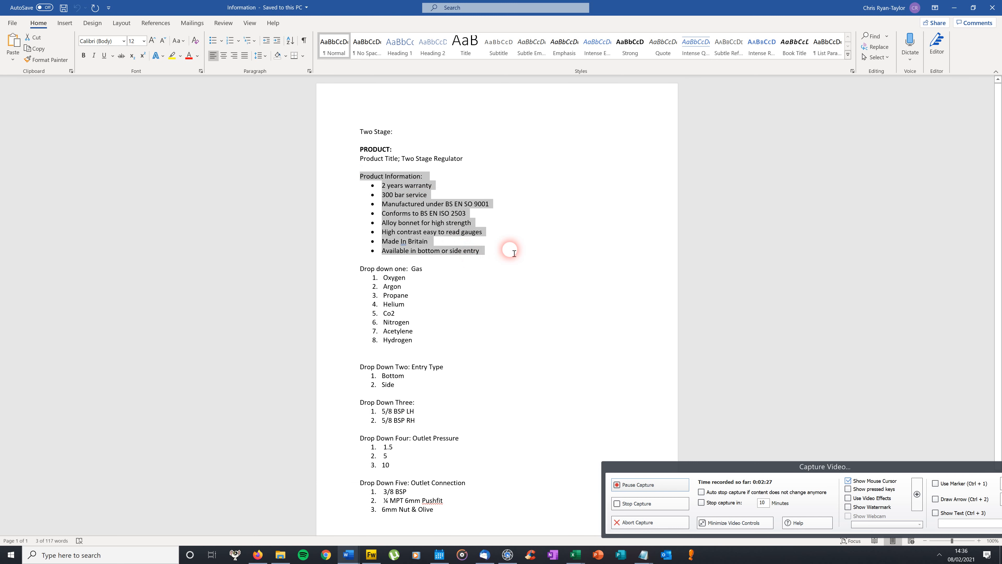
right_click(419, 208)
click(440, 227)
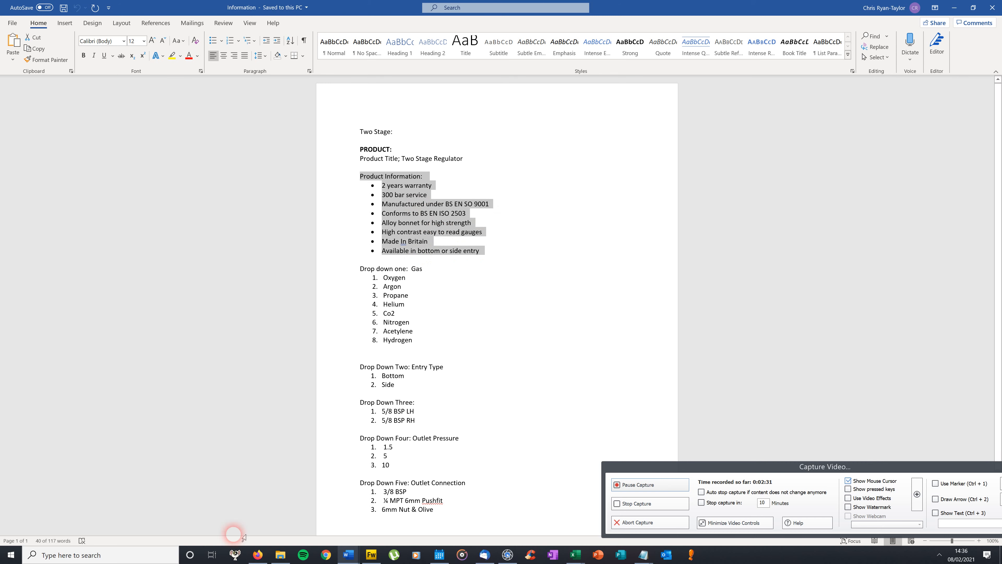
Back in Firefox, paste the copied product information into the product short description.
click(258, 555)
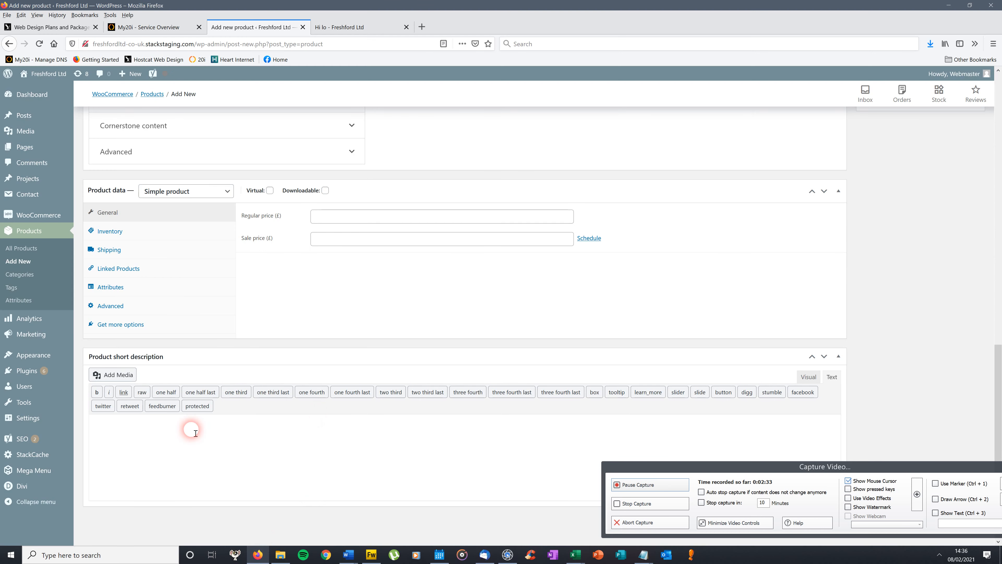
right_click(114, 419)
click(133, 453)
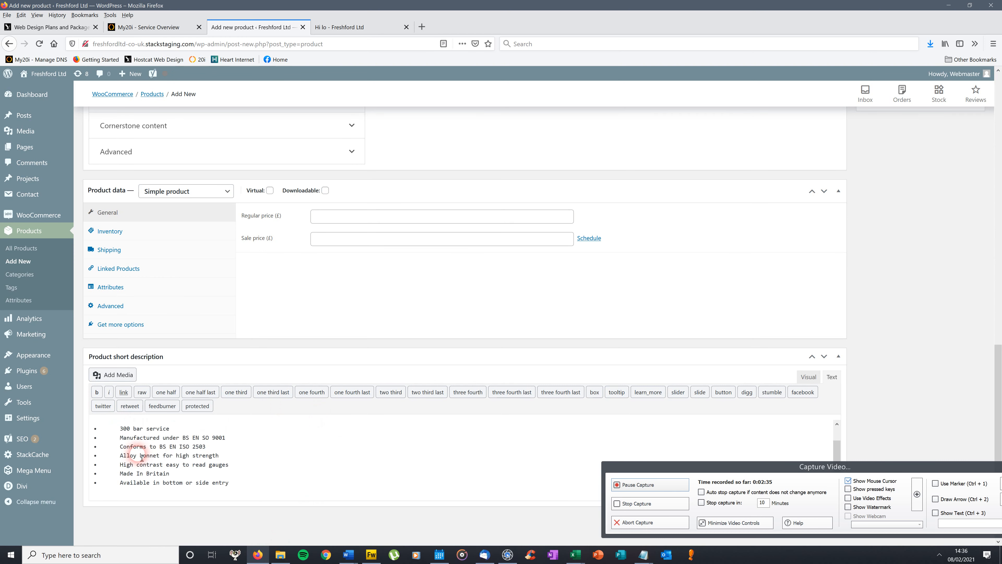
Remove the bullet and indent before "2 years warranty" and insert a blank line beneath the Product Information heading.
drag(837, 450, 842, 412)
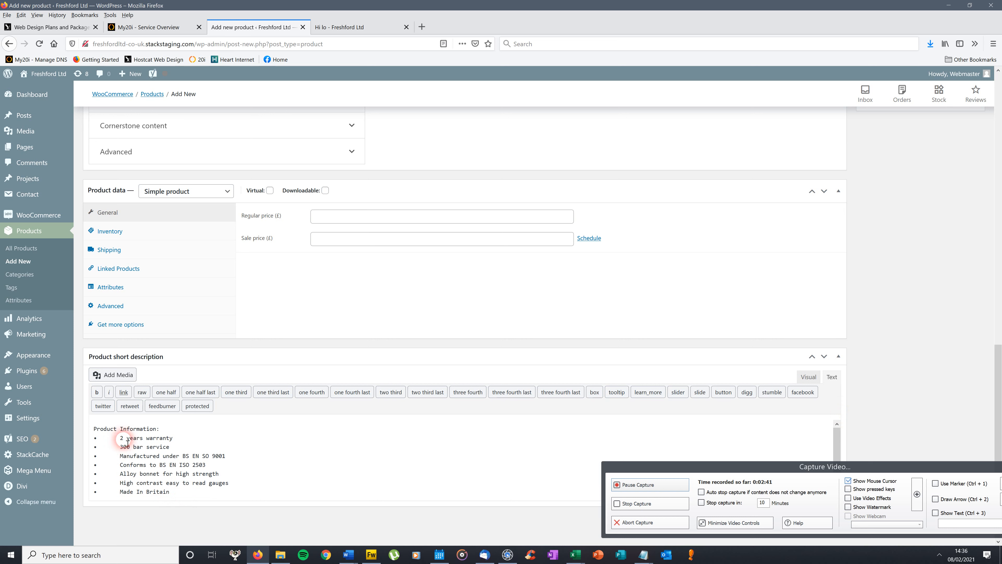
drag(120, 438, 89, 441)
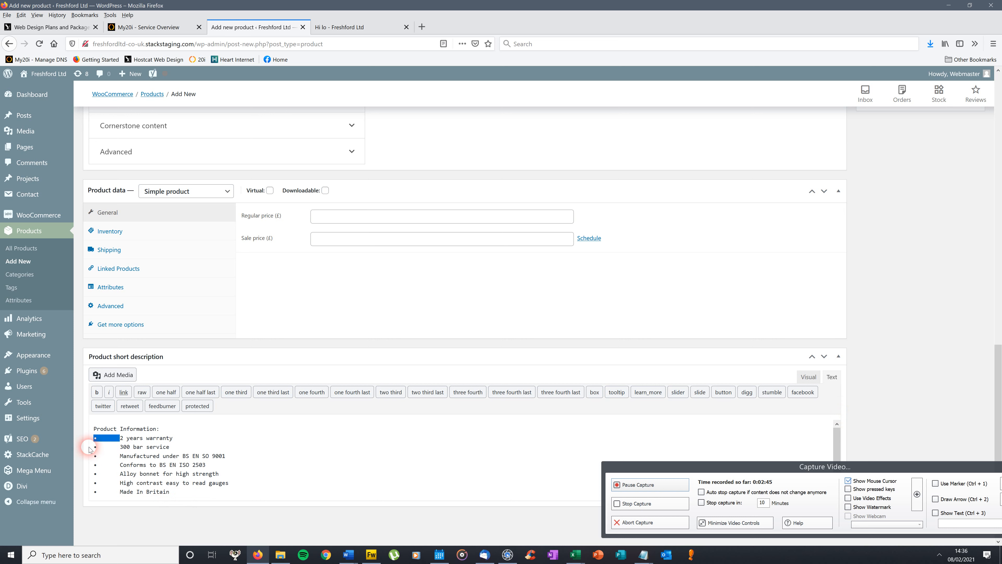
key(BackSpace)
key(Return)
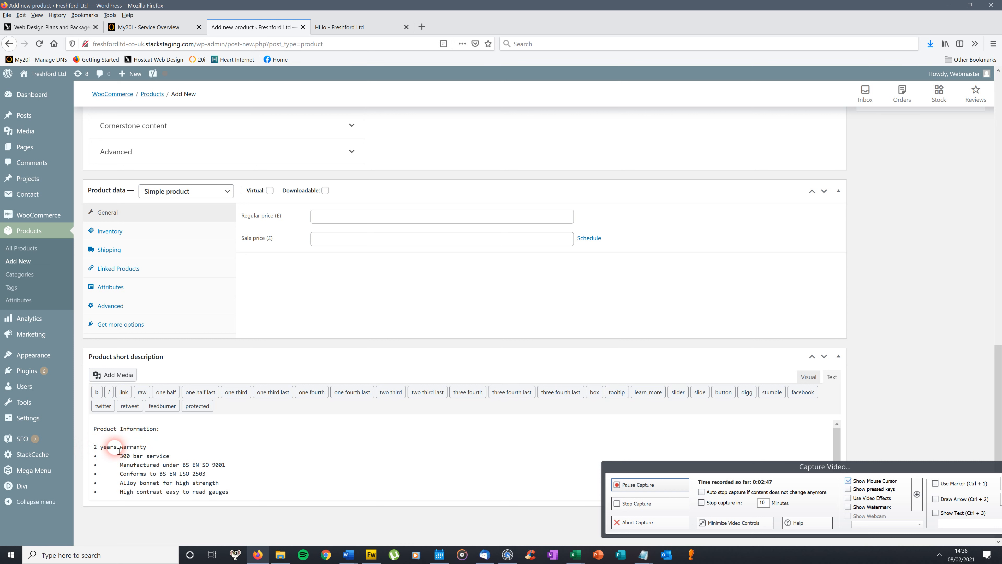
Remove the bullets and indents from the remaining short description lines, from "300 bar service" to "Available in bottom or side entry", and switch to the visual editor.
drag(119, 455, 82, 482)
key(BackSpace)
key(BackSpace)
key(BackSpace)
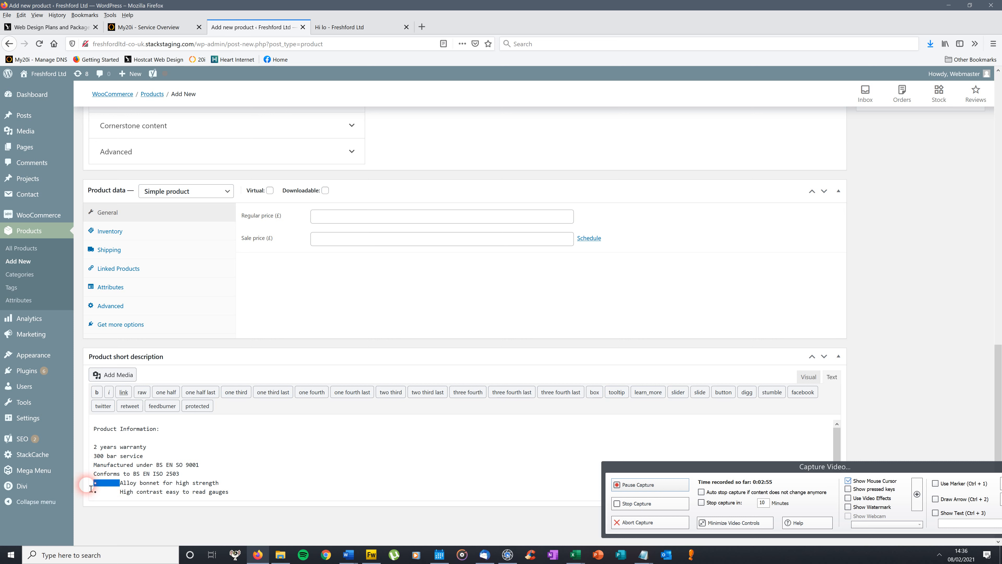
key(BackSpace)
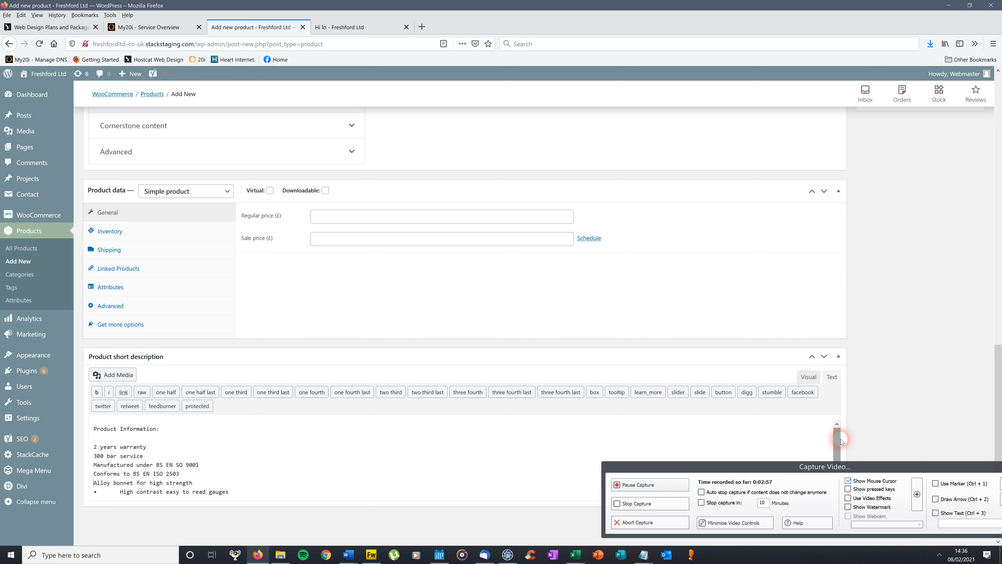
scroll(836, 438, down, 2)
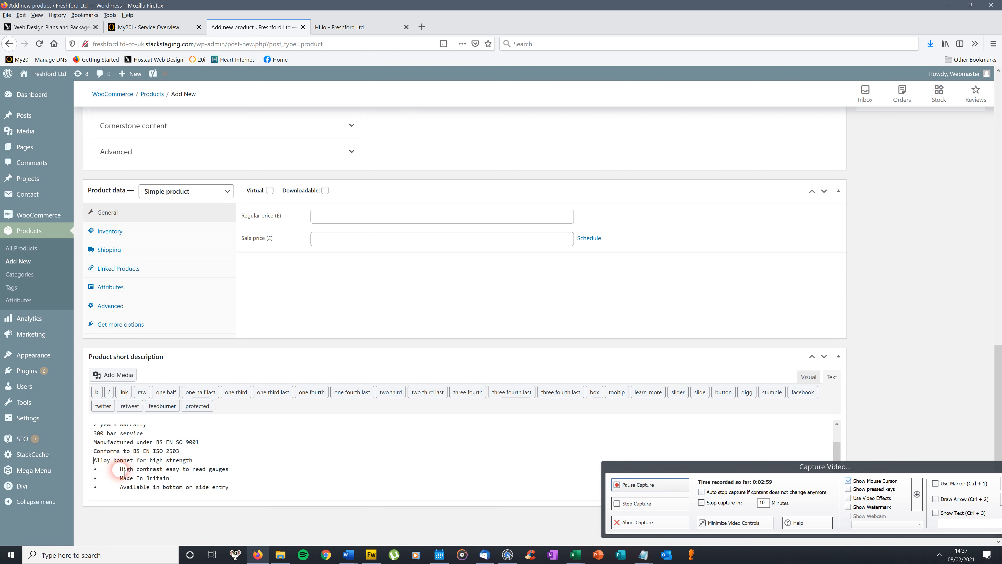
drag(122, 472, 93, 491)
key(BackSpace)
key(BackSpace)
key(BackSpace)
scroll(833, 439, up, 1)
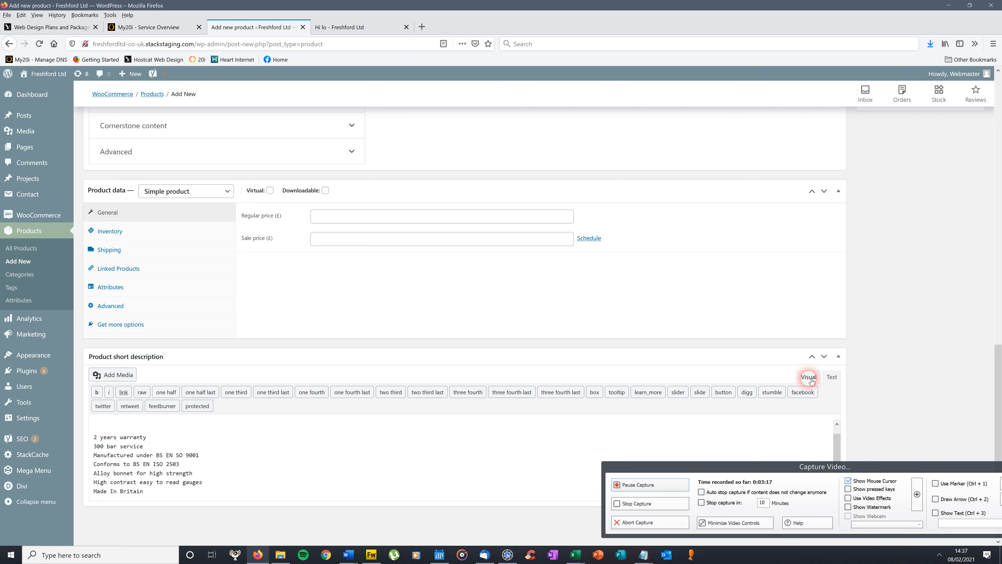
click(808, 377)
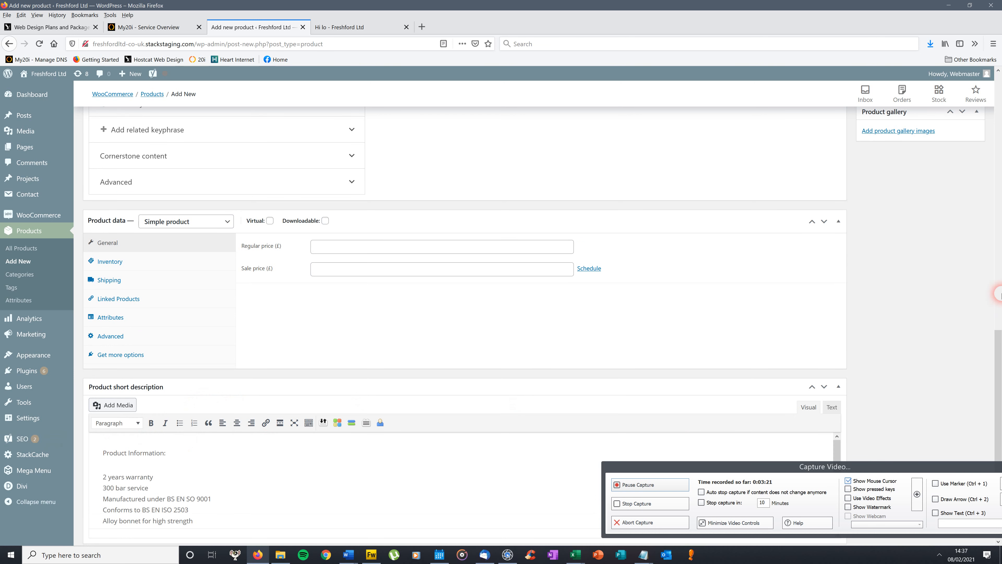
Format the short description lines from "2 years warranty" to "Available in bottom or side entry" as a bulleted list.
scroll(997, 401, down, 1)
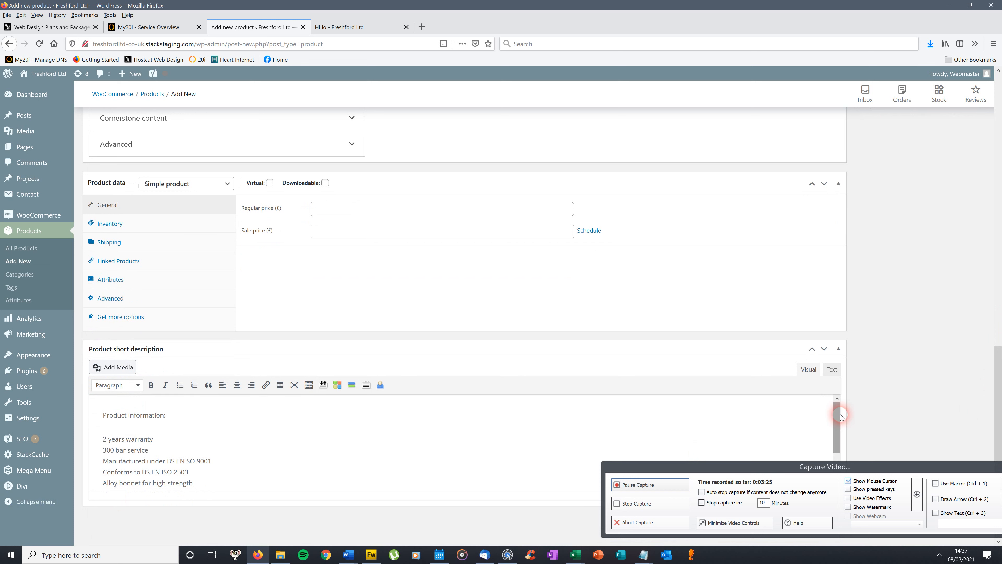
drag(836, 415, 831, 440)
drag(212, 477, 94, 441)
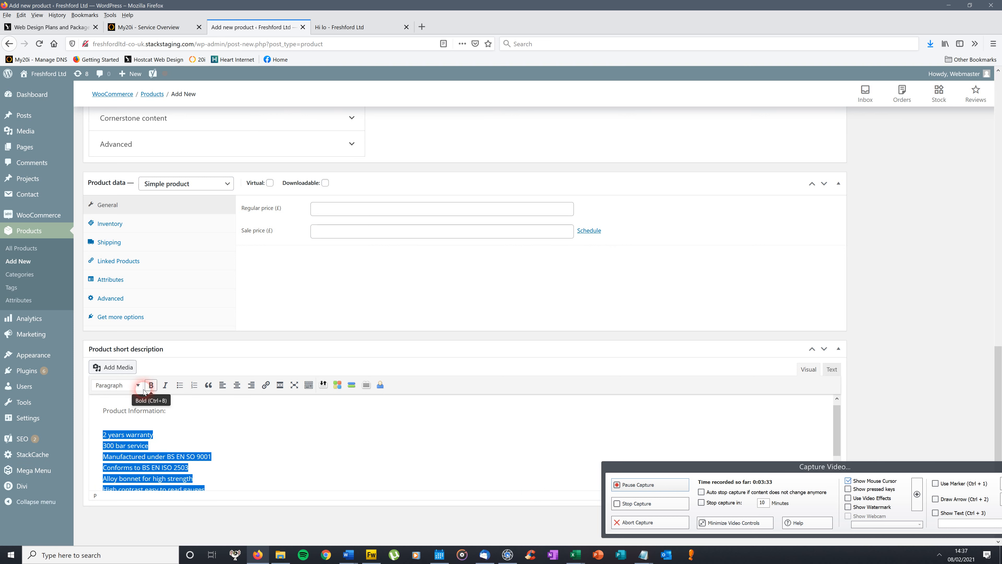
click(180, 385)
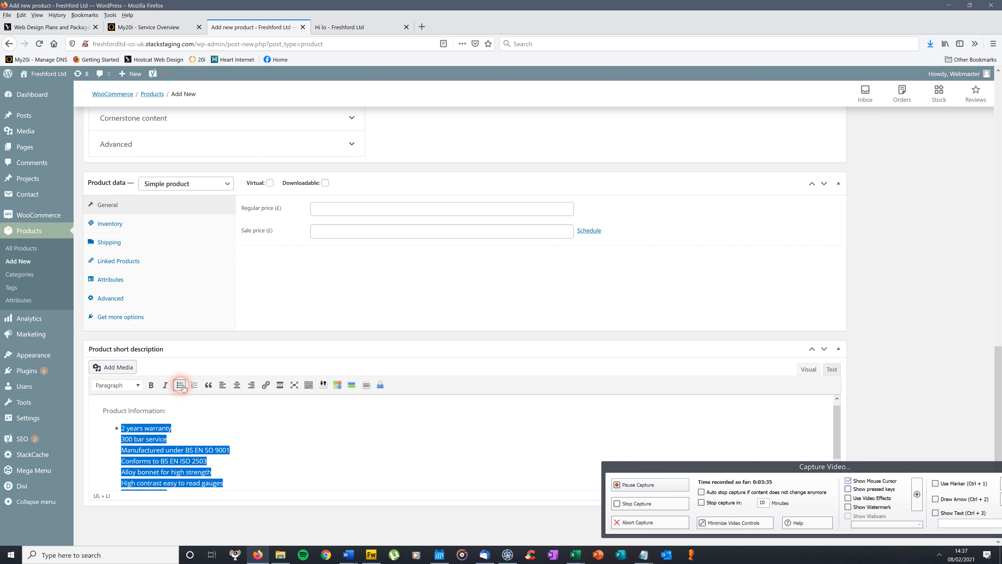
Split the bulleted text so each product information line has its own bullet, and show the short description in the text editor.
click(119, 444)
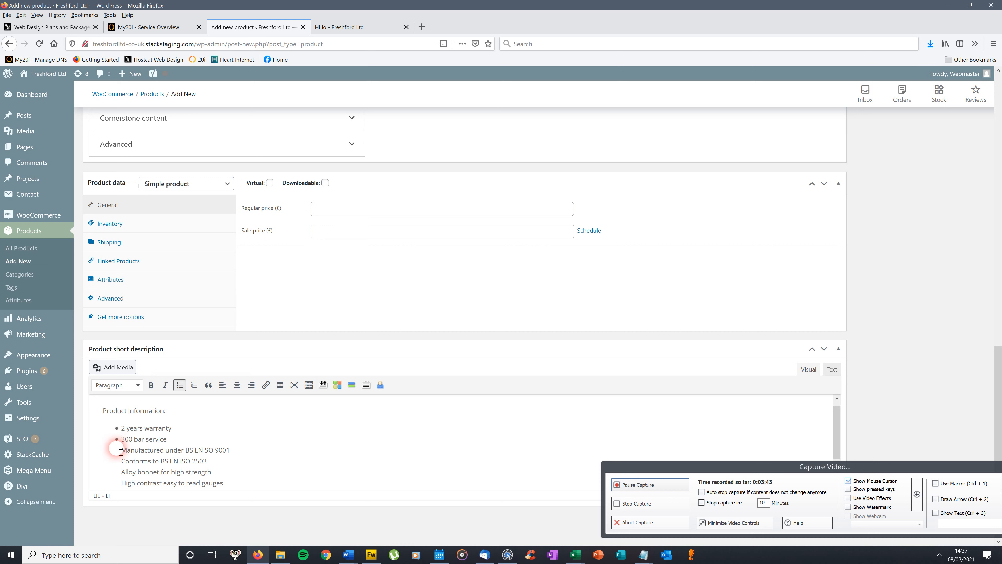
key(Return)
click(120, 466)
key(Return)
click(120, 476)
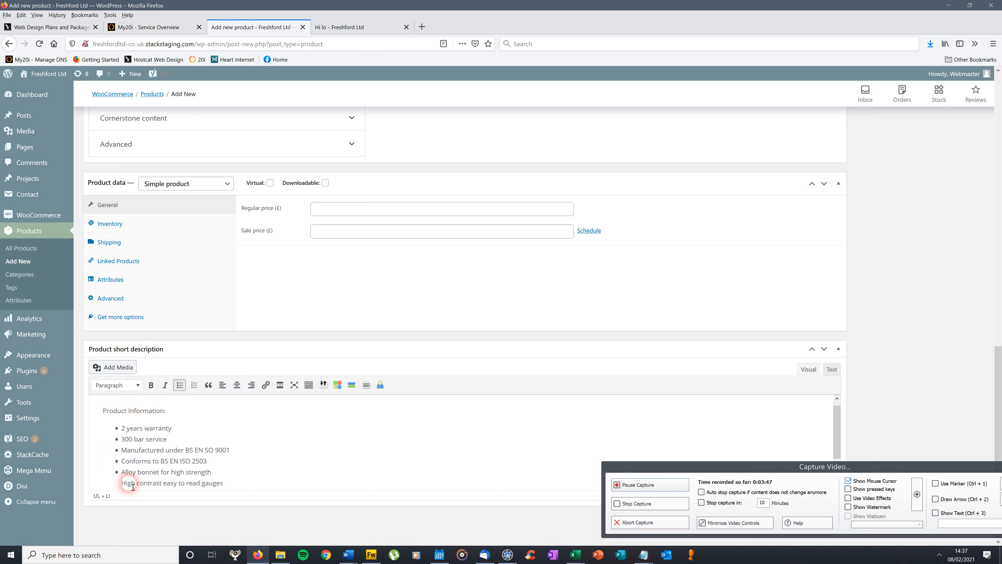
drag(839, 425, 837, 445)
click(123, 465)
key(Return)
click(126, 478)
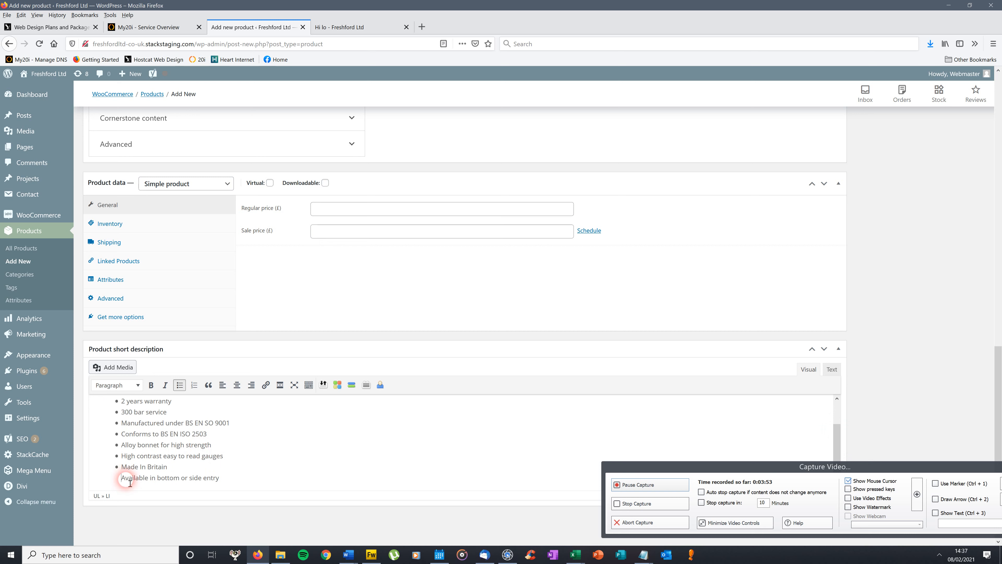
drag(840, 439, 801, 395)
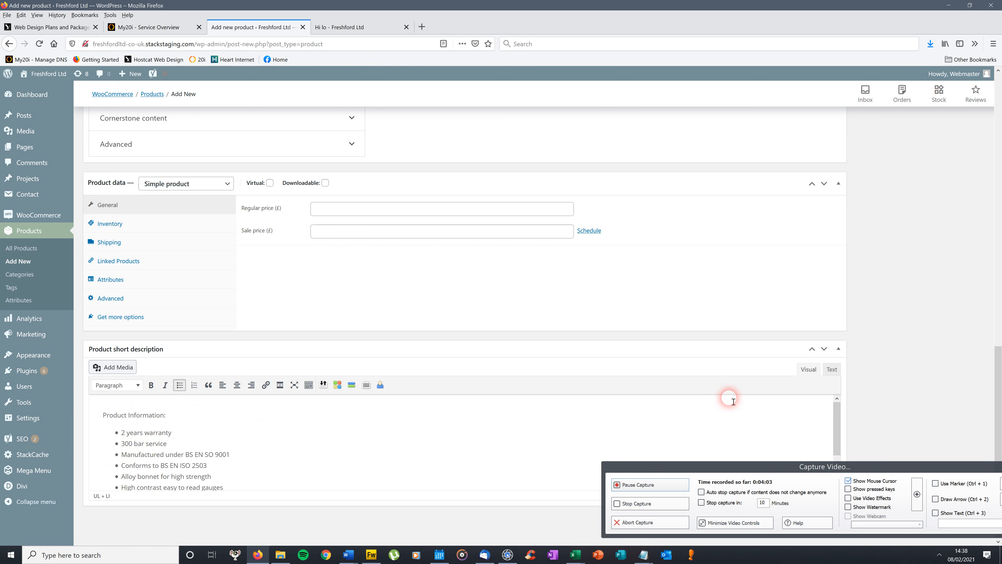
click(832, 369)
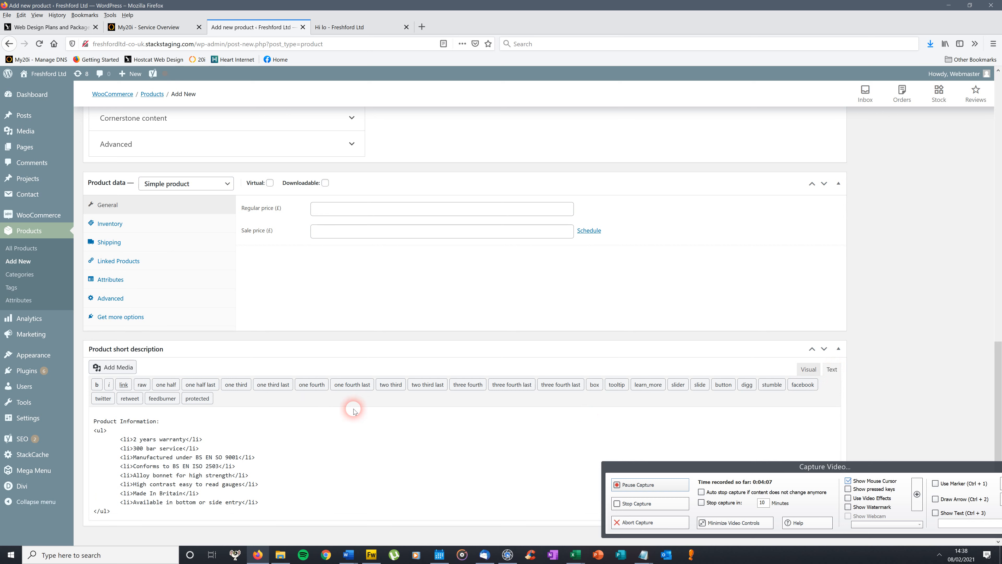
Change the product type in the product data from Simple product to Variable product.
drag(999, 379, 1000, 321)
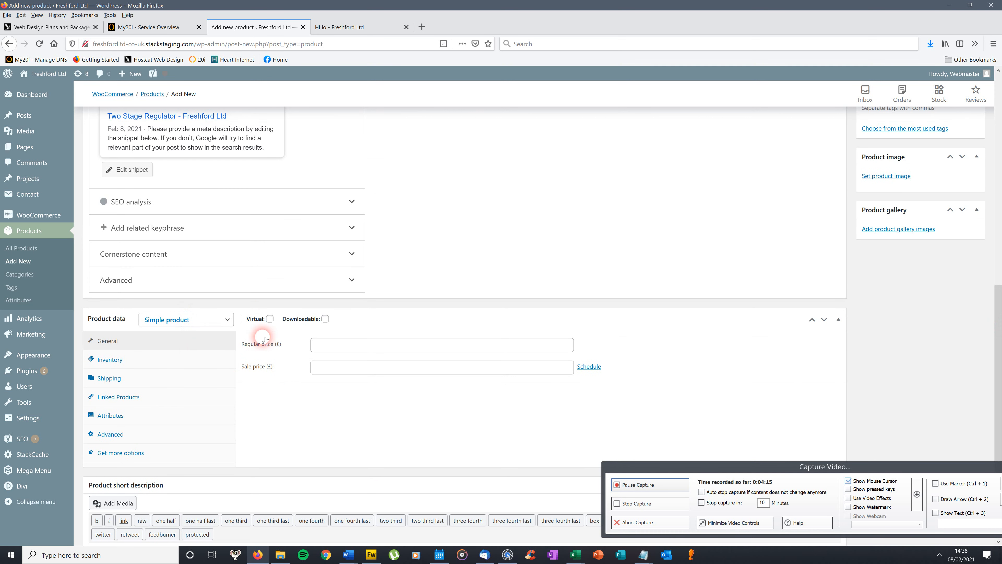
drag(1000, 370, 987, 333)
scroll(986, 333, down, 4)
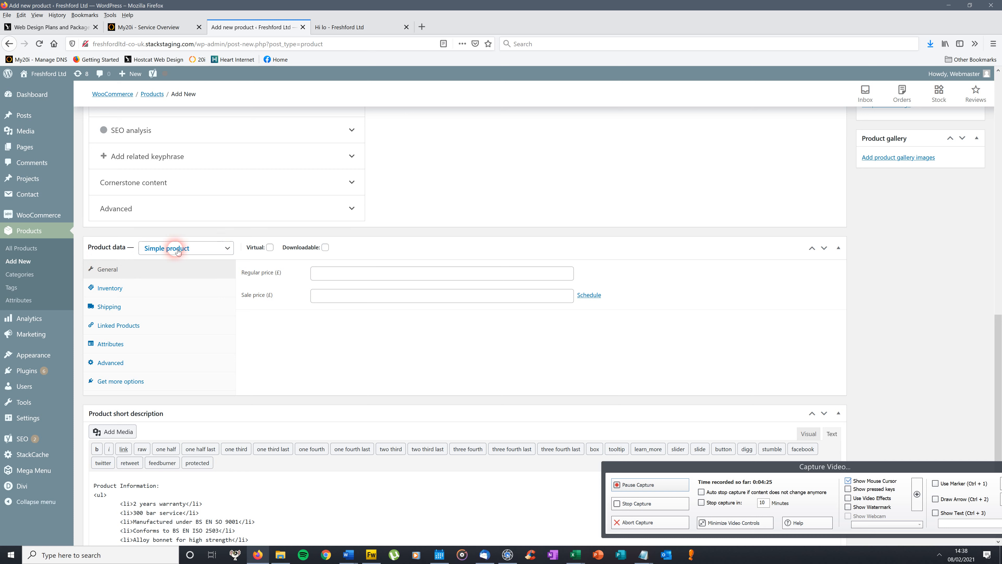
click(228, 248)
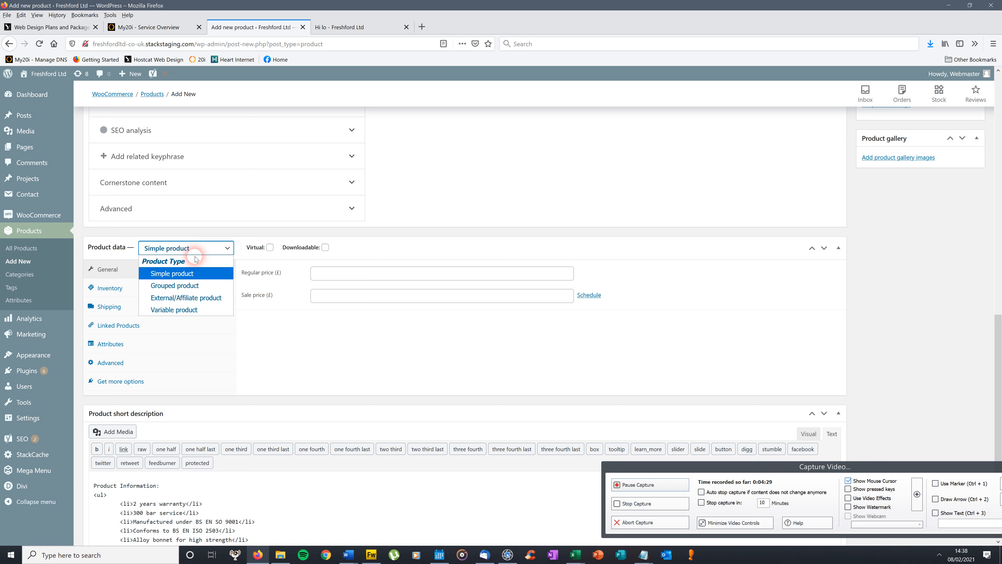
click(184, 309)
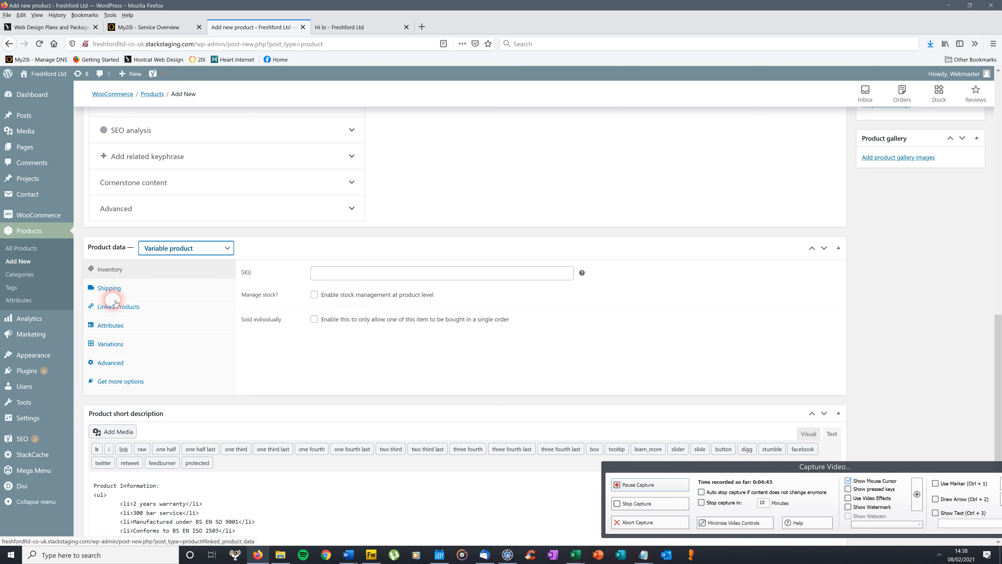
Add a blank custom product attribute to the product data and start on its name.
click(110, 326)
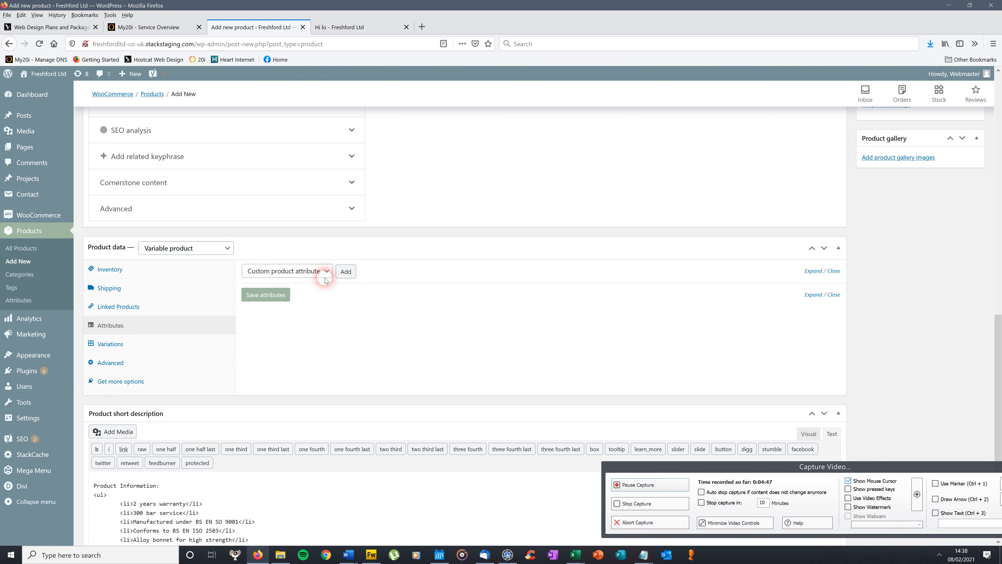
click(346, 272)
right_click(345, 271)
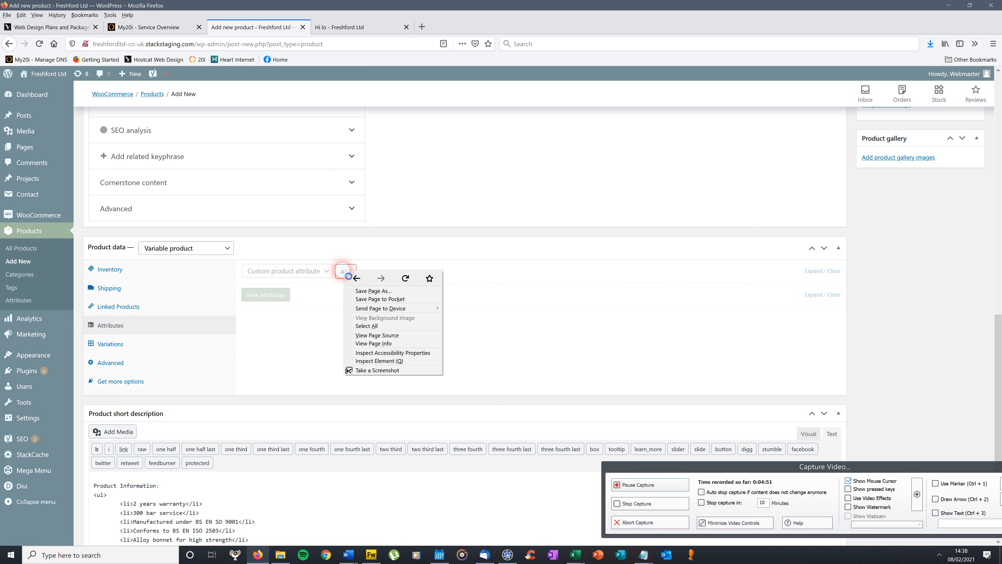
click(961, 251)
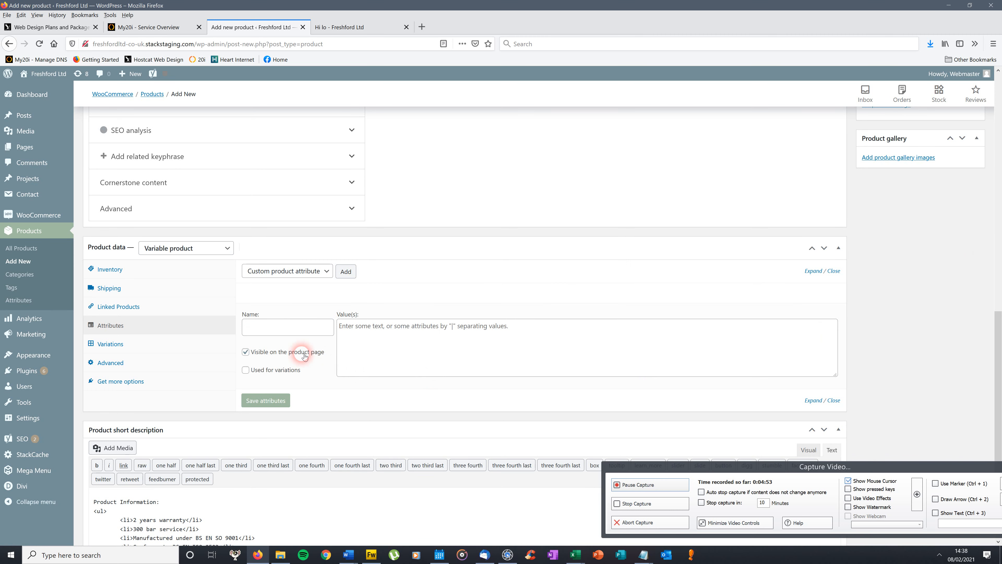
click(260, 328)
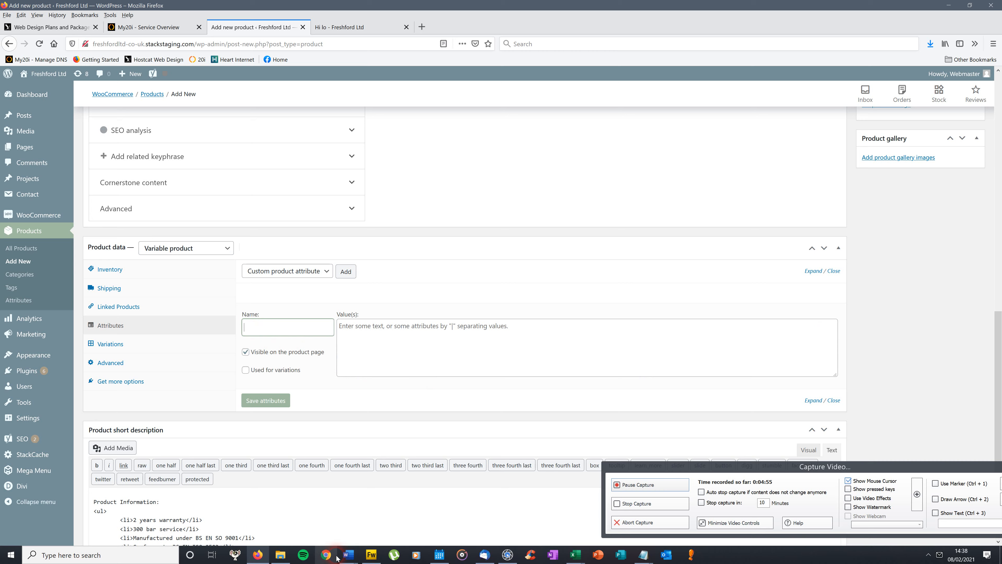
Switch to the Information document in Word and copy the word "Gas" from the Drop down one heading.
mouse_move(348, 555)
click(396, 517)
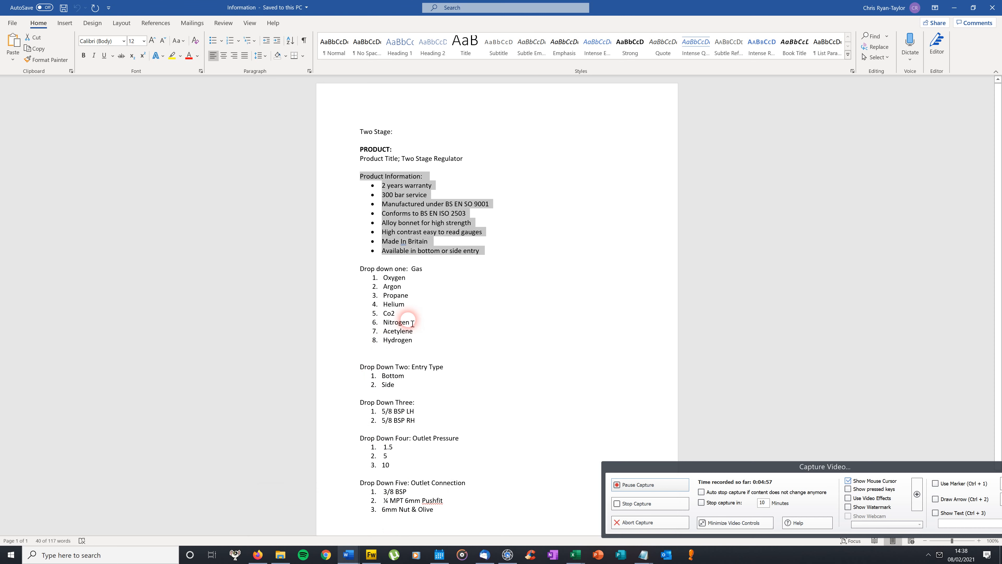
double_click(416, 270)
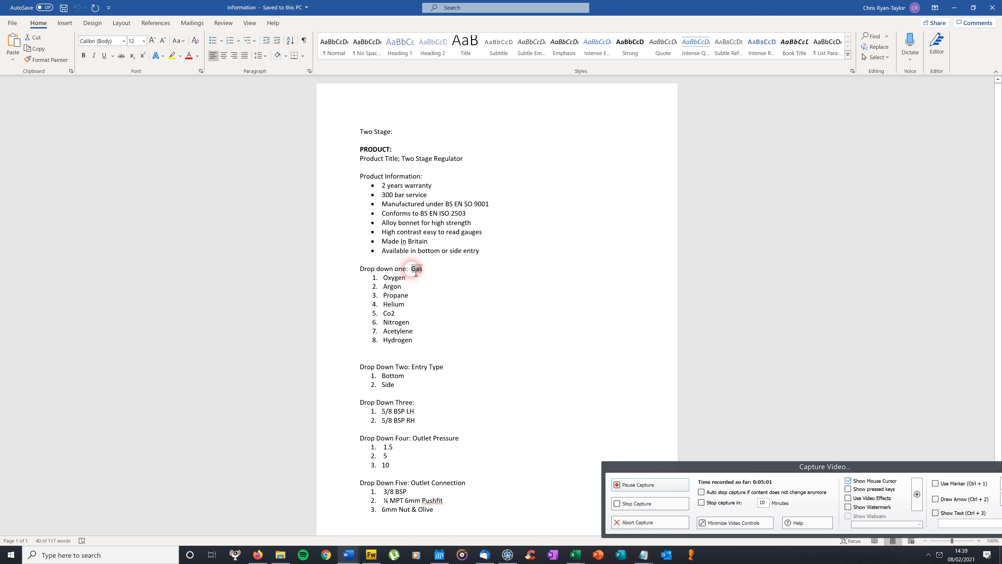
right_click(416, 271)
key(Escape)
right_click(417, 270)
click(444, 288)
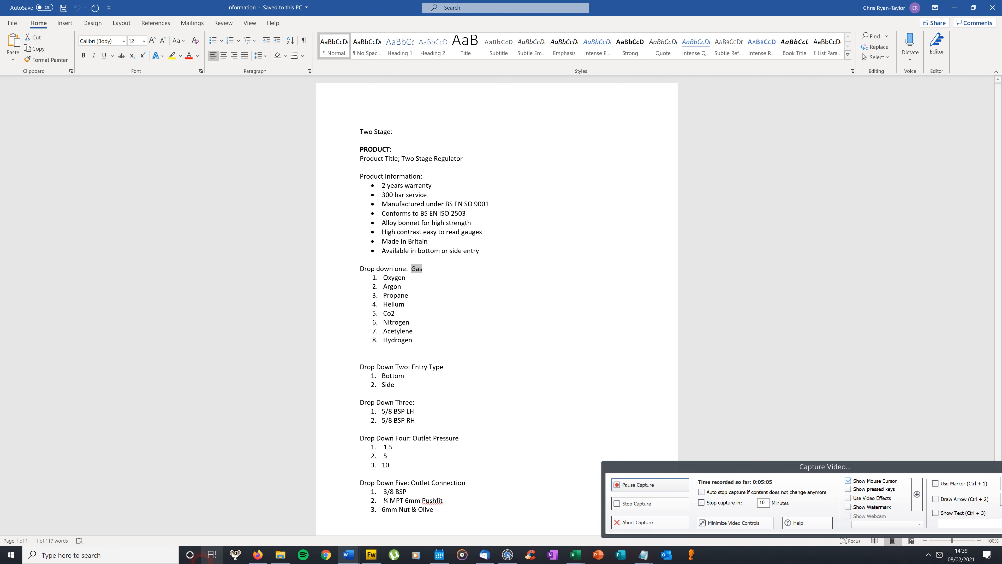
Back in Firefox, paste "Gas" as the attribute name and enable the attribute for variations.
click(258, 555)
click(258, 330)
right_click(258, 329)
click(276, 352)
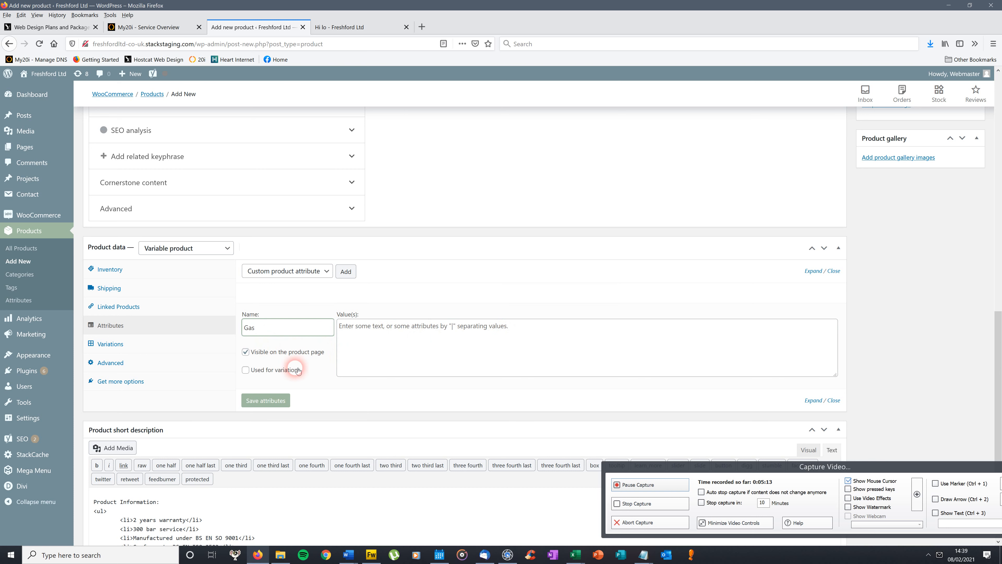
click(246, 371)
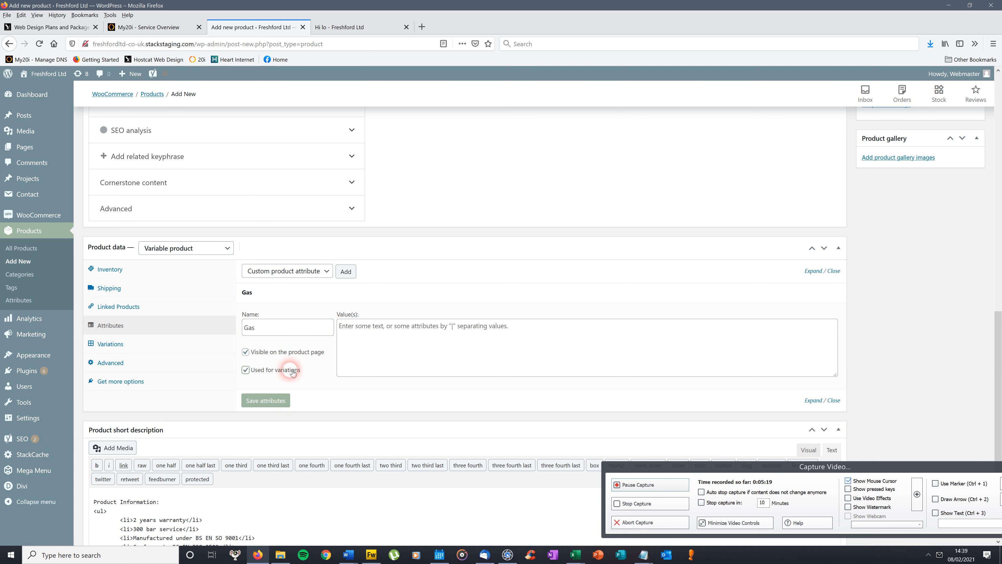
Return to the Information document in Word and copy the numbered gas list from Oxygen to Hydrogen.
click(346, 330)
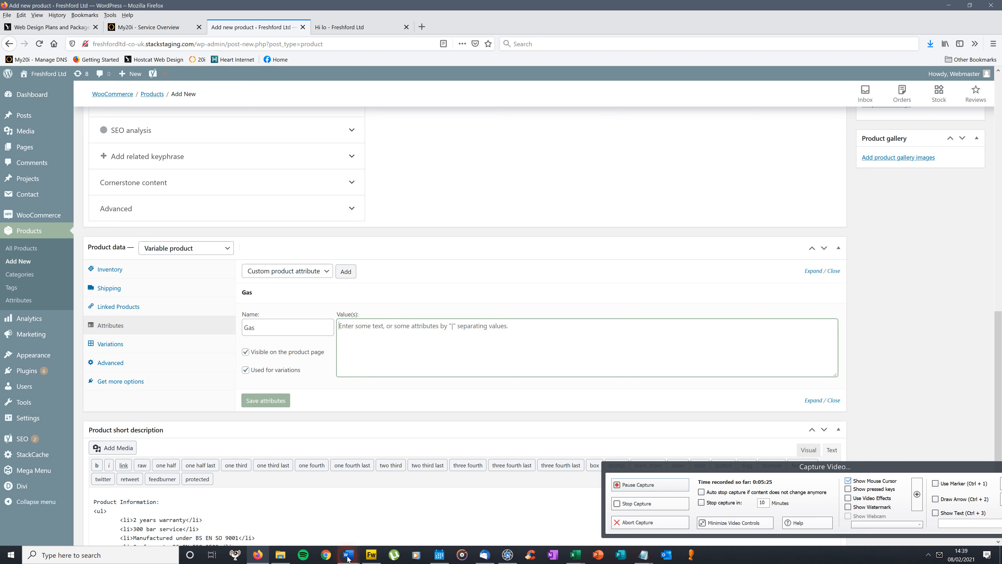
mouse_move(347, 556)
click(377, 518)
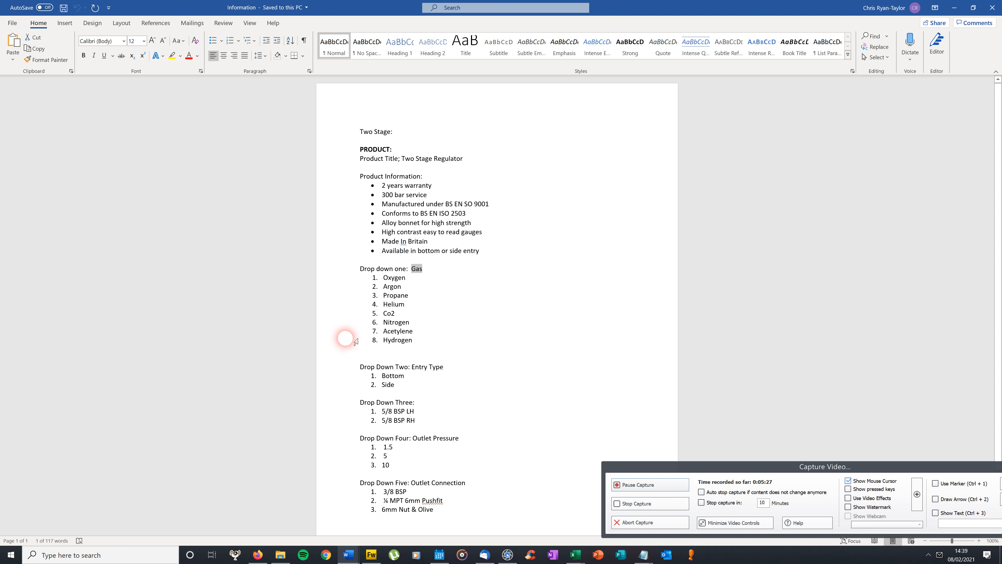
drag(383, 277, 423, 343)
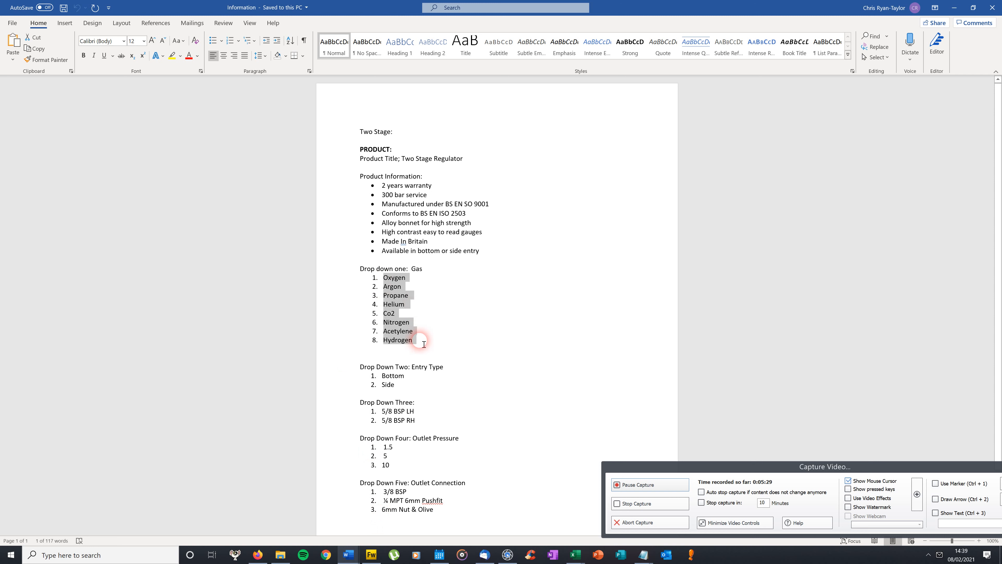
right_click(389, 291)
key(Escape)
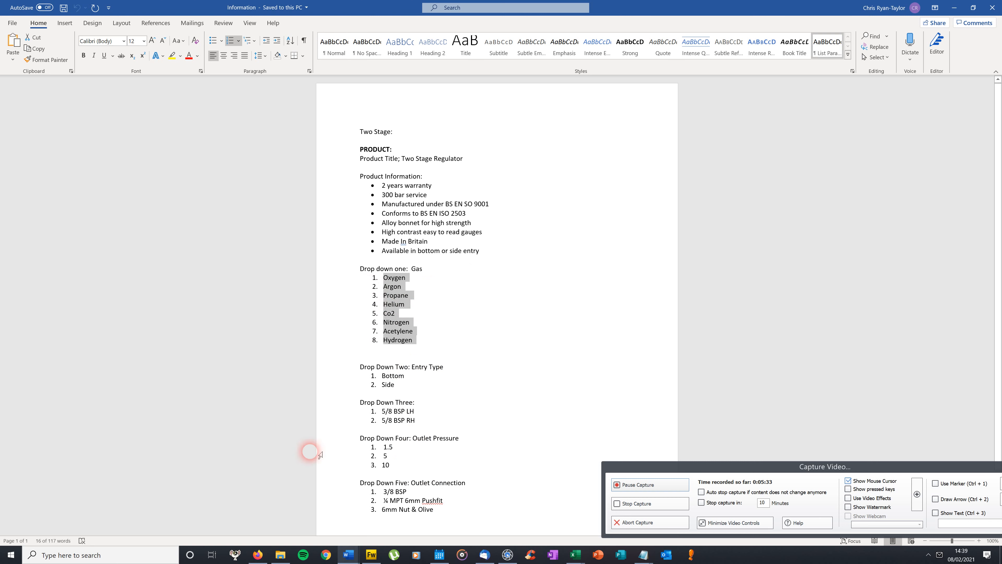
Back in Firefox, paste the copied gas list into the values of the Gas attribute.
click(258, 554)
right_click(360, 328)
click(375, 353)
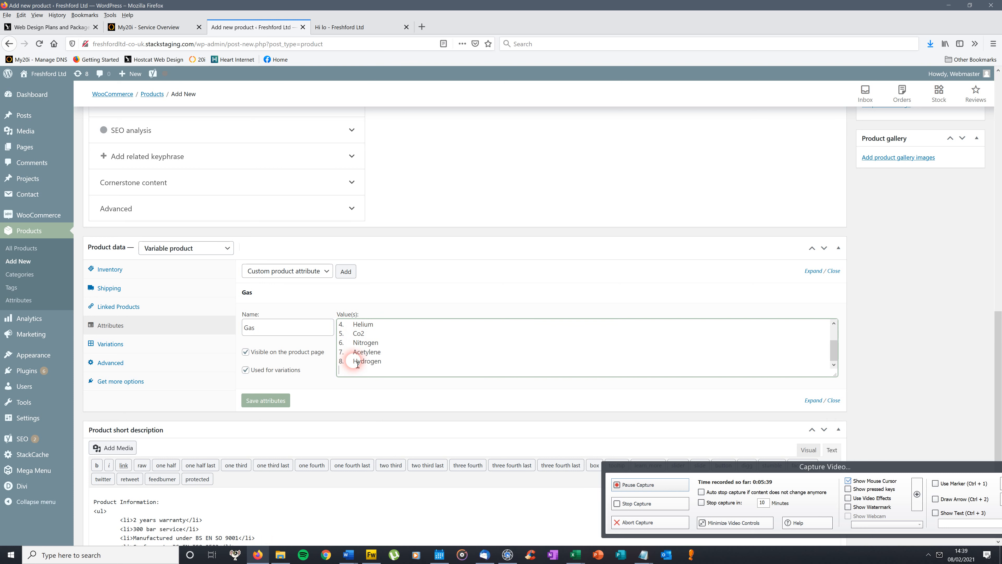
Remove the list numbers and spacing in front of Co2, Nitrogen, Acetylene and Hydrogen in the Gas values.
key(BackSpace)
click(353, 352)
drag(344, 357, 341, 339)
key(BackSpace)
key(BackSpace)
key(BackSpace)
Remove the list numbers and spacing in front of Oxygen, Argon, Propane and Helium in the Gas values.
drag(836, 350, 835, 336)
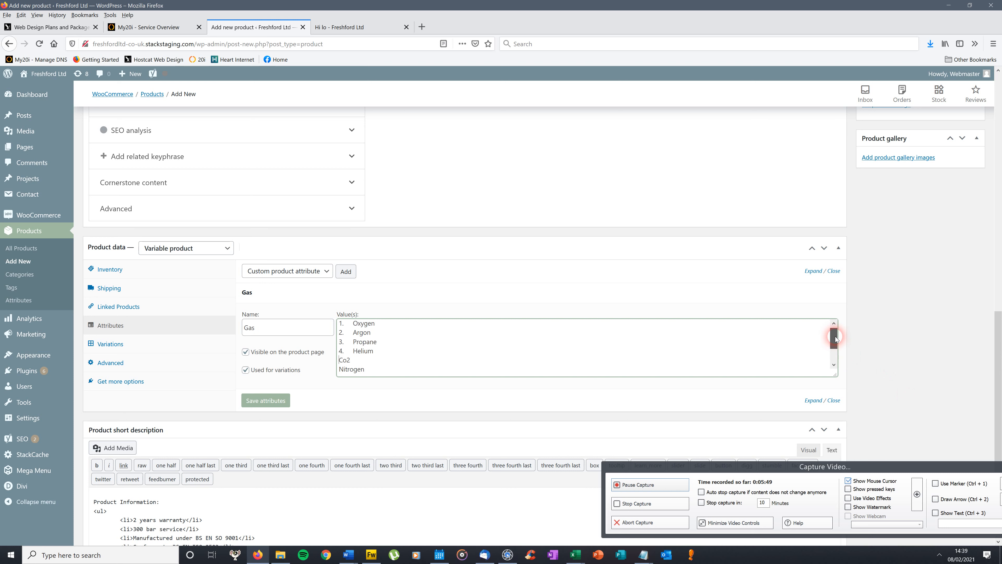
drag(353, 352, 332, 325)
key(BackSpace)
key(BackSpace)
key(BackSpace)
click(347, 326)
key(BackSpace)
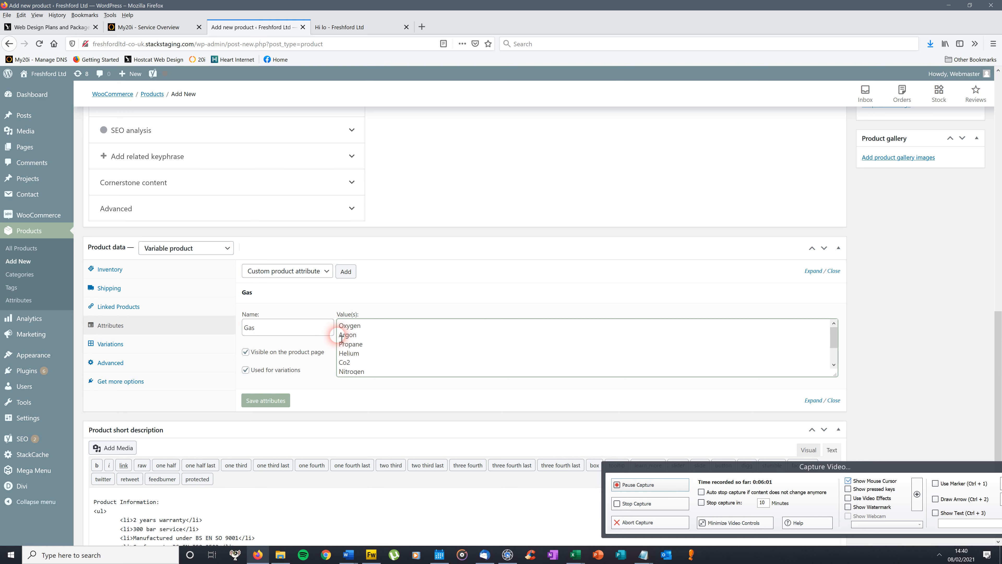
Join the Gas values from Oxygen to Hydrogen onto one line, separating each with a "|" character.
key(BackSpace)
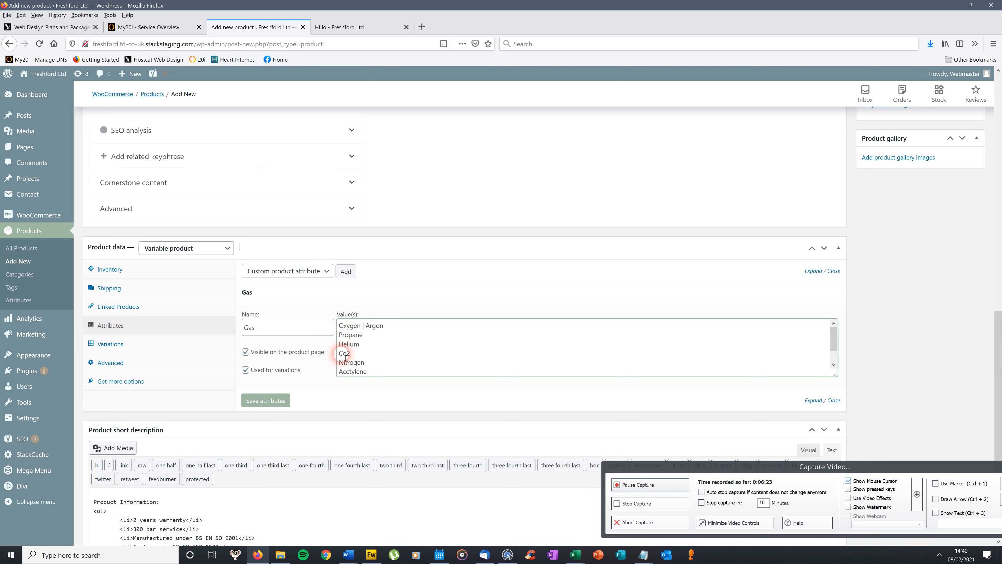
key(BackSpace)
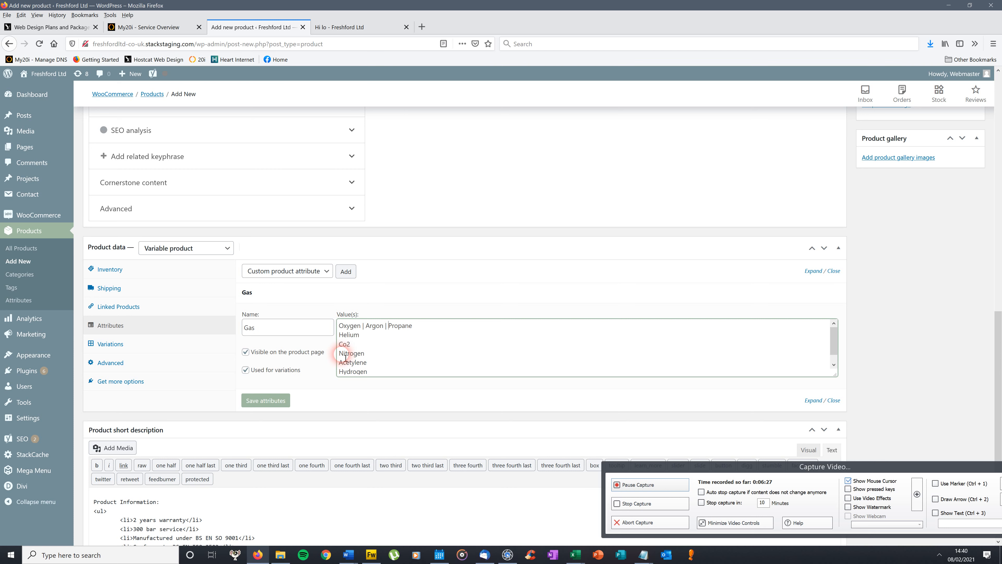
click(339, 334)
key(BackSpace)
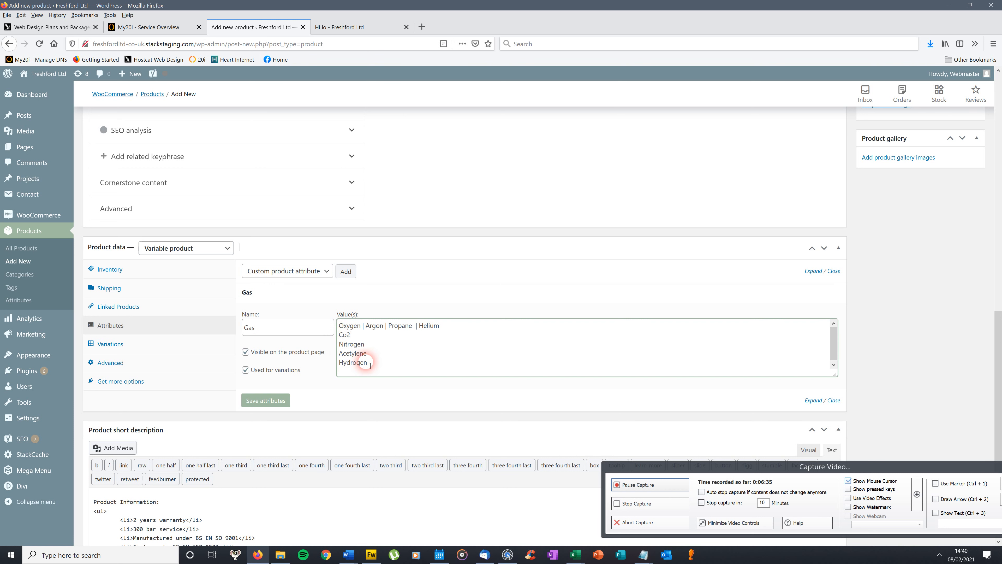
key(BackSpace)
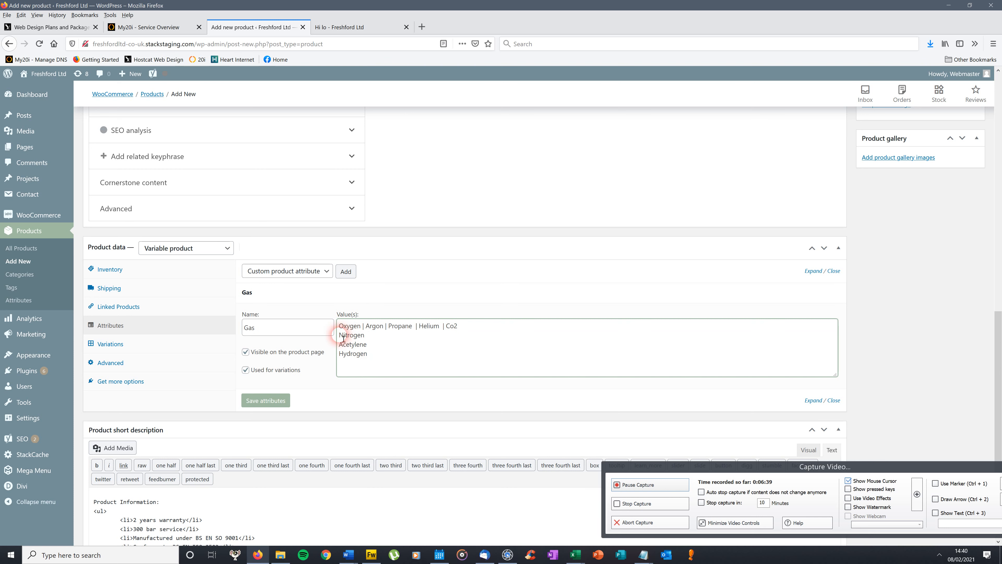
key(BackSpace)
click(342, 335)
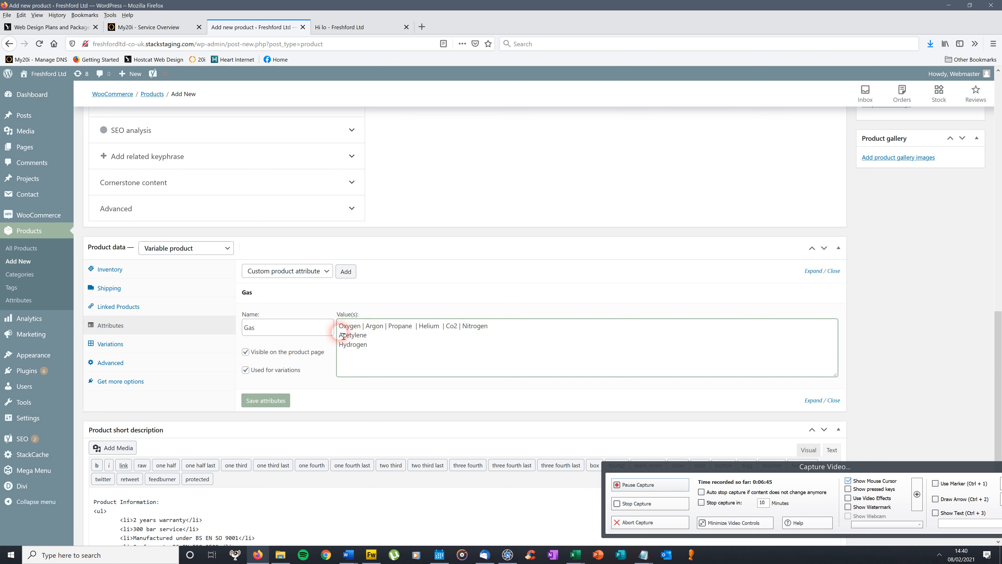
key(BackSpace)
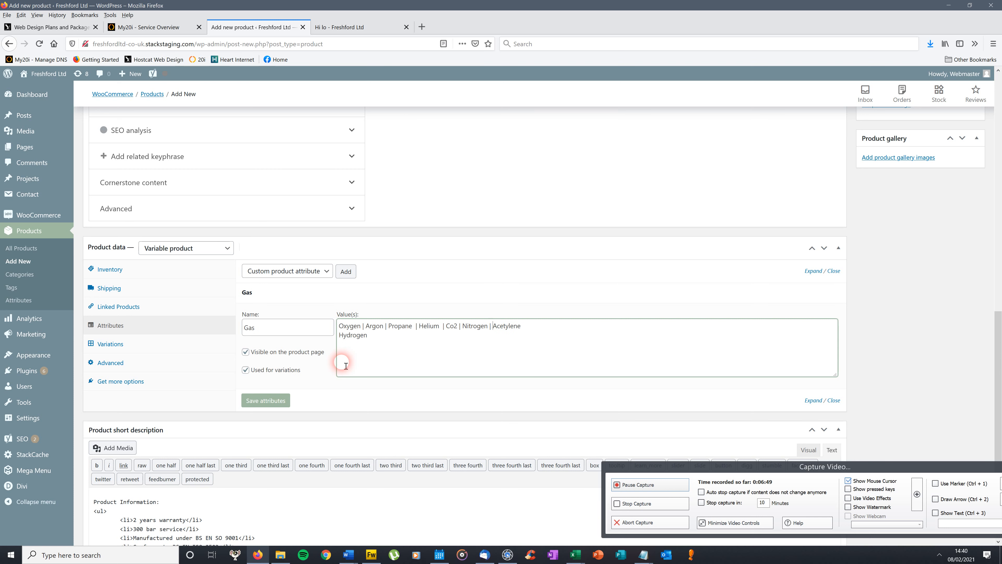
click(341, 334)
key(BackSpace)
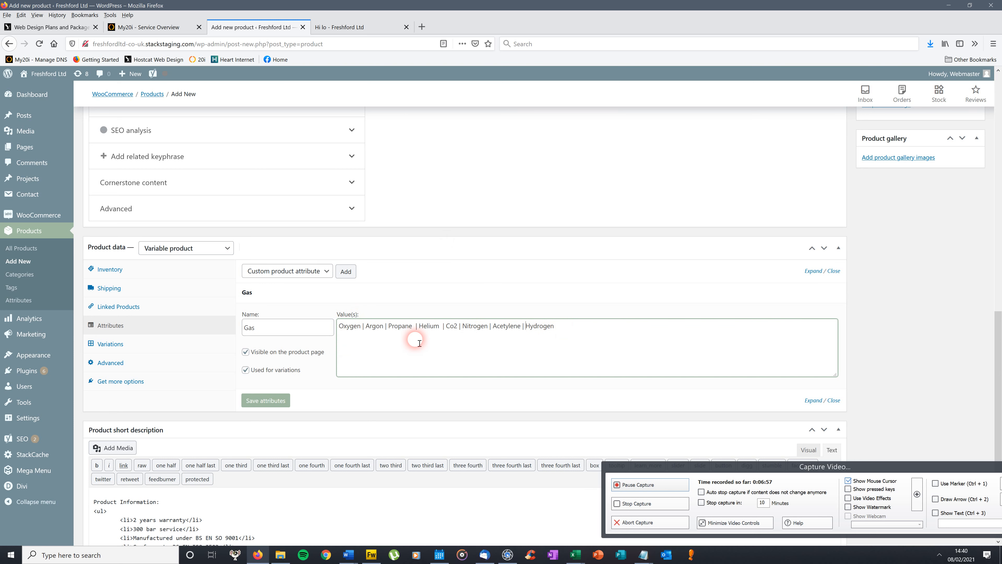
Save the Gas attribute and copy the Drop Down Two name "Entry Type" from the Information document in Word.
click(271, 404)
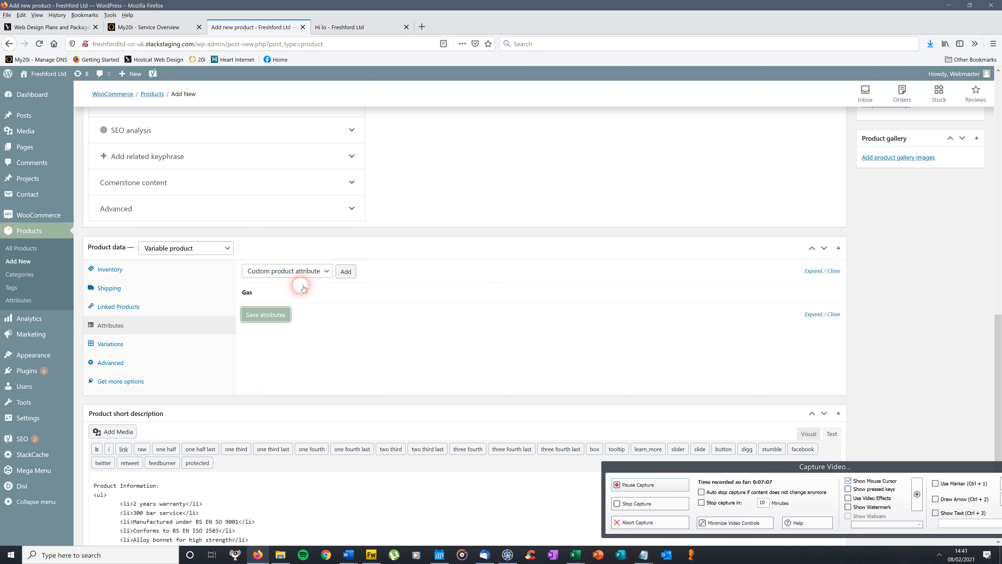
click(352, 557)
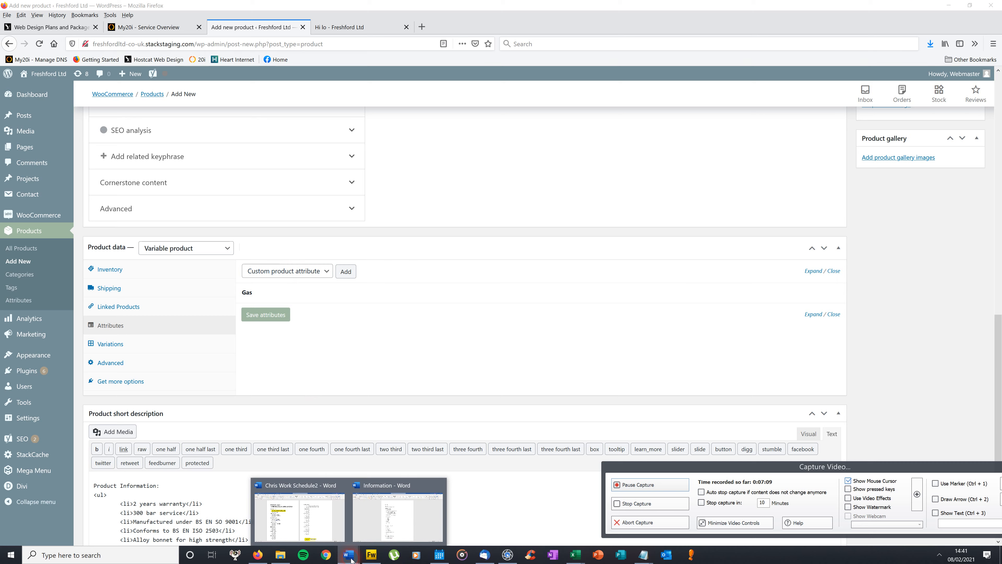
click(377, 524)
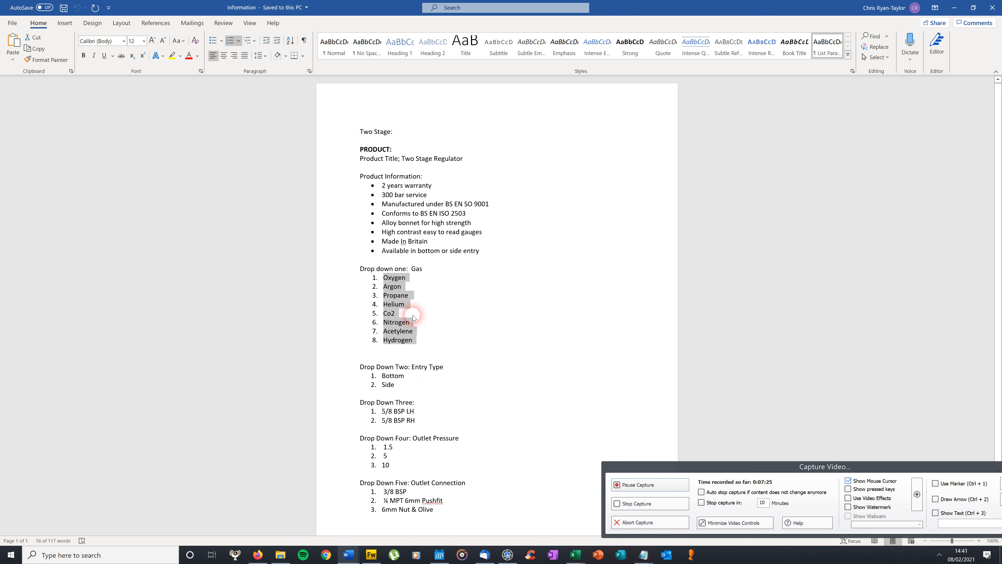
drag(445, 368, 423, 368)
right_click(423, 367)
click(441, 385)
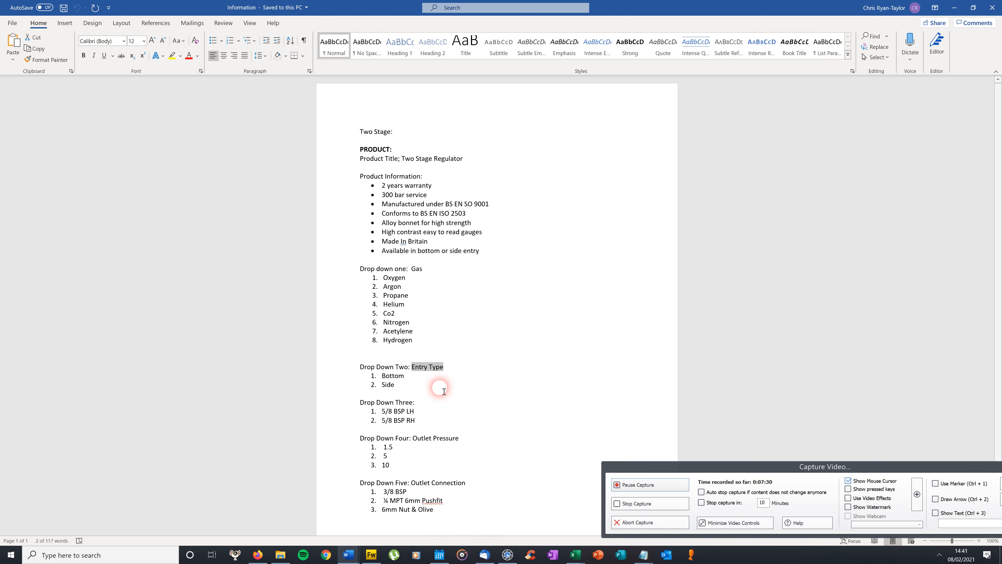
Back in Firefox, add a custom product attribute named "Entry Type" and enable it for variations.
click(265, 547)
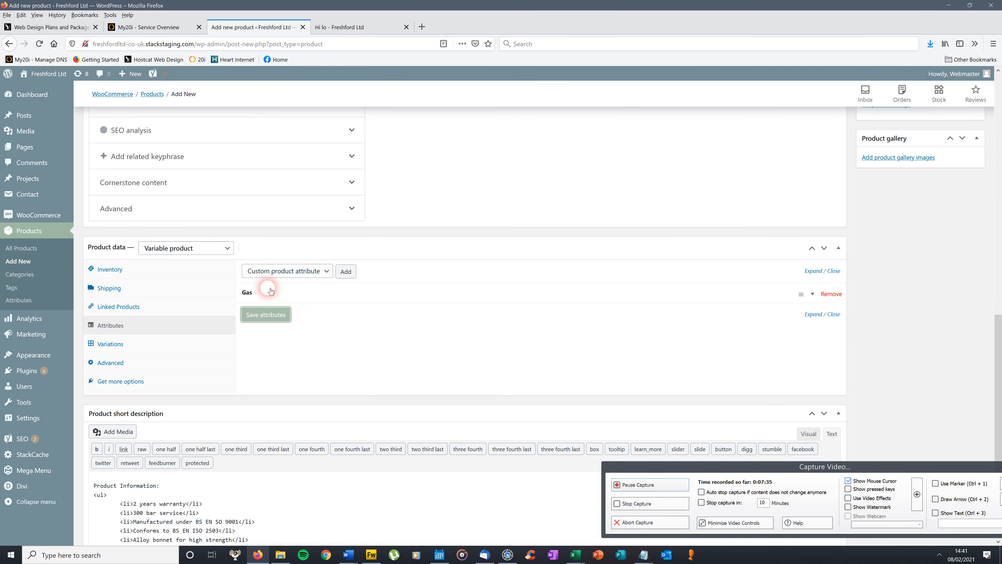
click(356, 275)
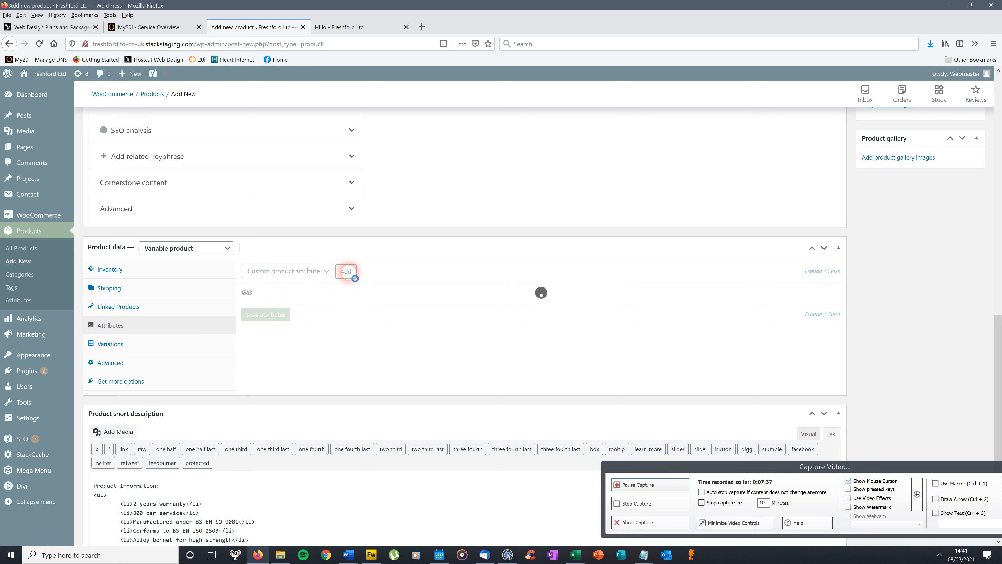
right_click(252, 347)
click(276, 379)
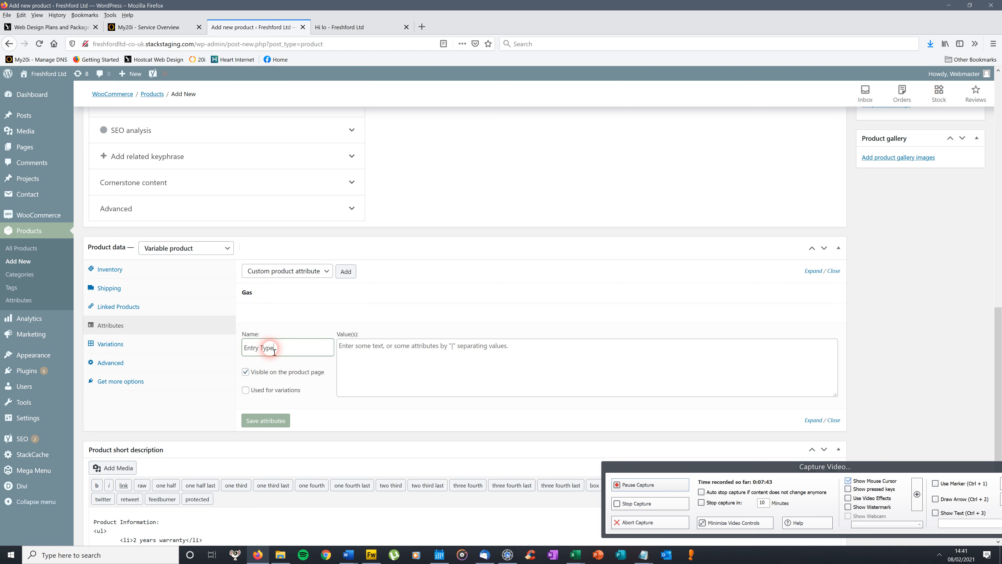
click(254, 390)
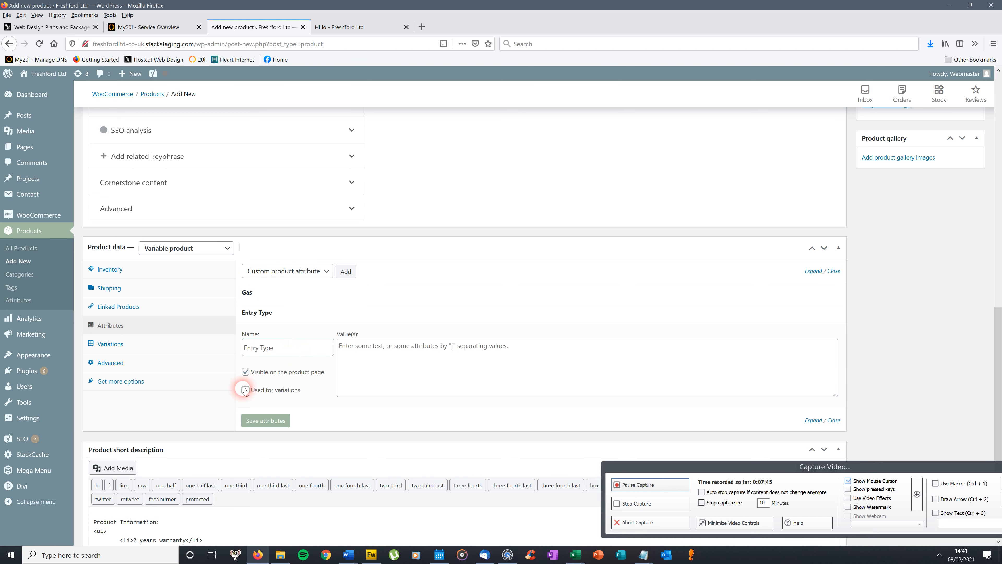
click(355, 351)
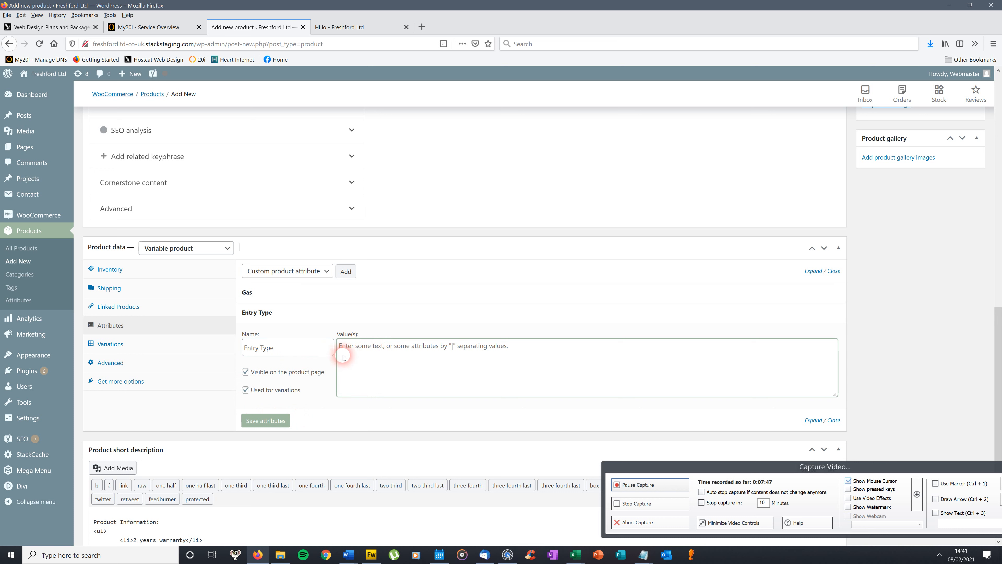
click(650, 488)
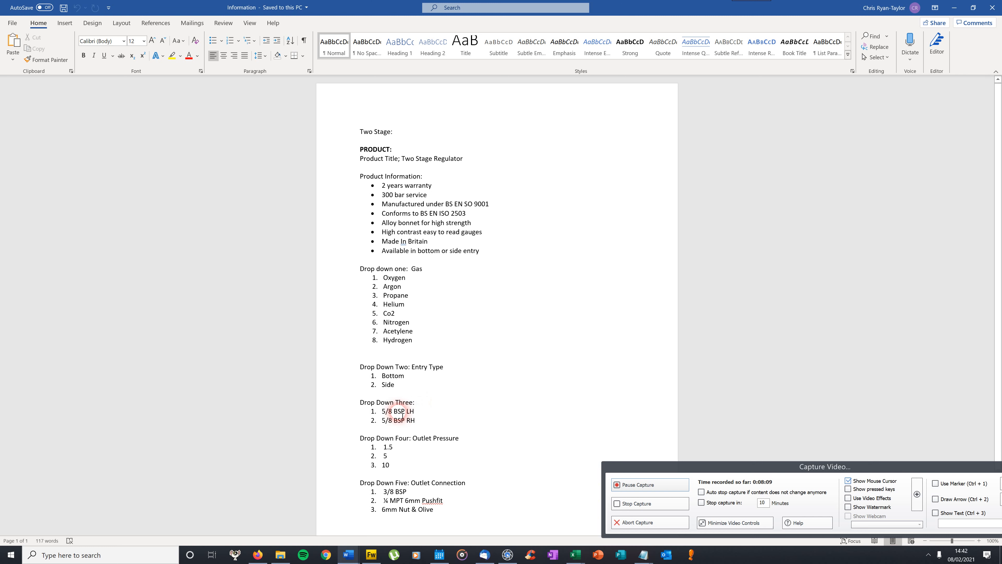
Copy "BSP LH" from the first option under Drop Down Three in the Information document in Word.
click(416, 415)
drag(417, 414, 393, 413)
right_click(400, 412)
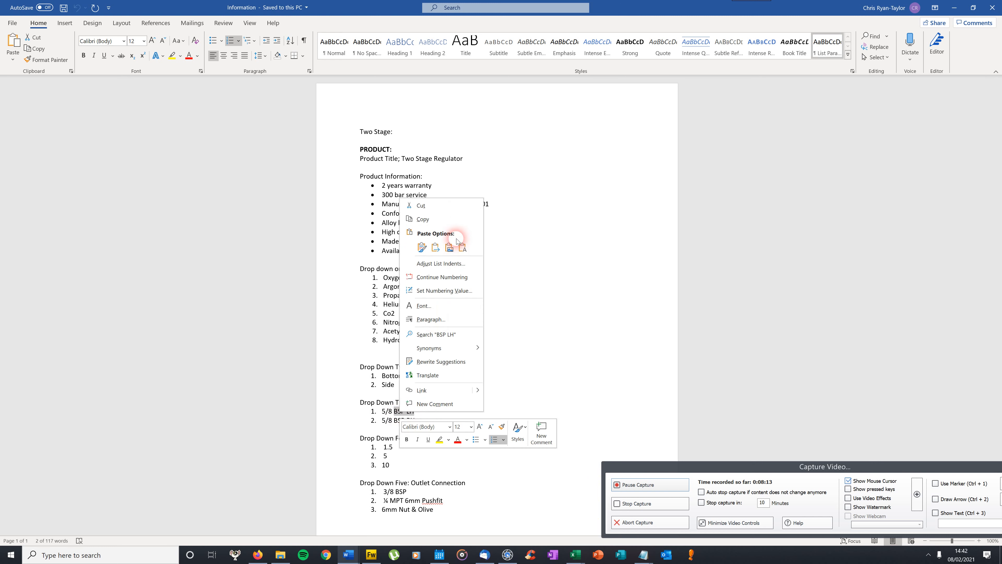
click(422, 219)
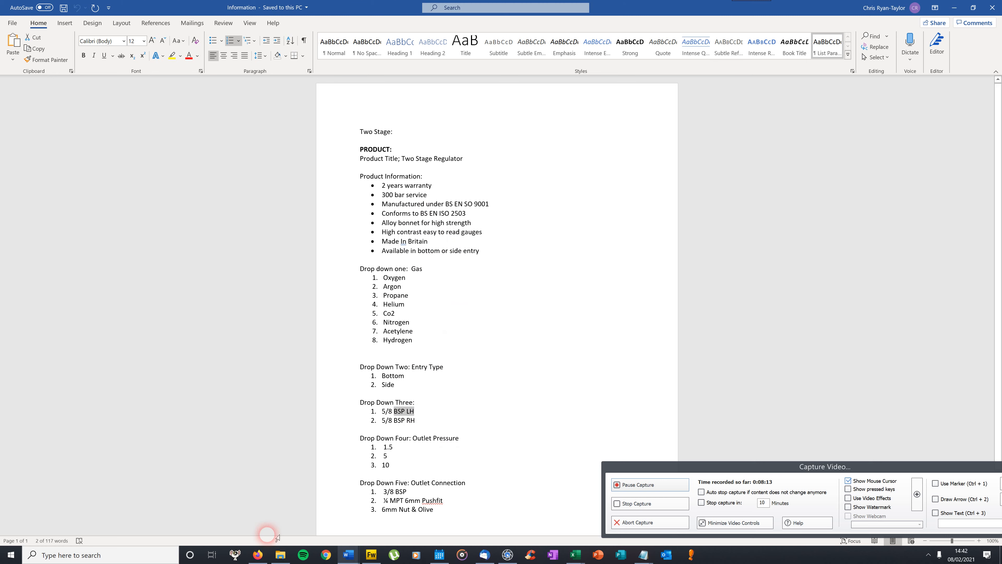
Back in Firefox, paste the copied "BSP LH" as the name of the new custom attribute below Entry Type.
click(258, 554)
click(251, 367)
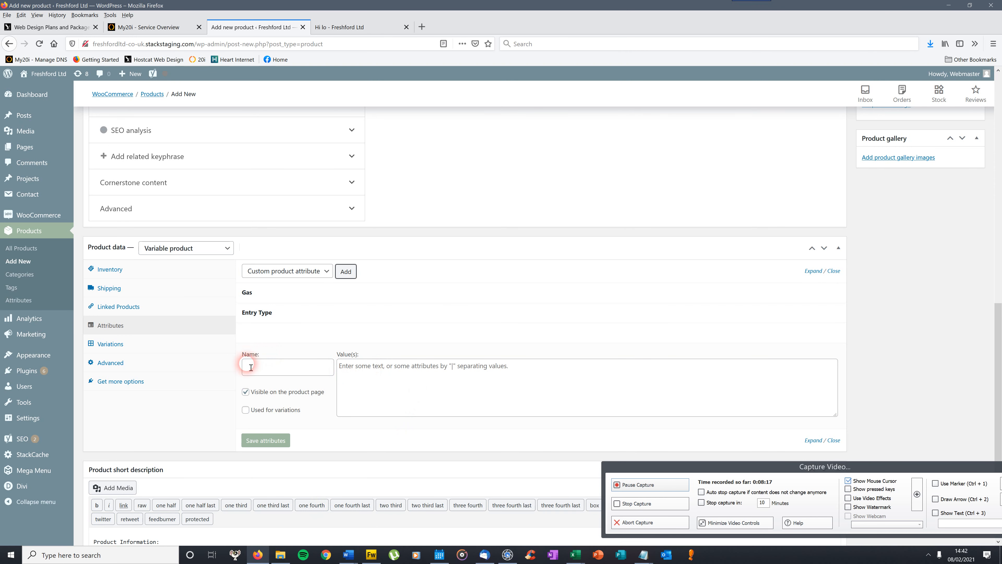
right_click(251, 367)
click(268, 393)
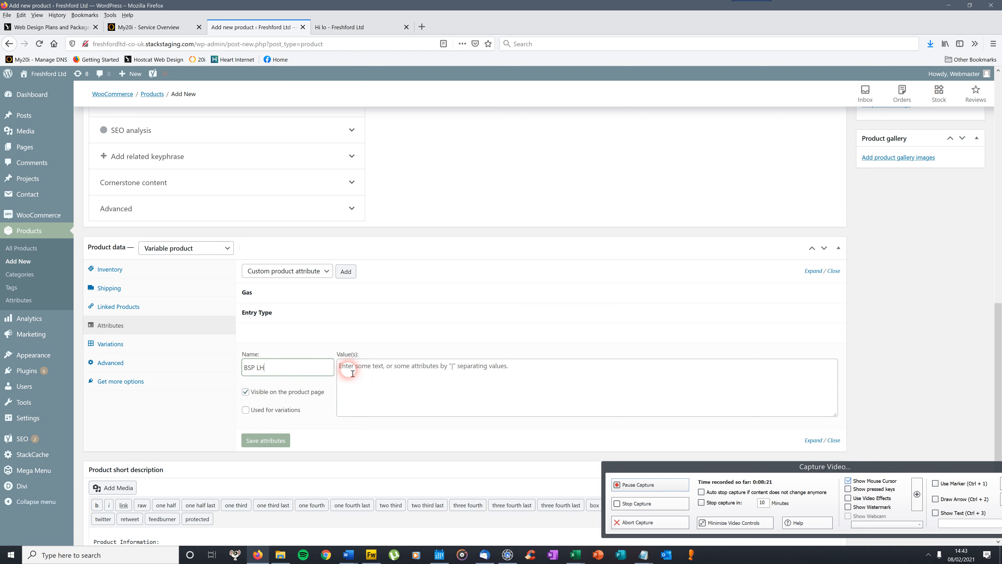
click(642, 486)
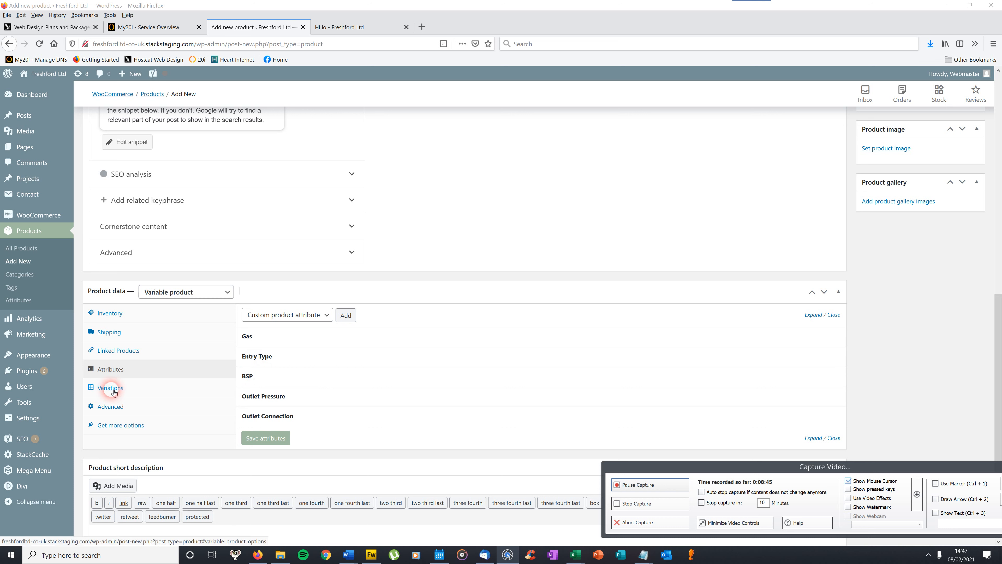
Check the drop-down lists in the Information document in Word against the product's attributes, and return to the product page in Firefox.
click(280, 560)
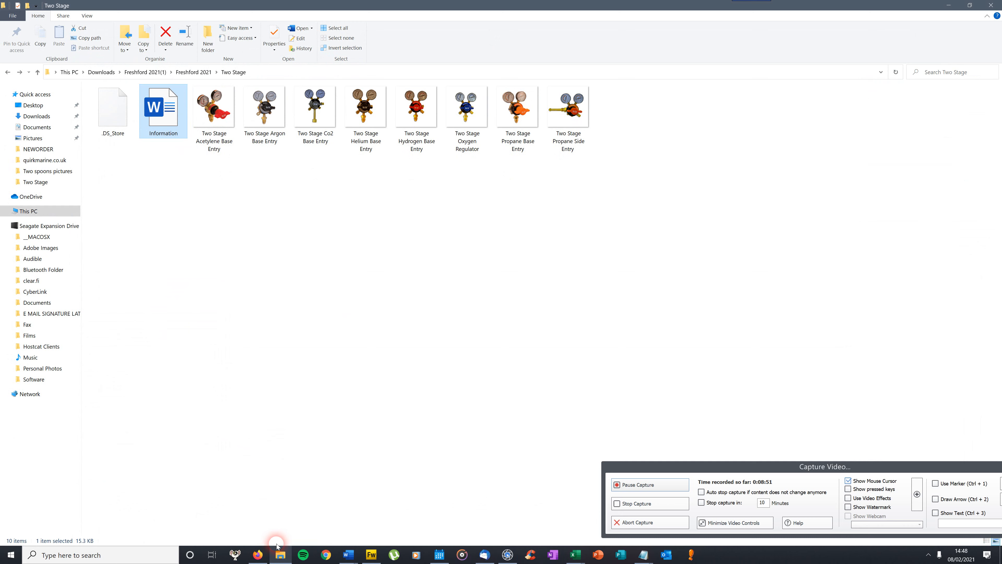
click(278, 551)
mouse_move(348, 555)
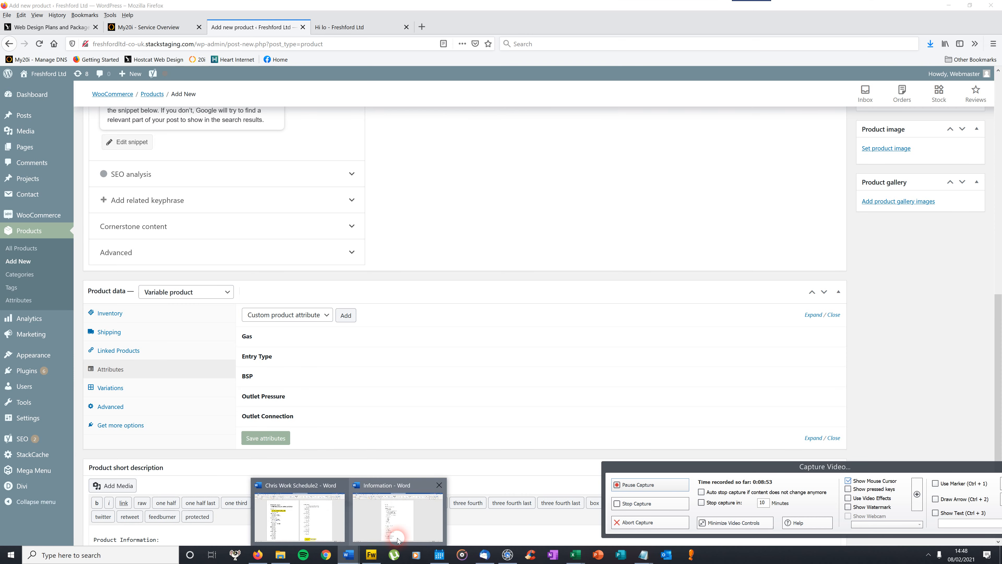
click(398, 529)
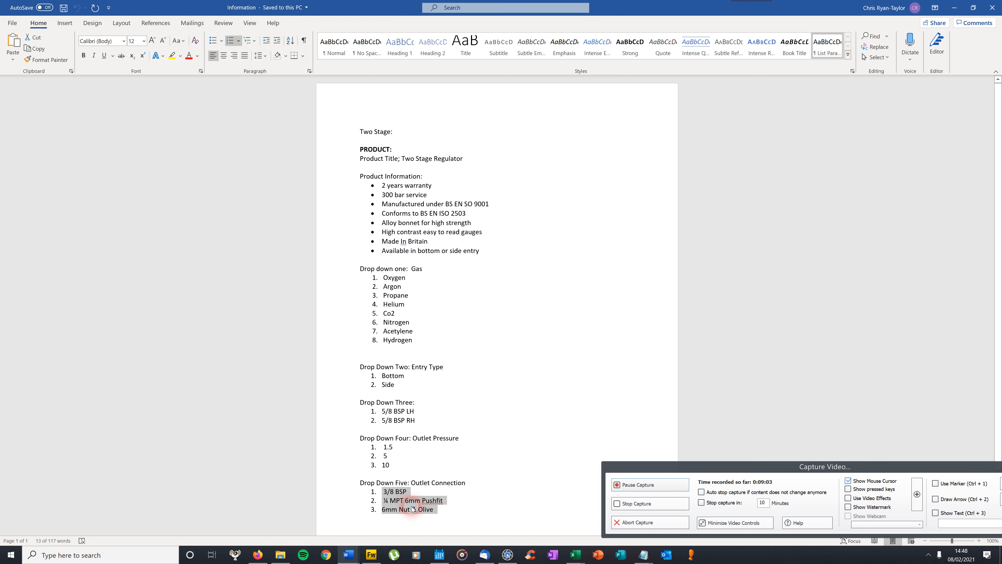
click(954, 9)
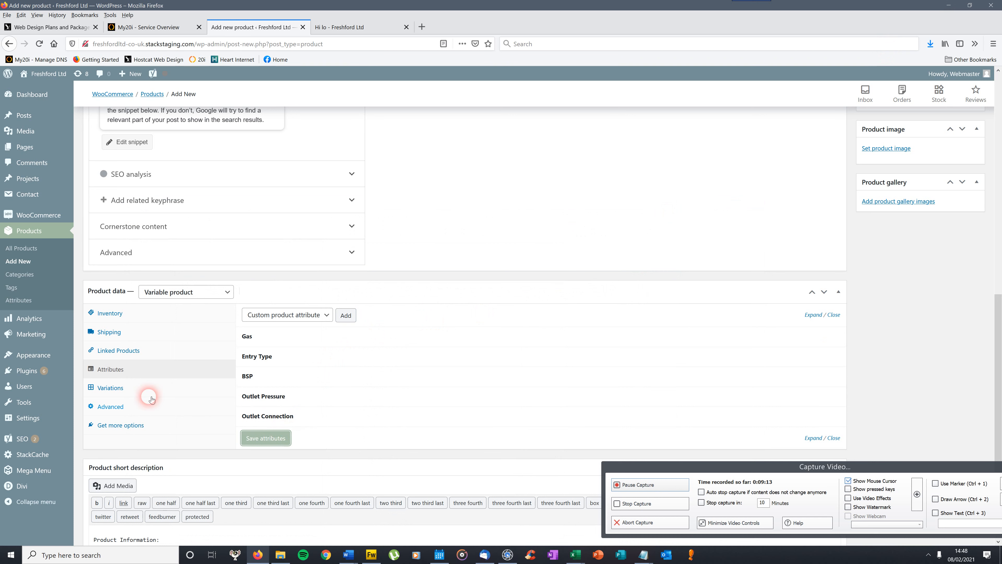
Create variations from all attributes of the product and accept linking all variations.
click(113, 389)
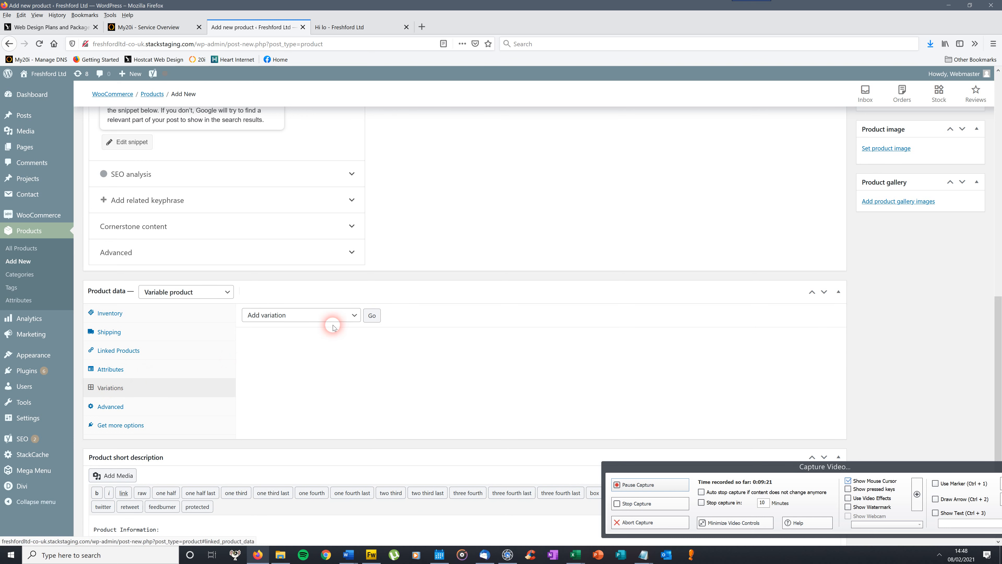
click(355, 316)
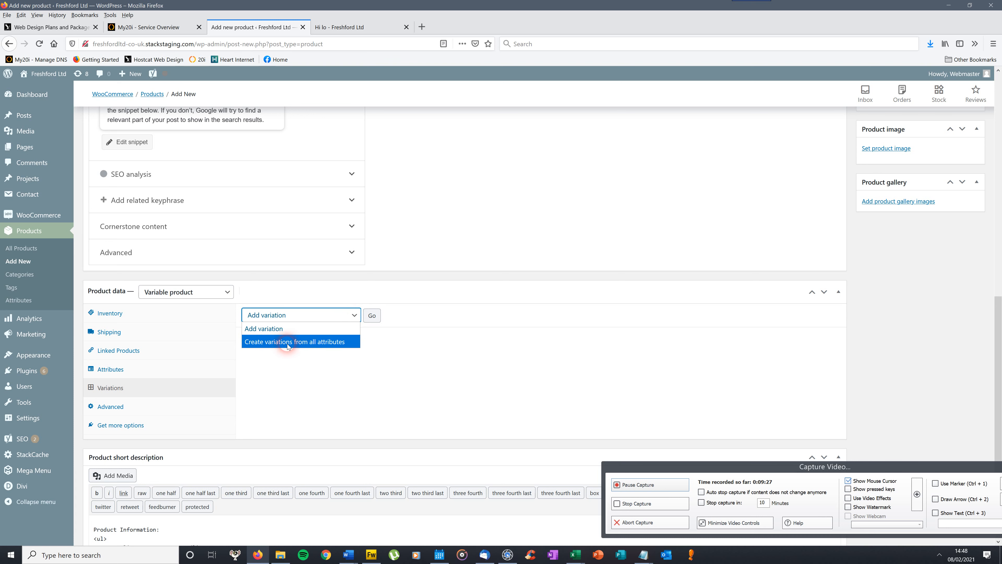
click(304, 342)
click(372, 316)
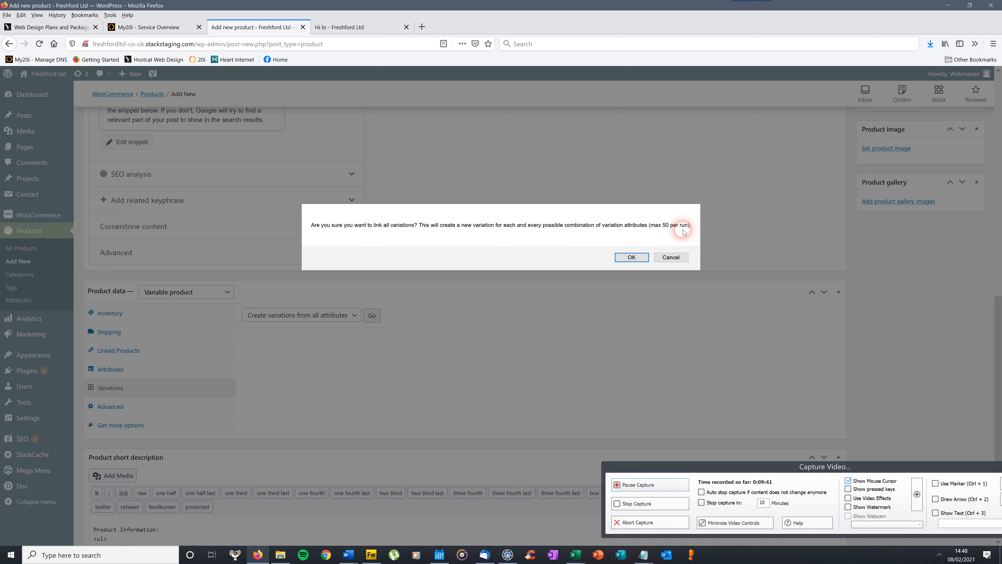
click(639, 258)
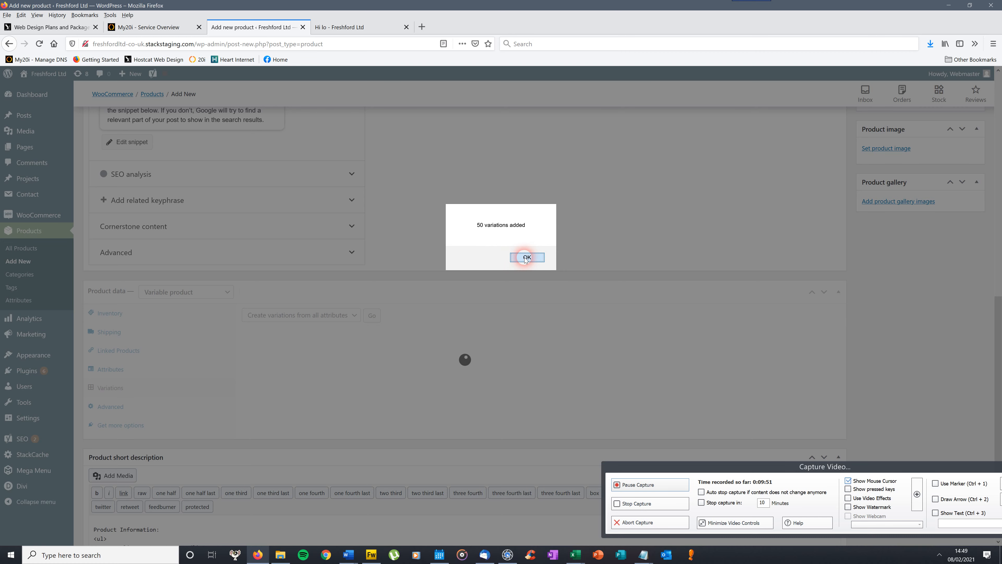
click(525, 258)
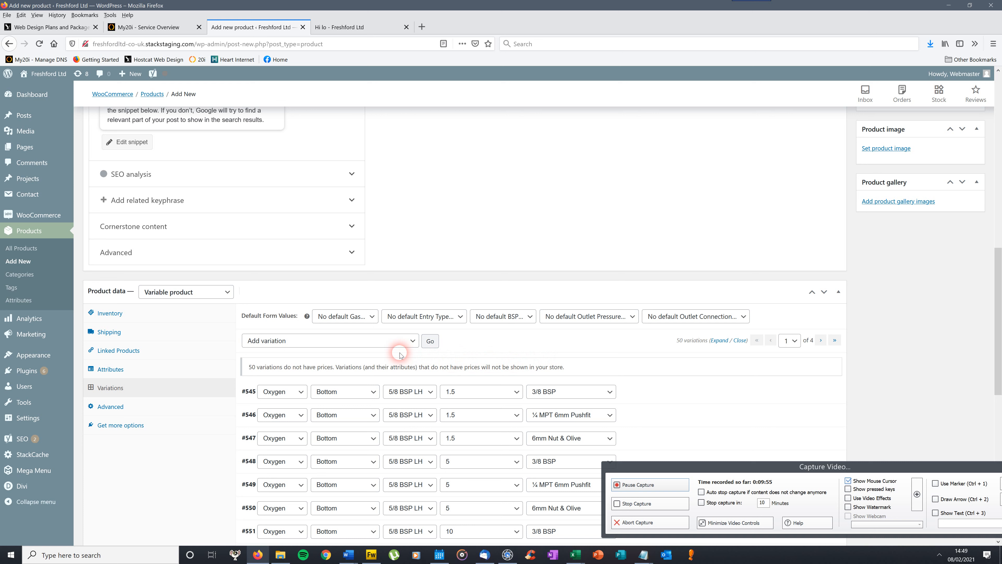
Run "Create variations from all attributes" a second time to add the next batch of attribute combinations.
click(413, 342)
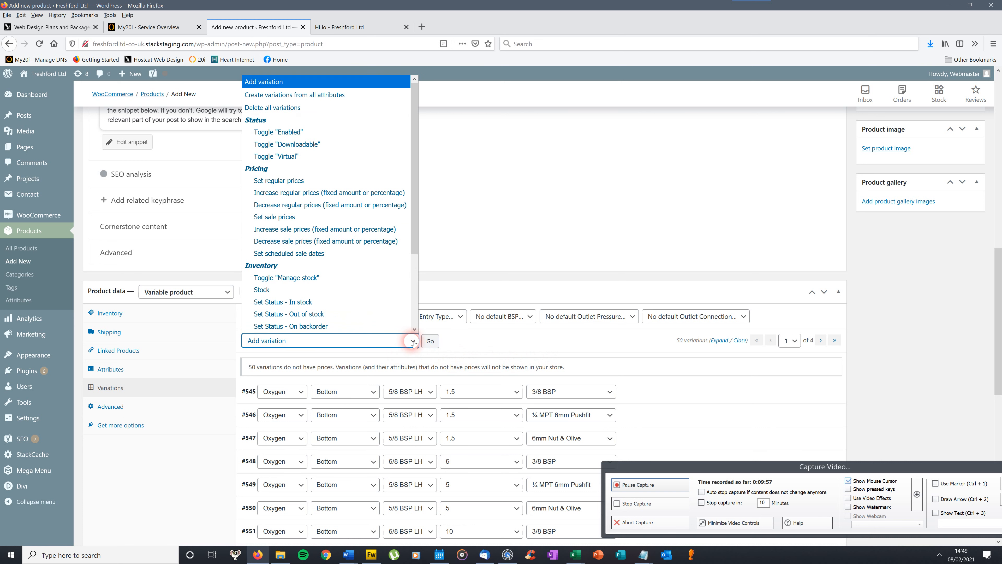
click(328, 95)
click(433, 345)
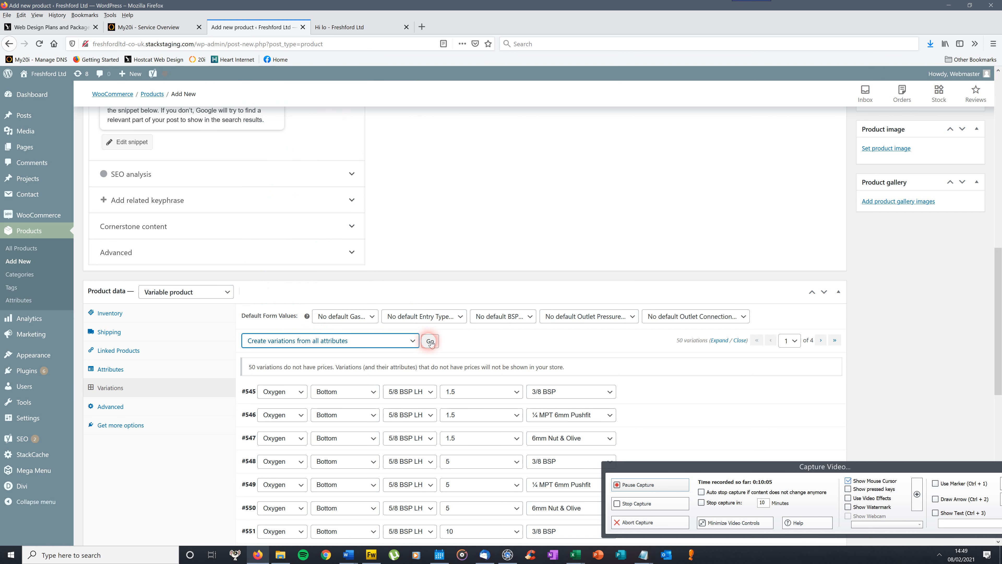
click(430, 342)
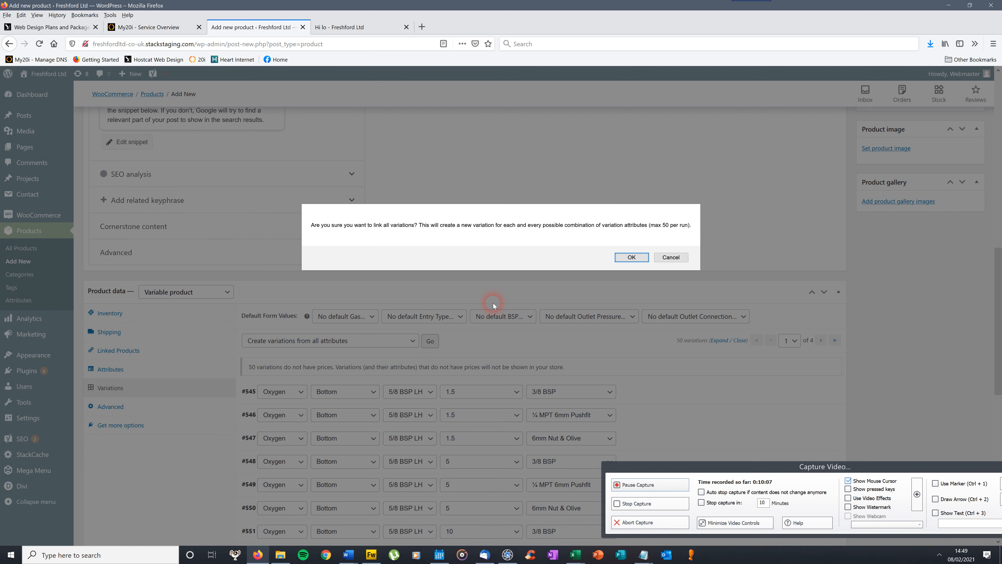
click(632, 257)
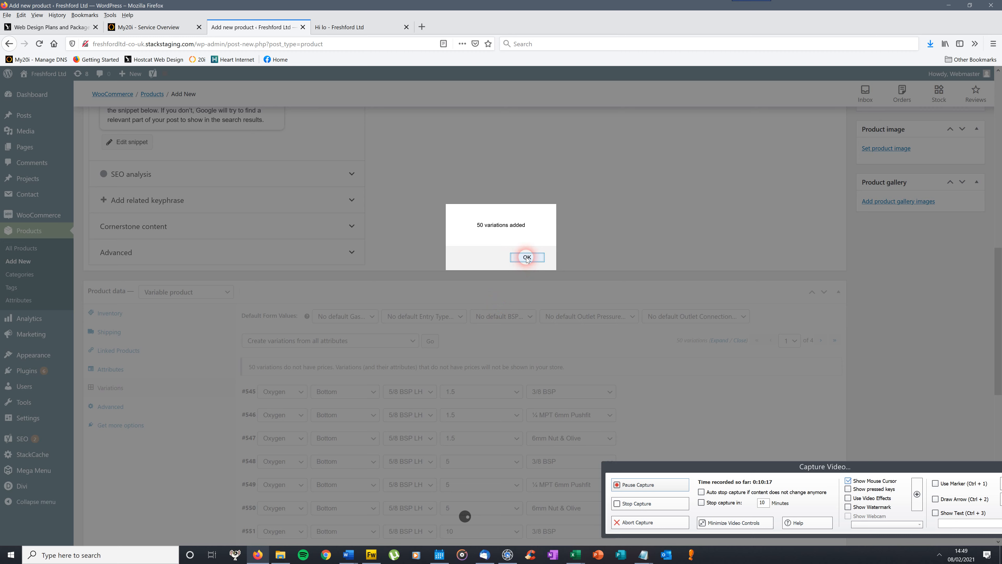
click(527, 257)
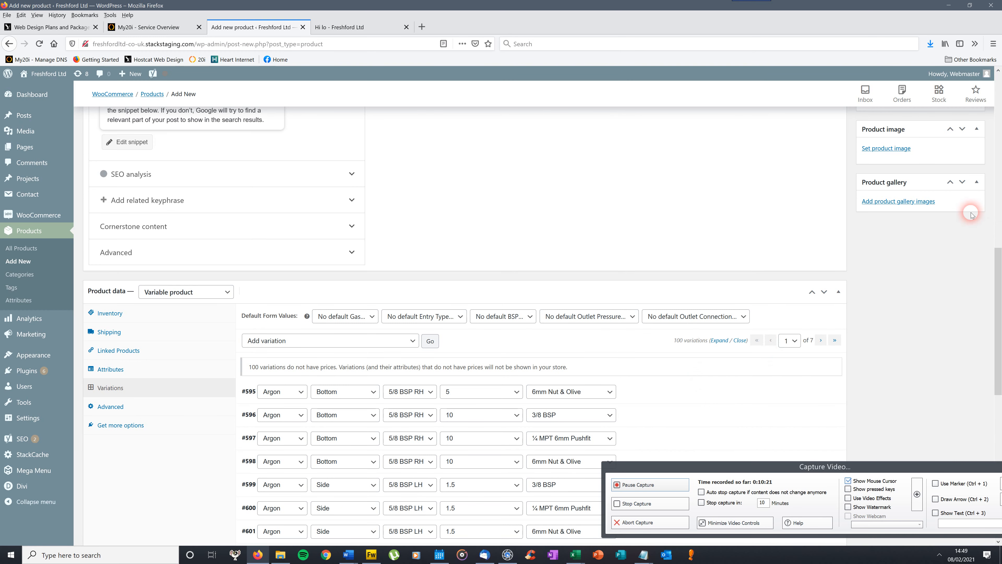
Look over the variation list and run "Create variations from all attributes" a third time for the remaining combinations.
drag(994, 264, 999, 382)
drag(999, 391, 1000, 302)
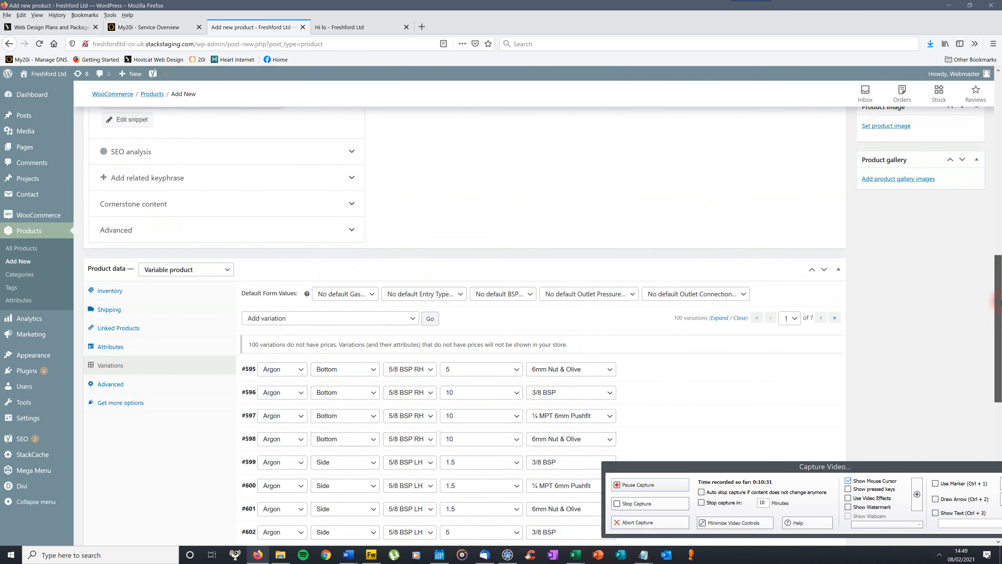
click(413, 318)
click(302, 86)
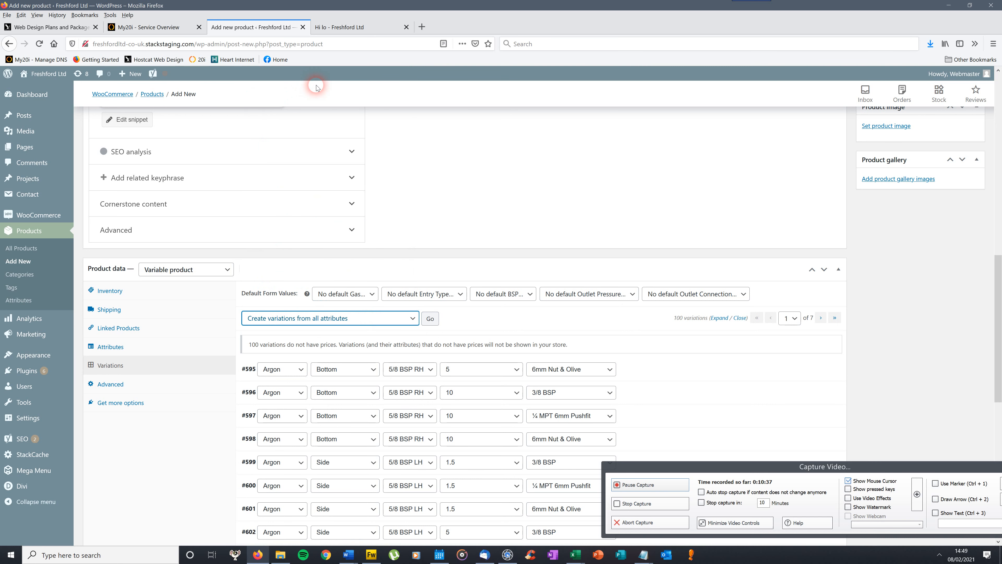
click(431, 318)
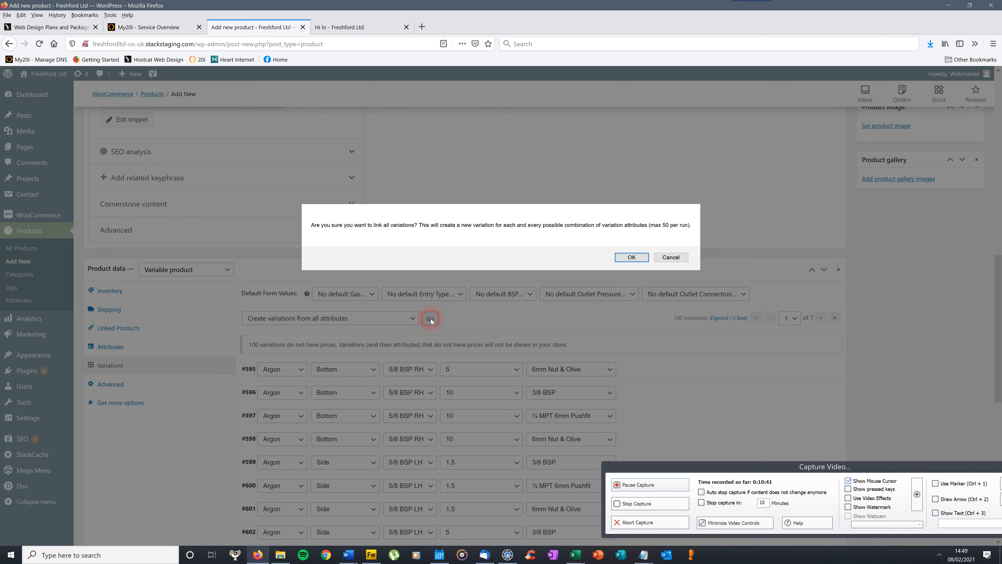
click(630, 257)
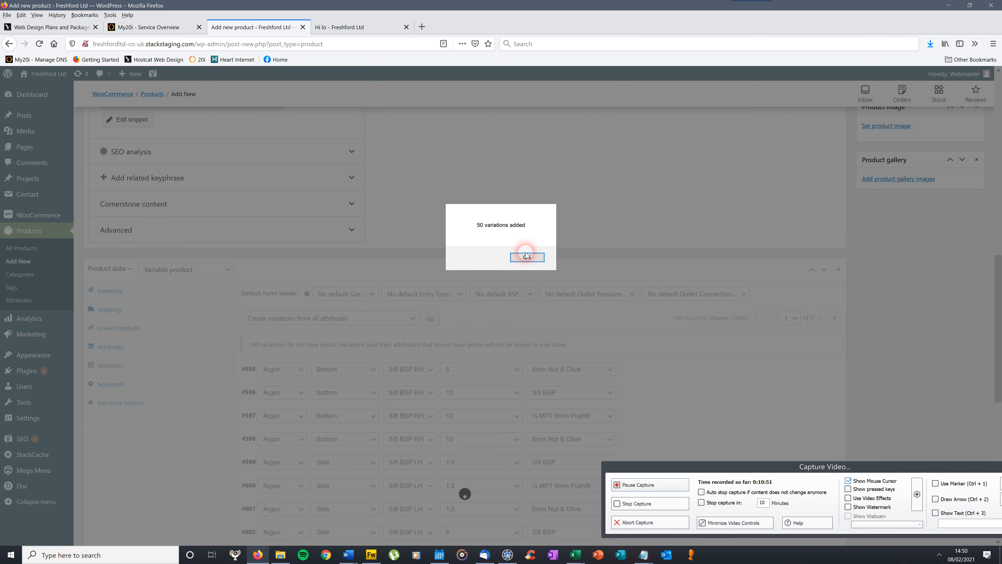
click(526, 256)
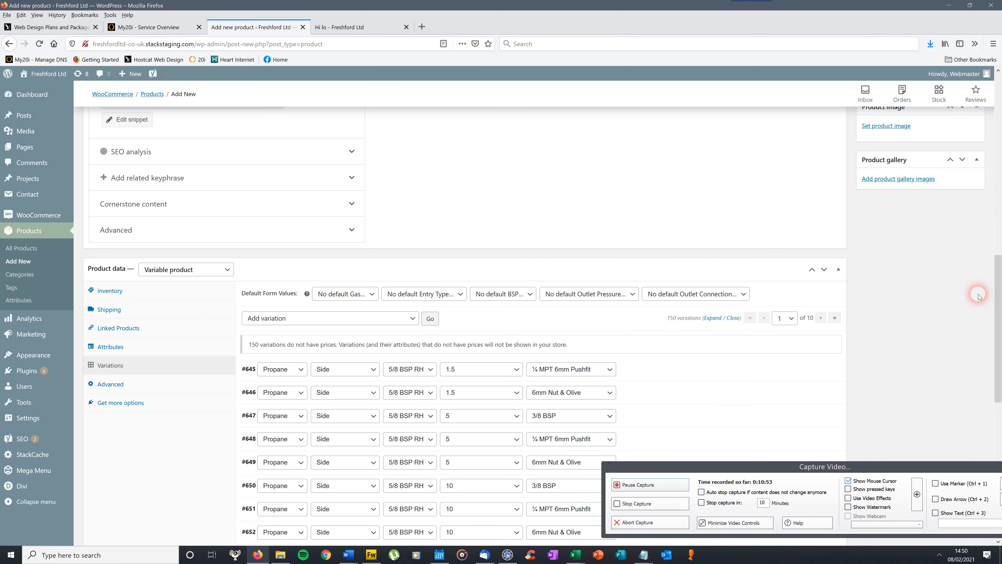
scroll(999, 302, down, 1)
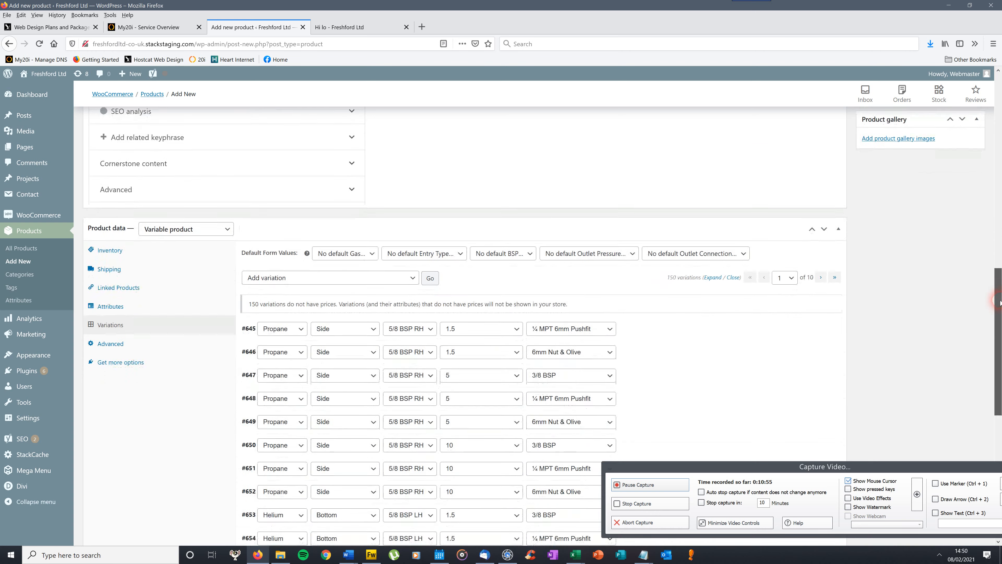
Run "Create variations from all attributes" a fourth time, accepting the linking of all variations.
scroll(1000, 302, up, 1)
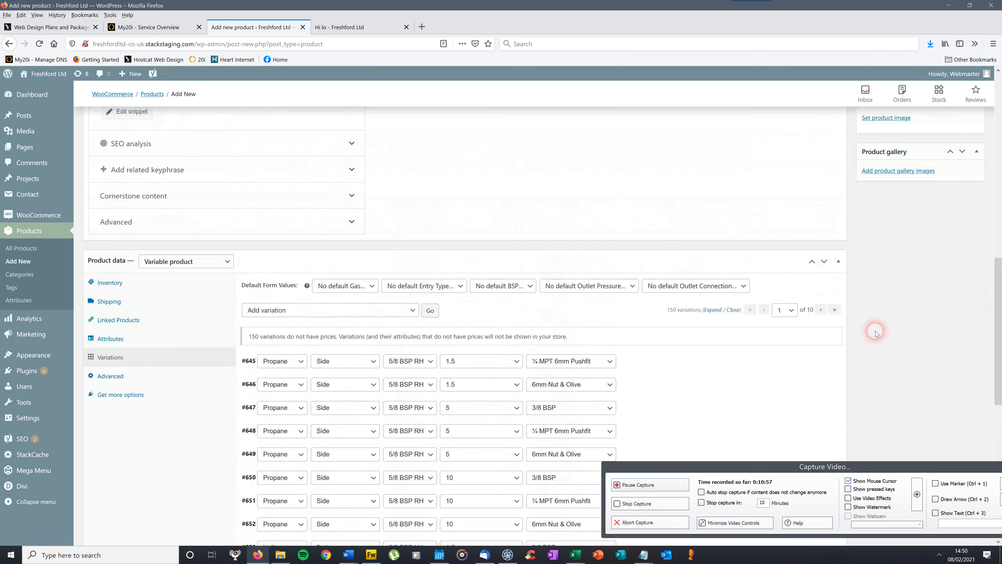
drag(1000, 315, 1000, 288)
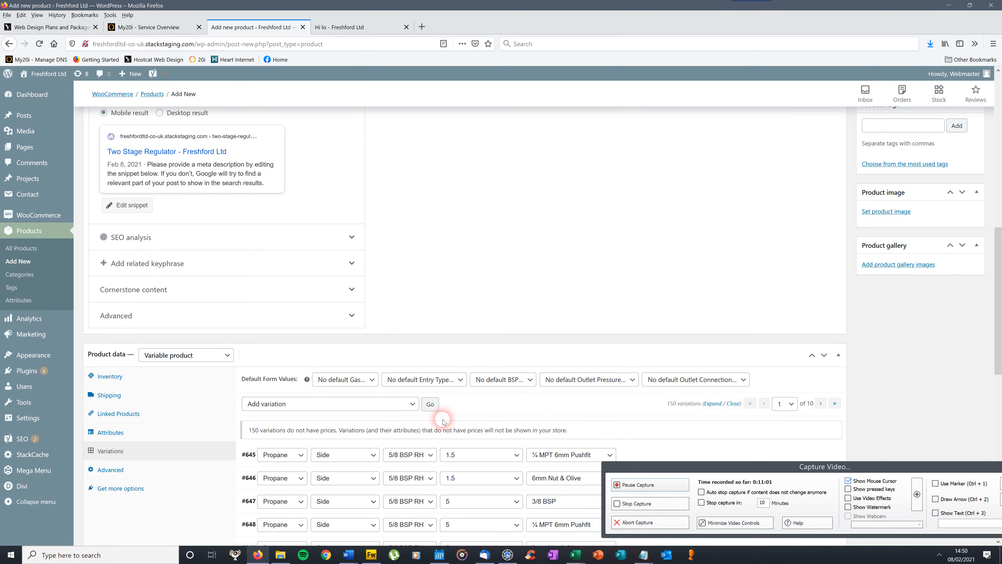
click(373, 403)
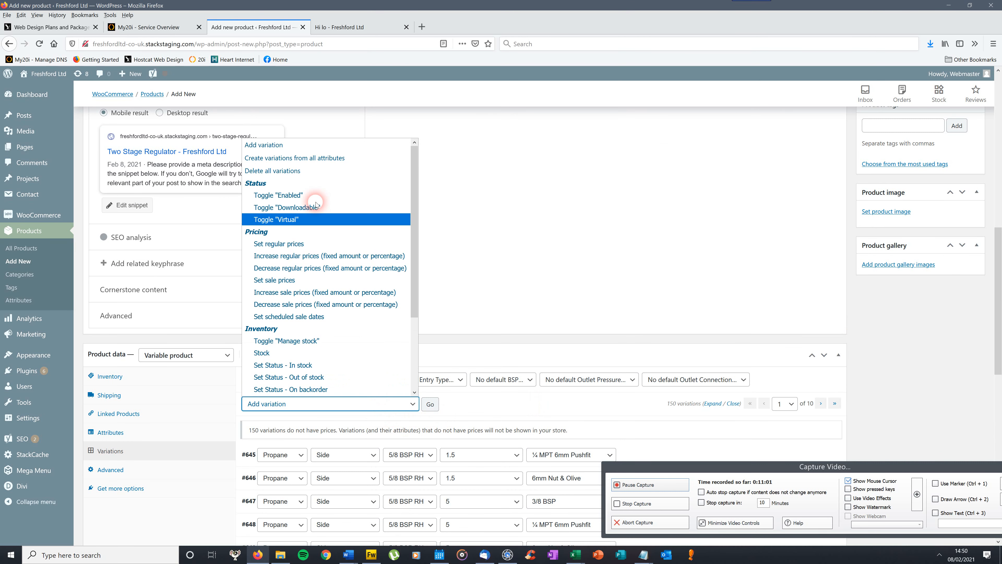
click(293, 160)
click(429, 406)
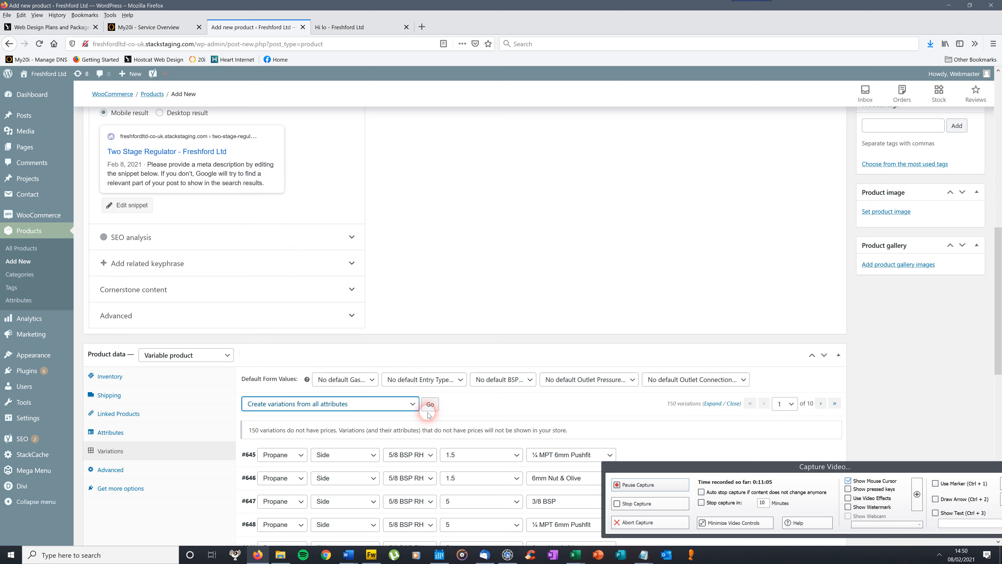
click(430, 403)
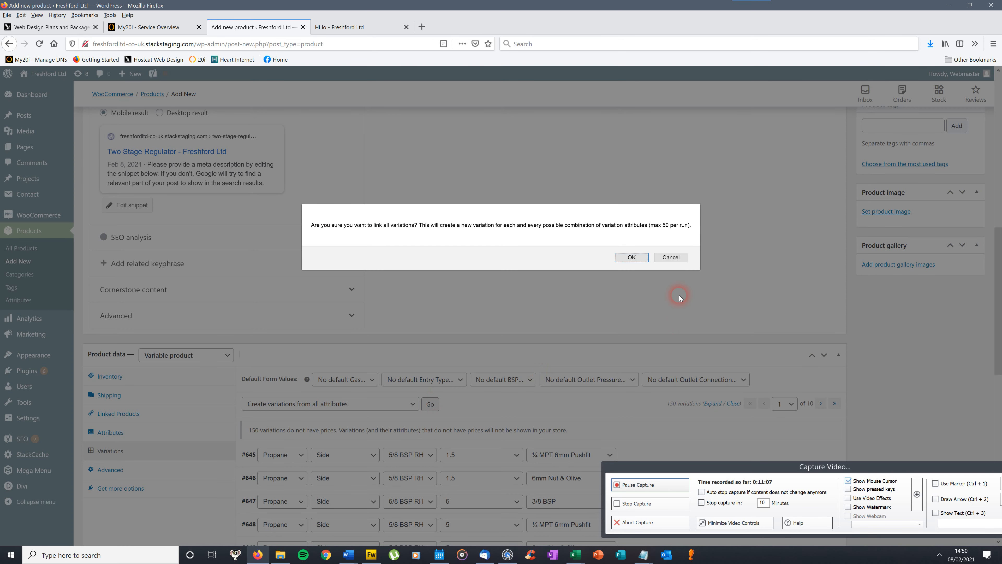
click(631, 256)
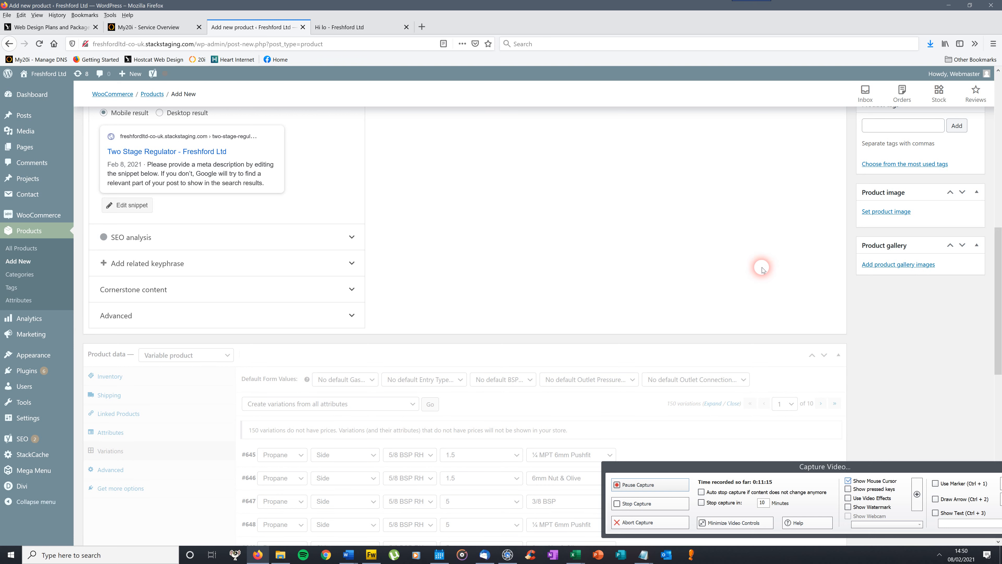
drag(1001, 263, 1001, 317)
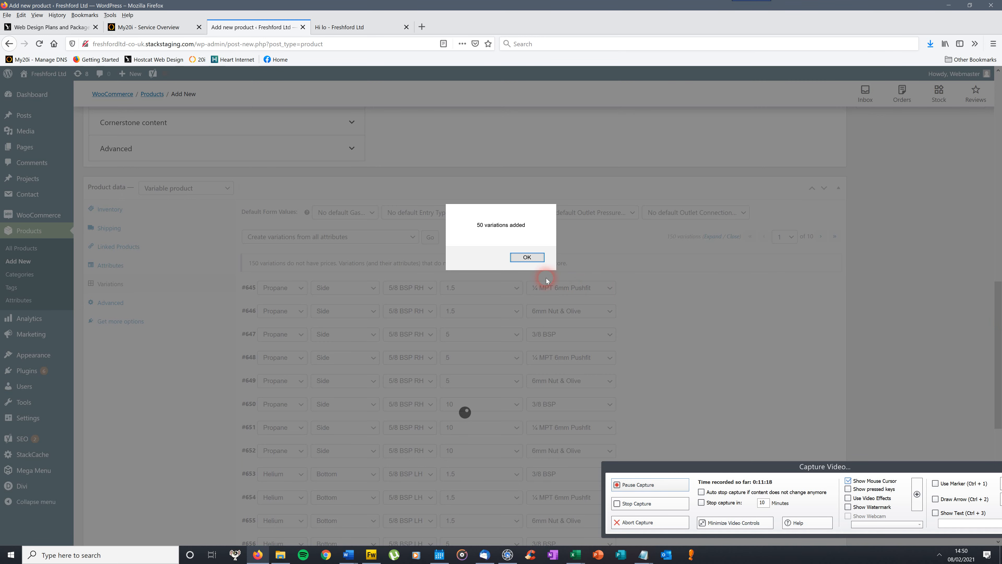
click(526, 257)
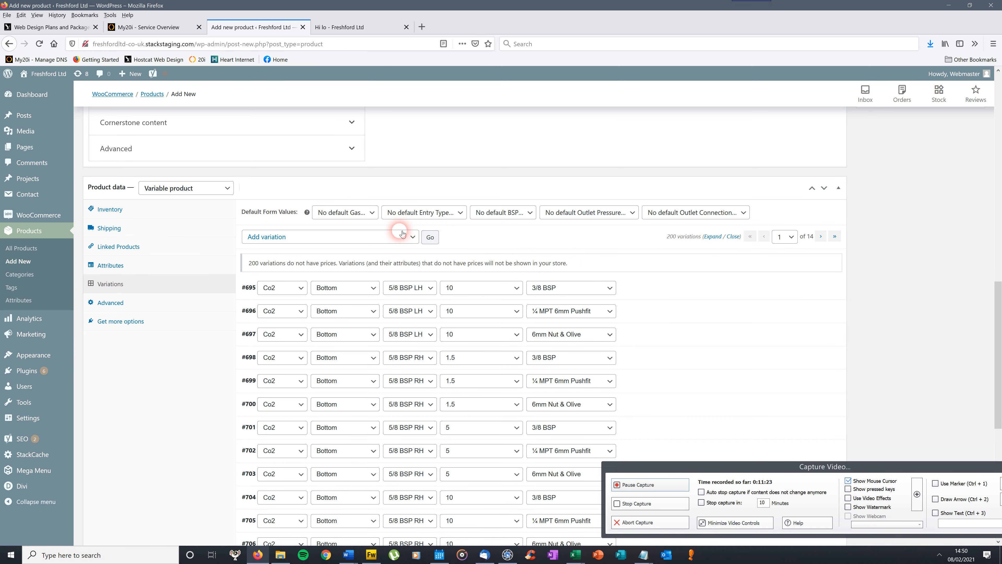
Run "Create variations from all attributes" a fifth time to add another batch of attribute combinations.
click(412, 237)
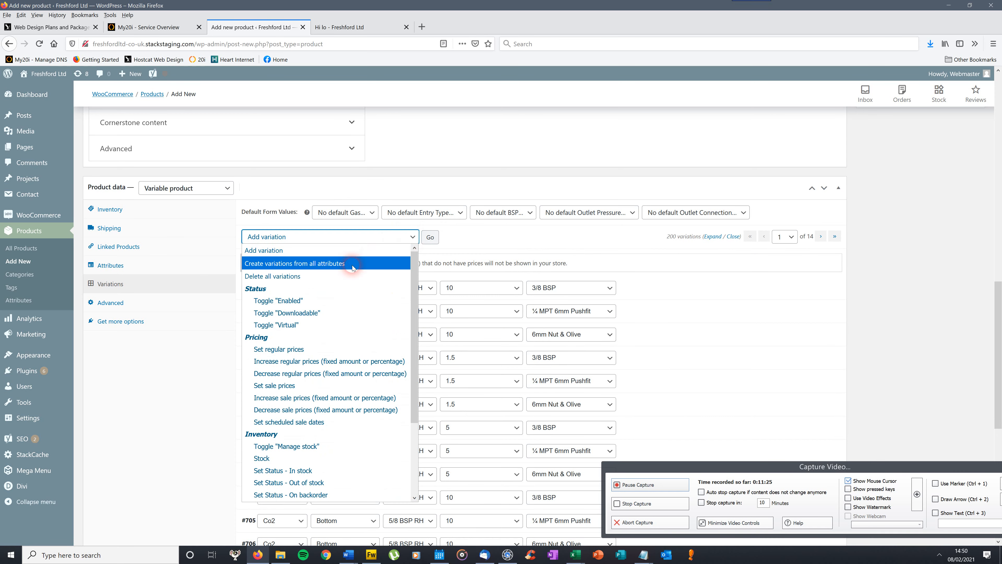
click(406, 263)
click(430, 237)
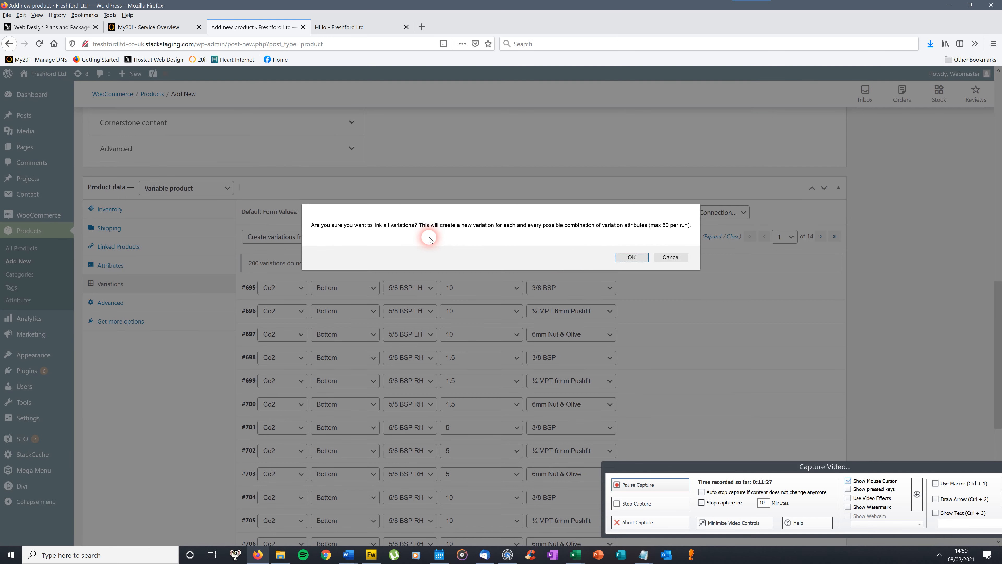
click(627, 260)
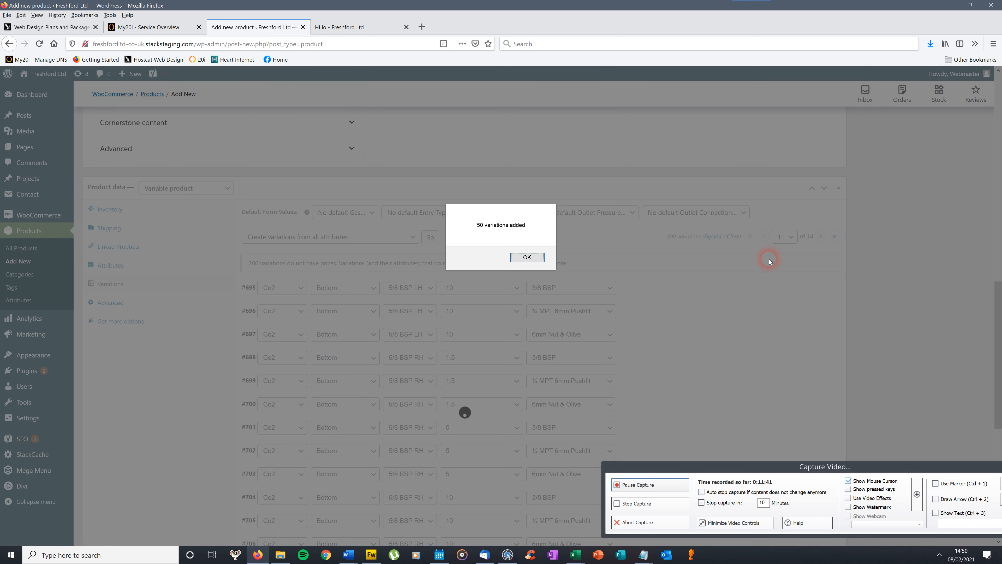
click(534, 257)
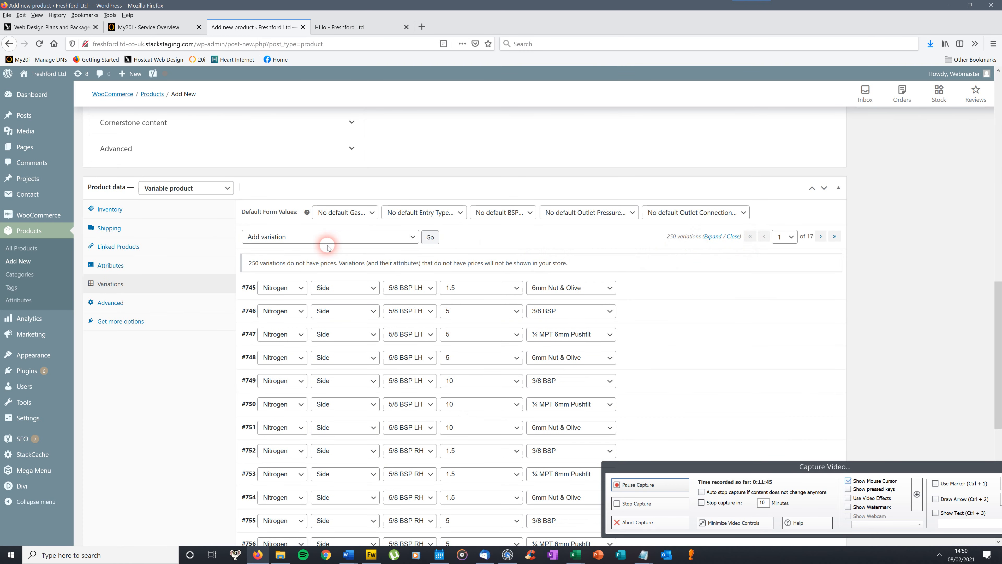
Run "Create variations from all attributes" a sixth time to add the last remaining attribute combinations.
click(321, 237)
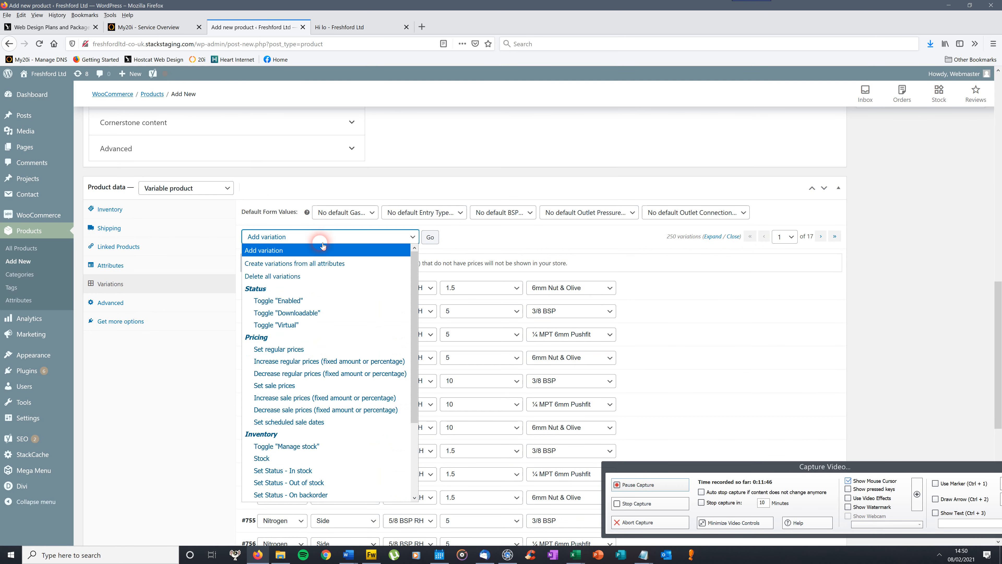
click(313, 264)
click(428, 238)
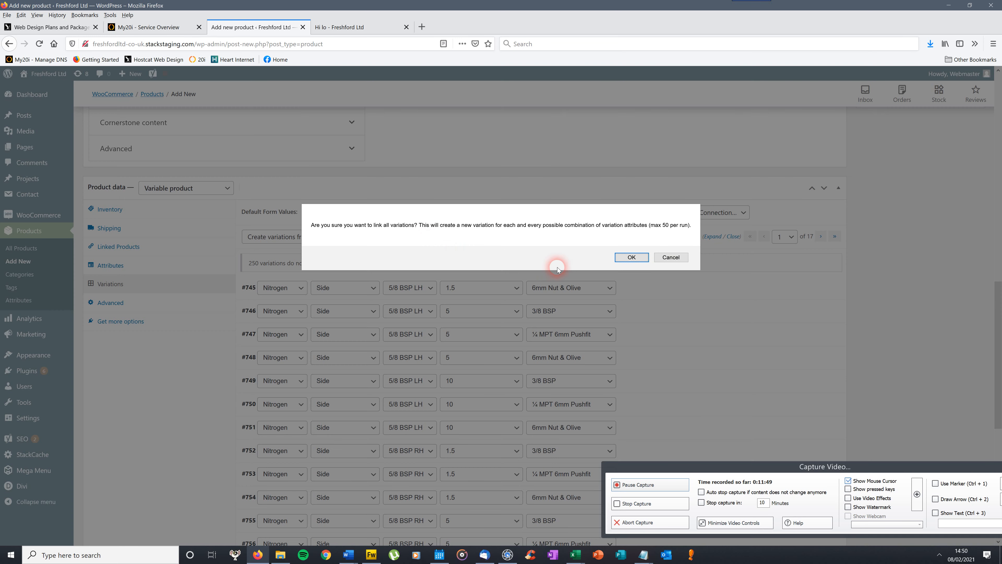
click(625, 257)
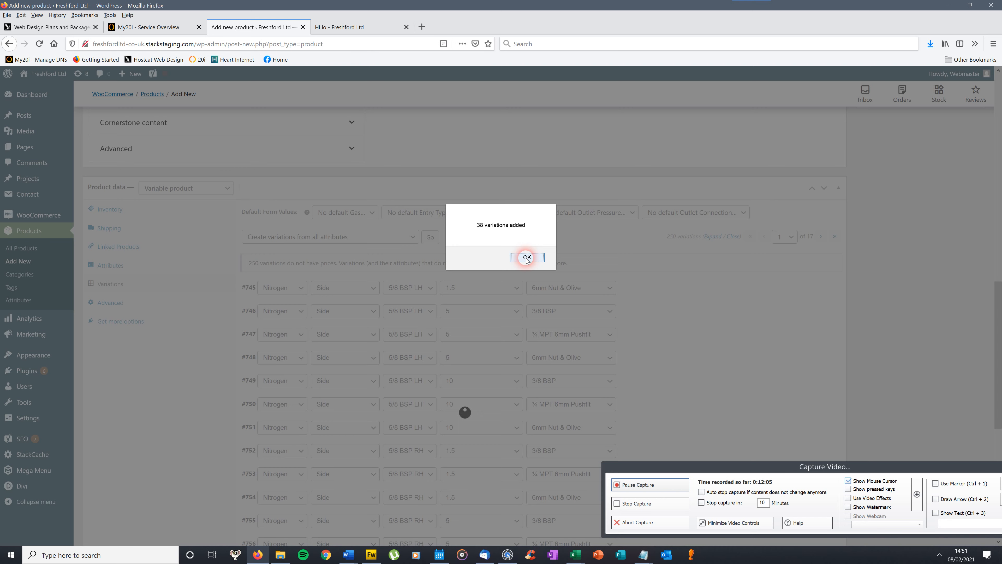
click(527, 257)
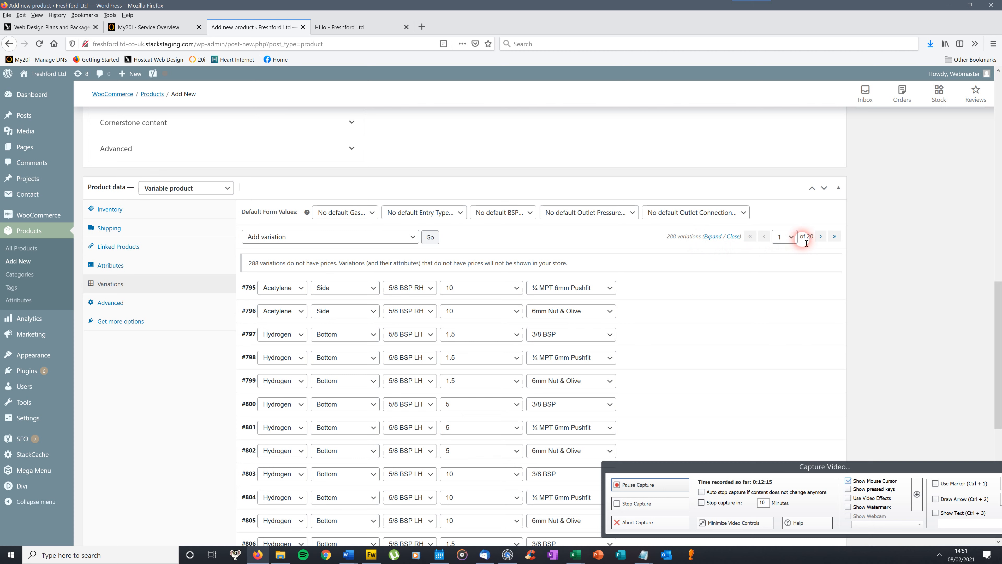
Look over the generated variation list and publish the Two Stage Regulator product.
drag(998, 300, 1000, 340)
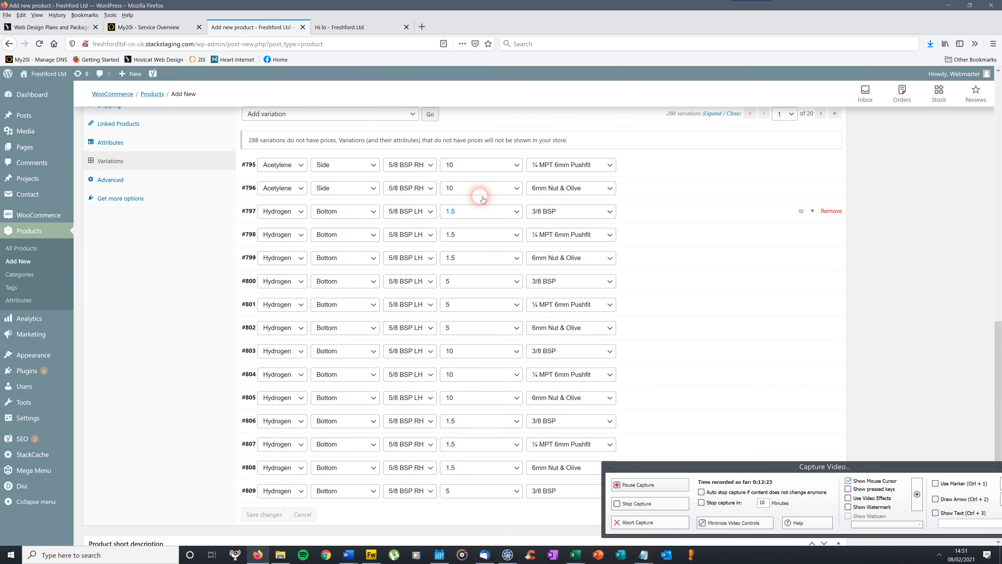
mouse_move(1001, 338)
mouse_down()
mouse_move(1001, 324)
mouse_move(1001, 334)
mouse_up()
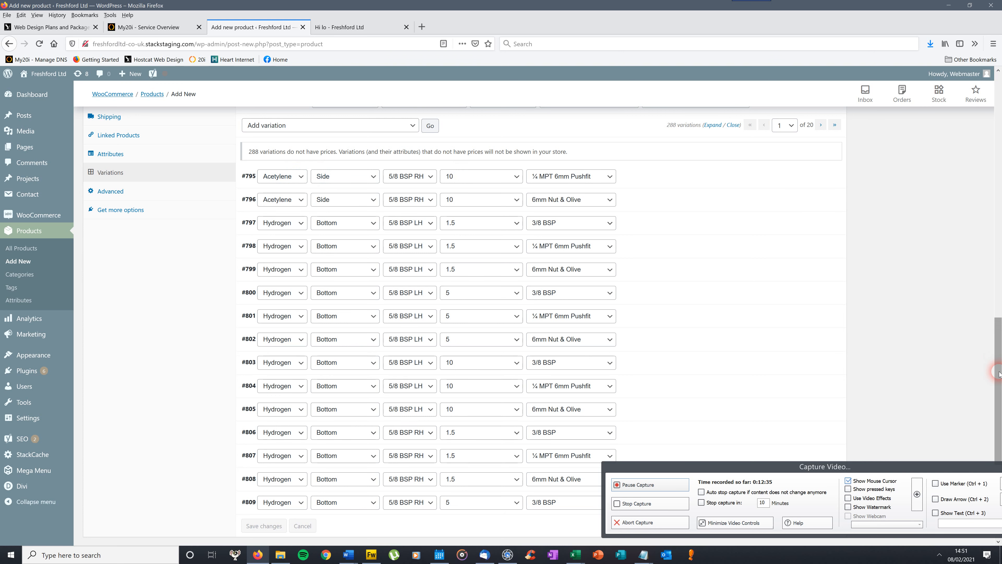
scroll(998, 336, up, 2)
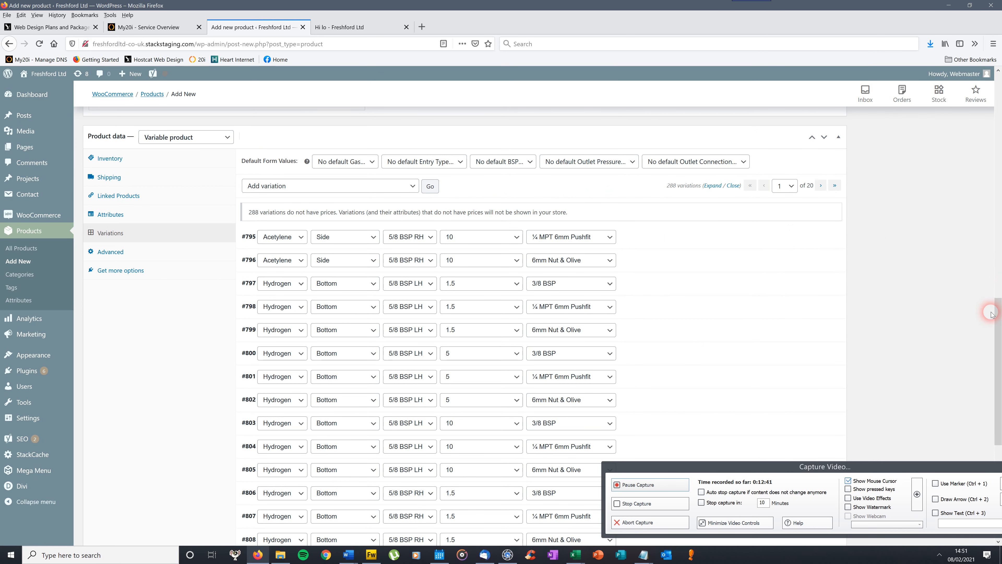
scroll(999, 311, up, 3)
drag(999, 311, 999, 125)
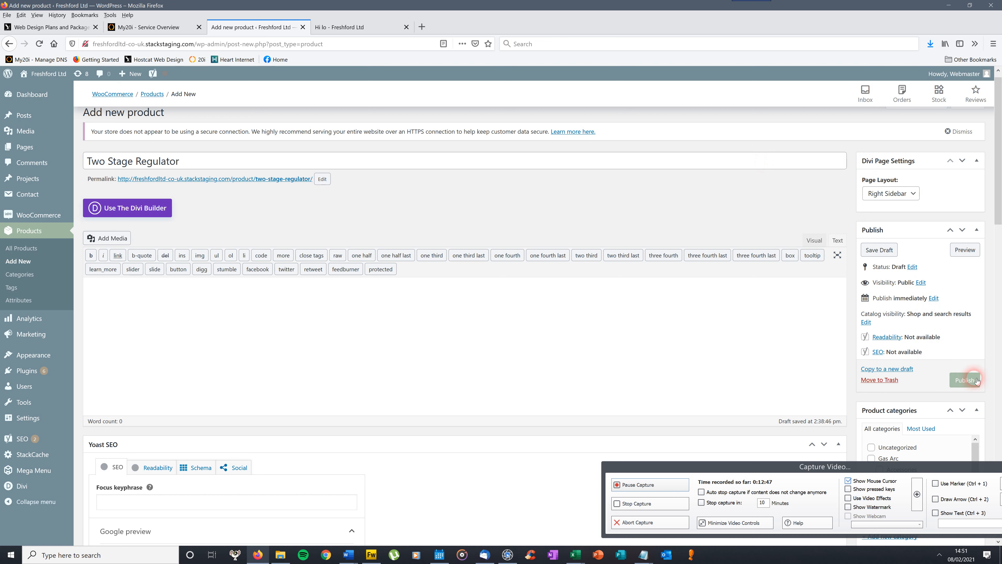
click(961, 379)
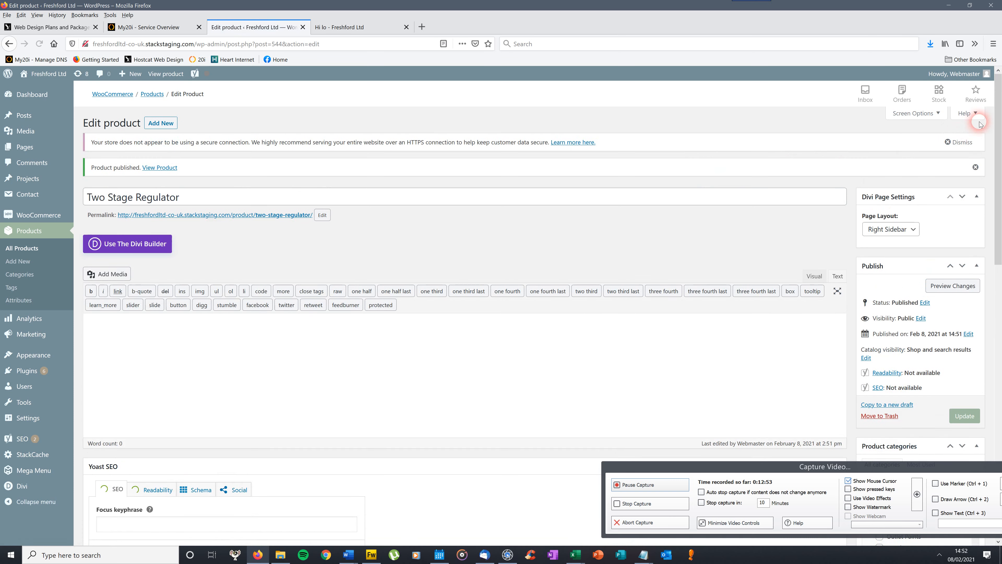
Assign the product to the Hi Lo category and remove it from Uncategorized.
drag(998, 116, 994, 201)
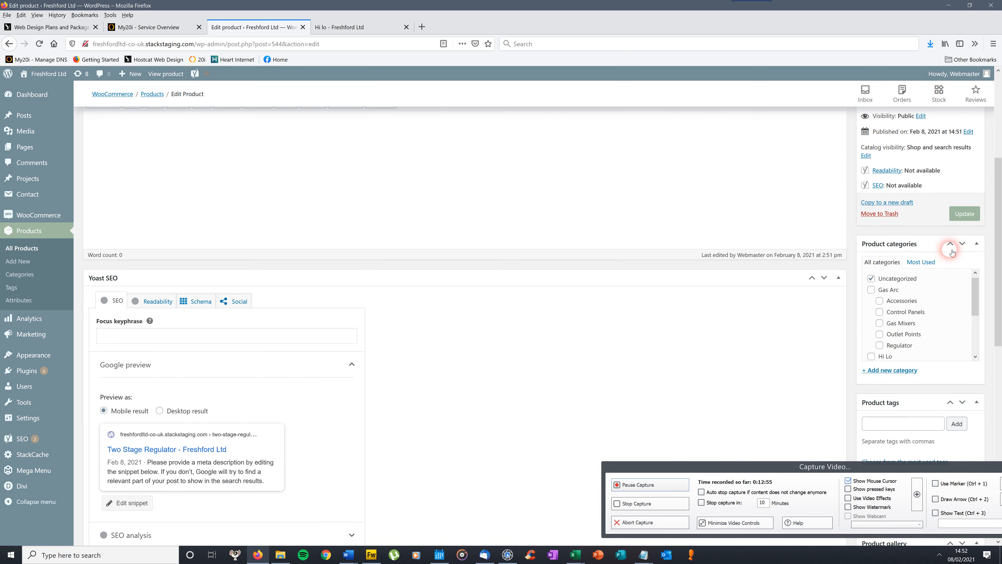
drag(974, 292, 974, 313)
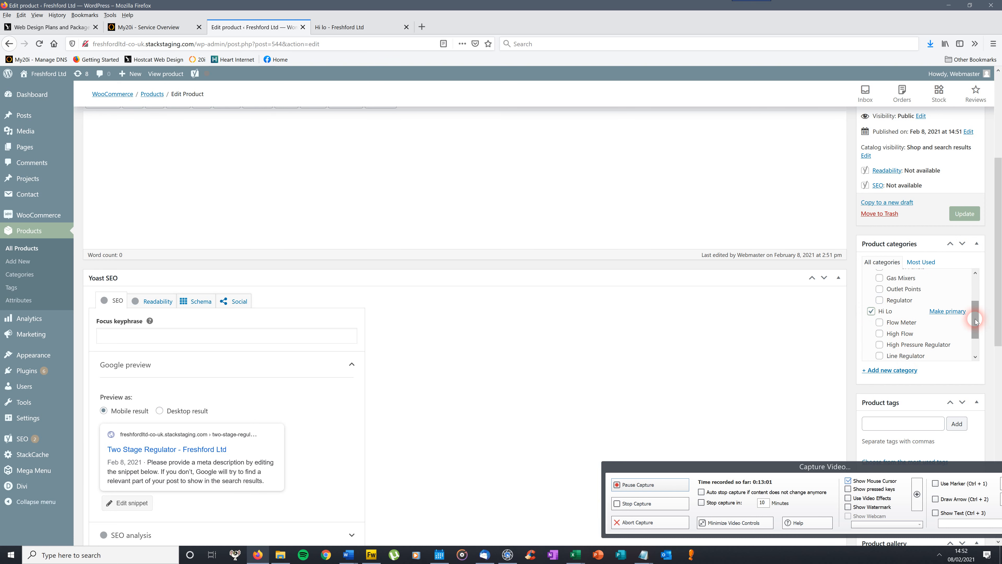
drag(977, 323, 981, 290)
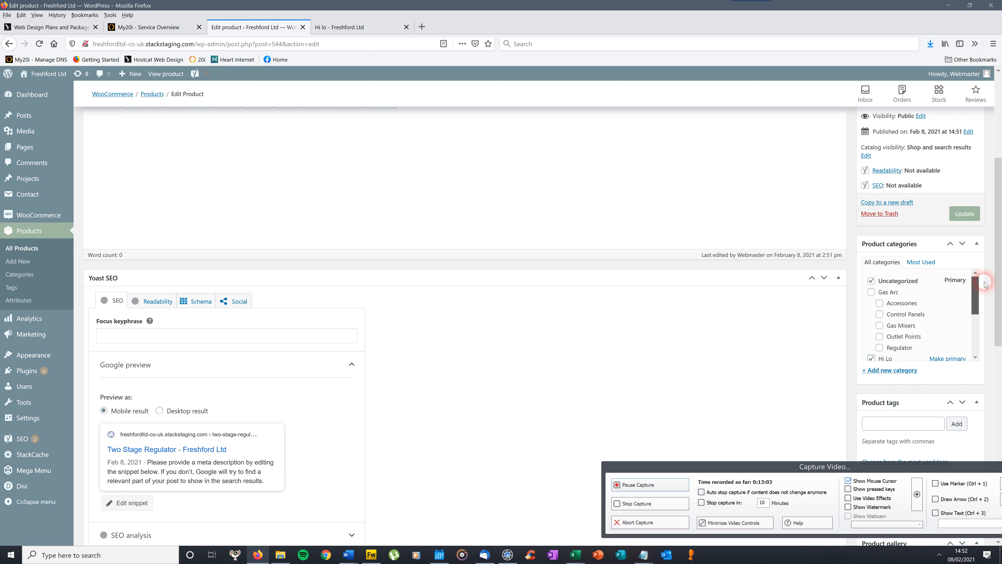
click(872, 281)
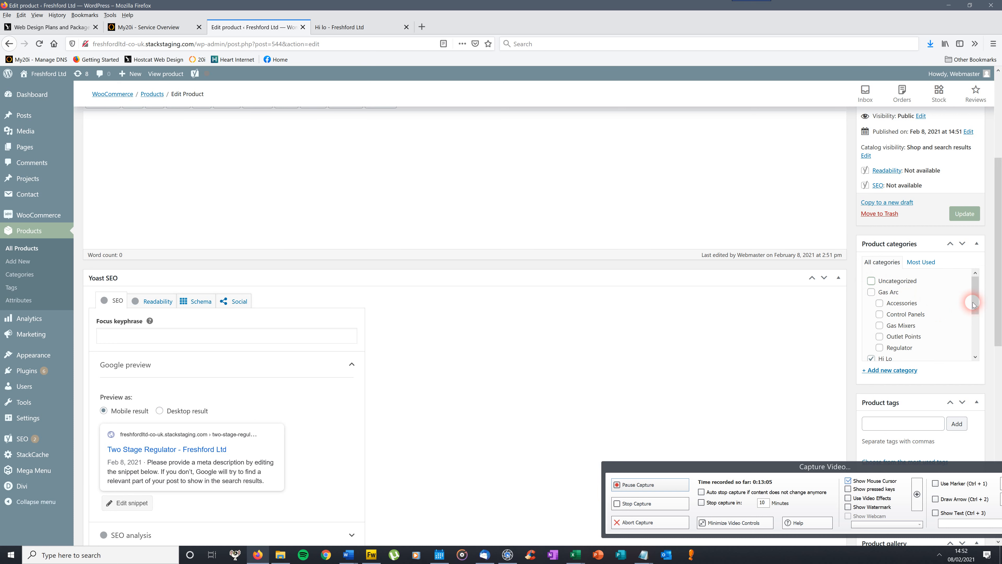
drag(978, 289, 972, 342)
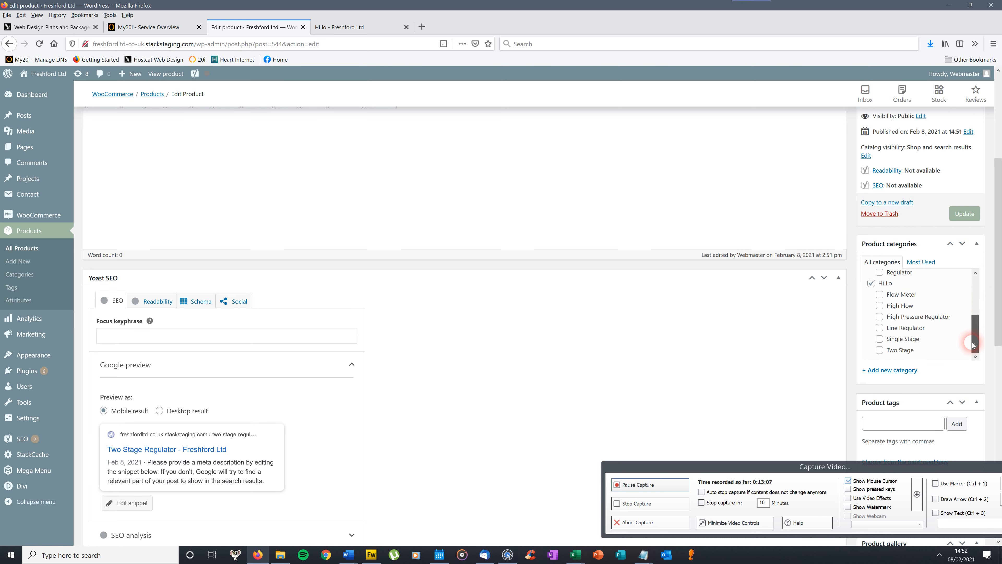
Start setting the product image, look through the Media Library, and choose to upload a file from the computer instead.
drag(999, 299, 999, 395)
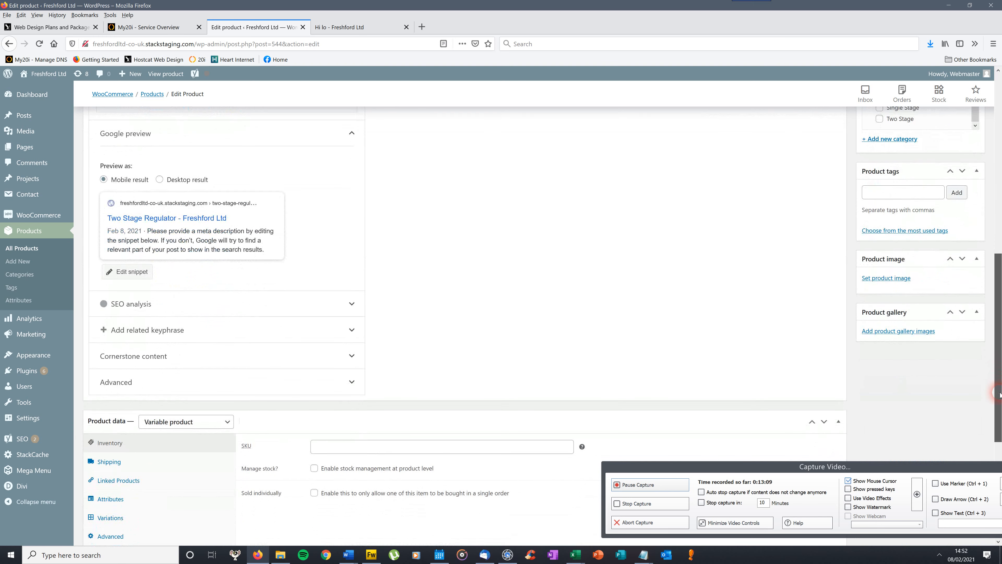
click(892, 281)
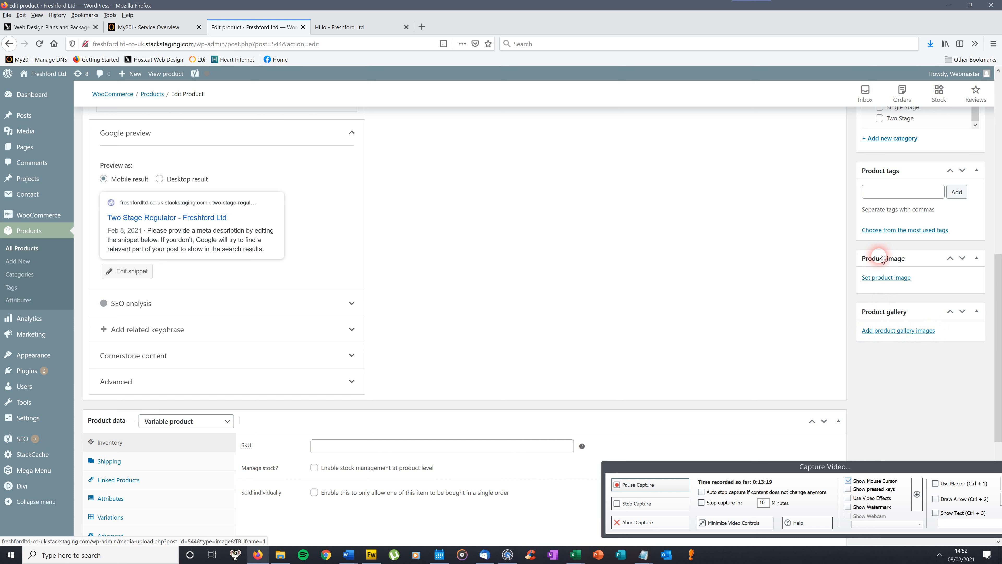
click(885, 278)
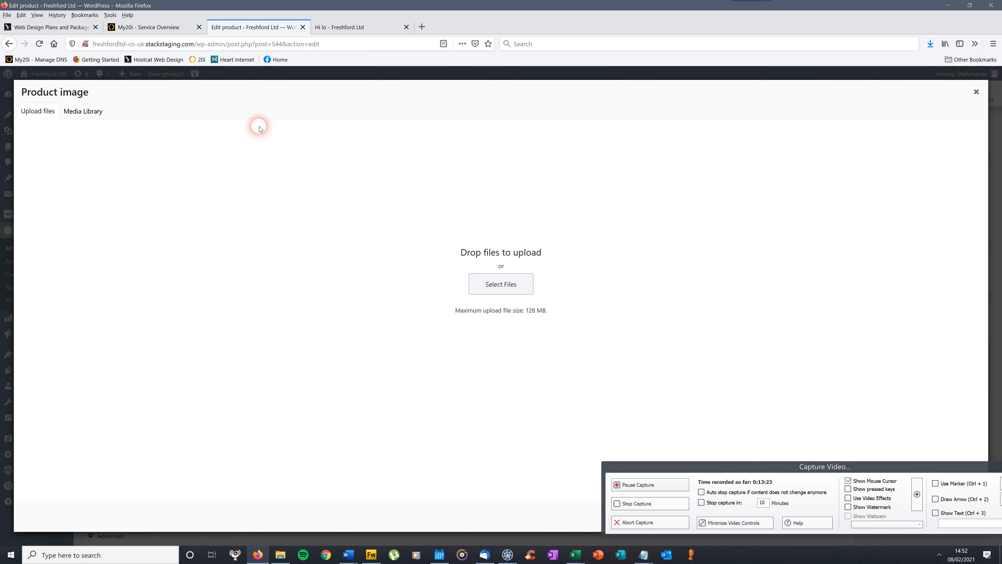
click(74, 111)
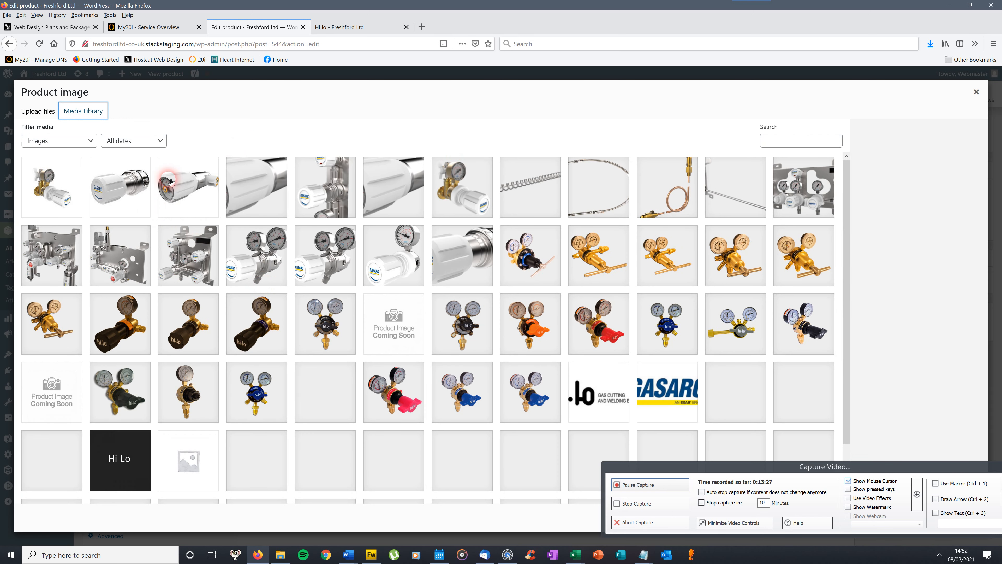
click(37, 113)
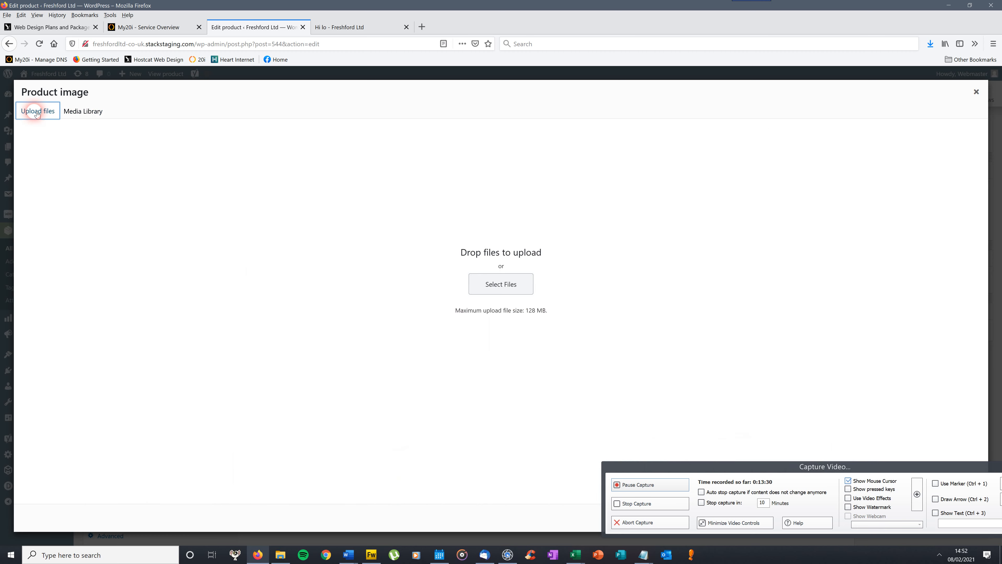
click(501, 284)
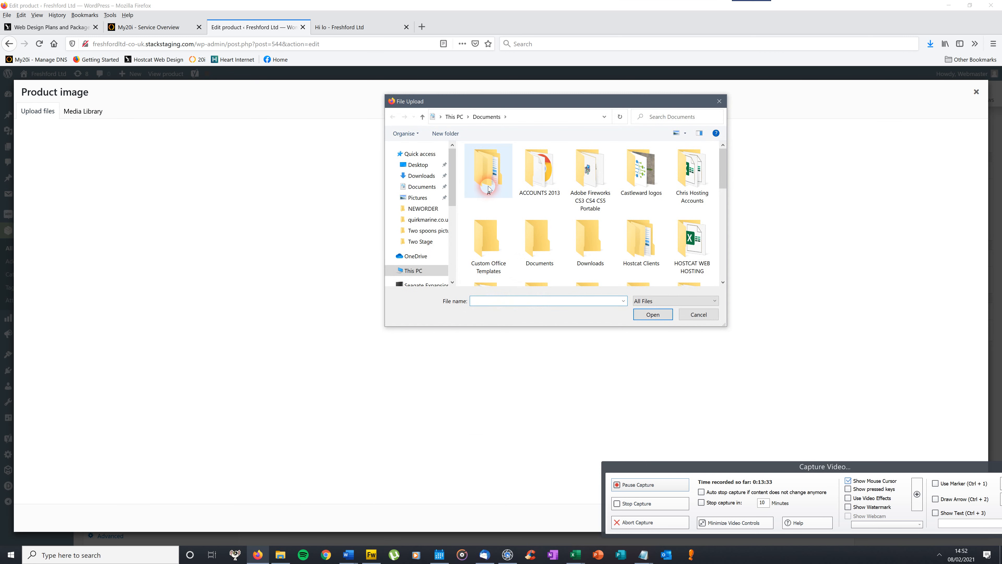
Upload all eight regulator images from the Two Stage folder in Downloads > Freshford 2021(1) > Freshford 2021.
click(427, 178)
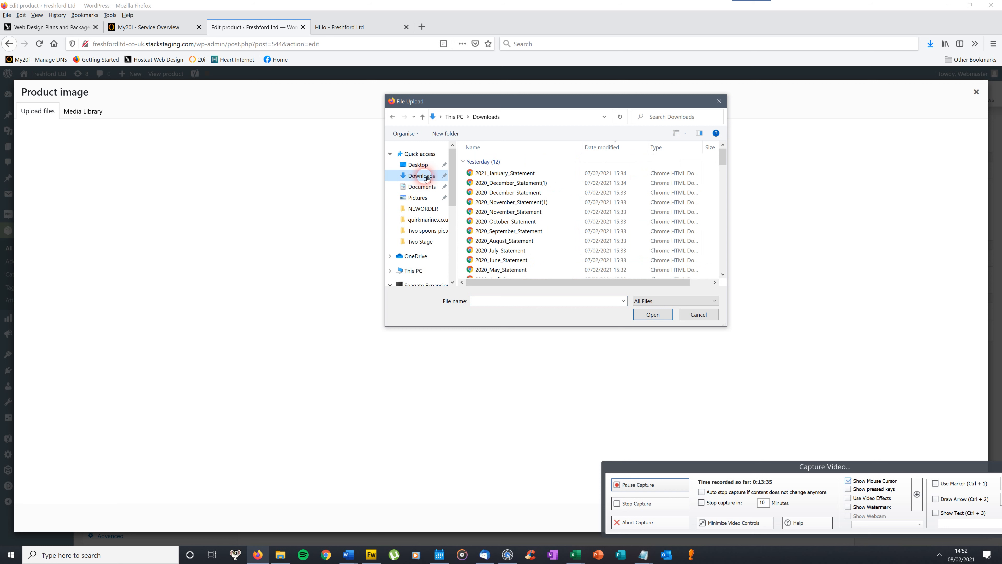
drag(725, 158, 720, 198)
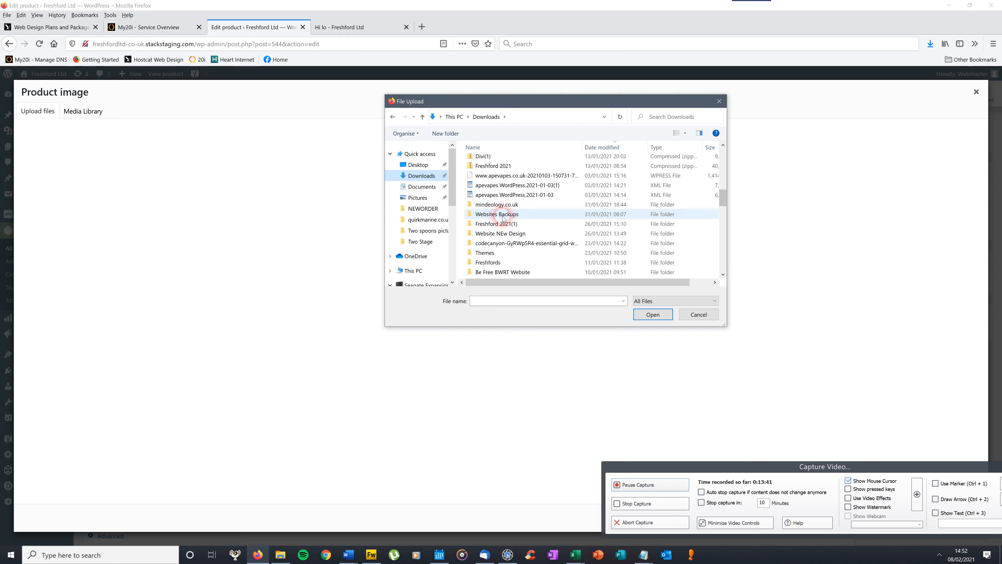
double_click(480, 224)
double_click(505, 171)
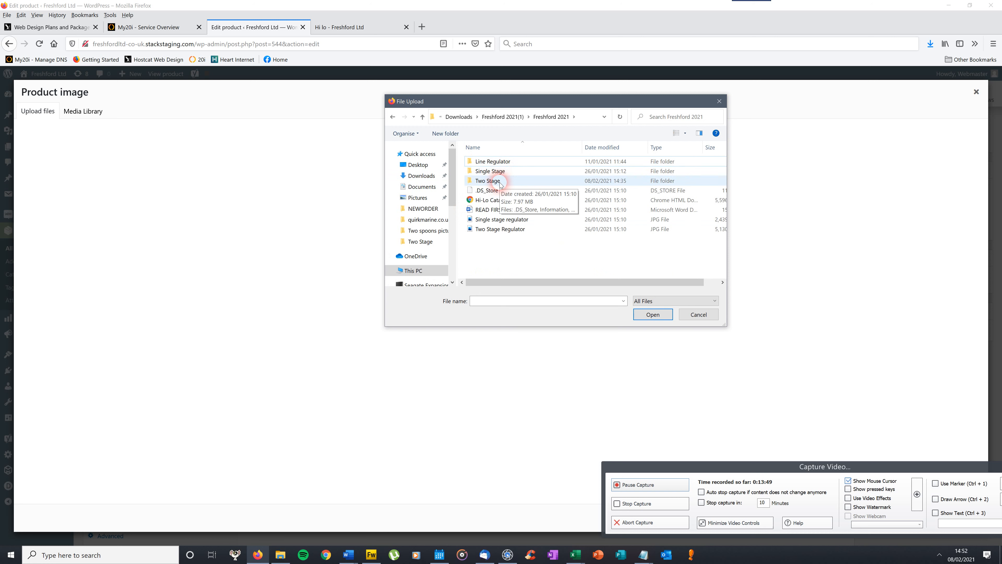
click(350, 554)
click(412, 525)
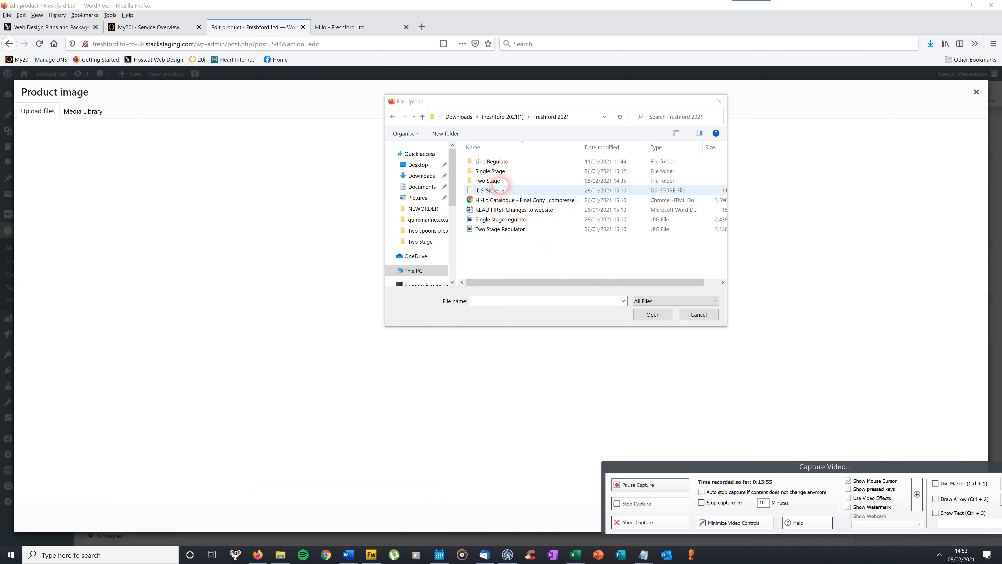
double_click(488, 181)
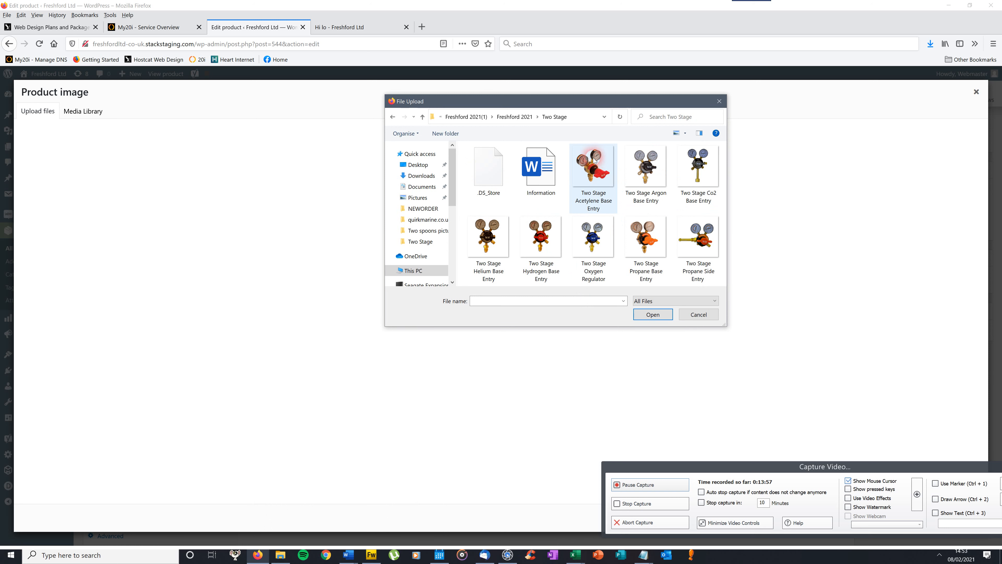
click(601, 176)
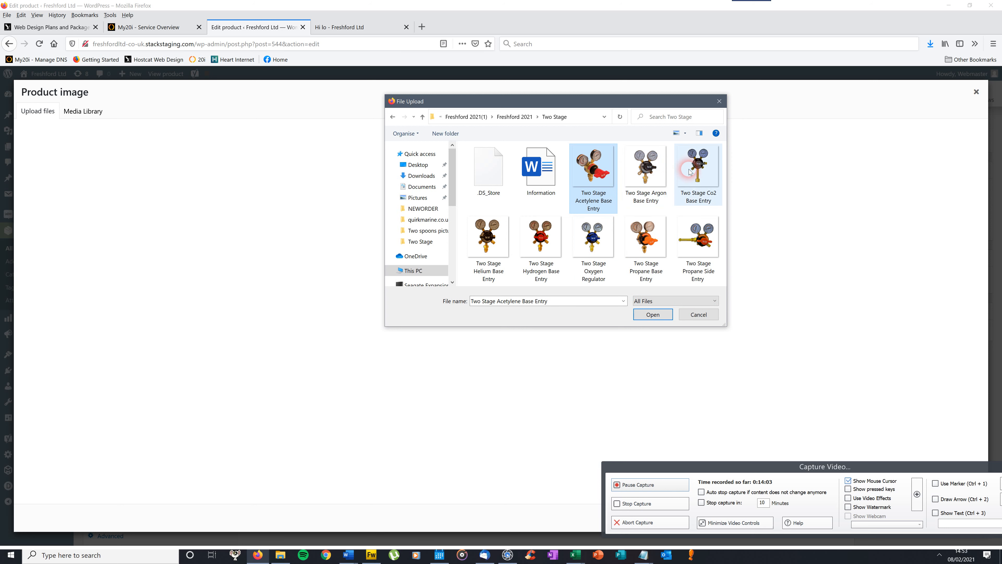
shift+click(694, 247)
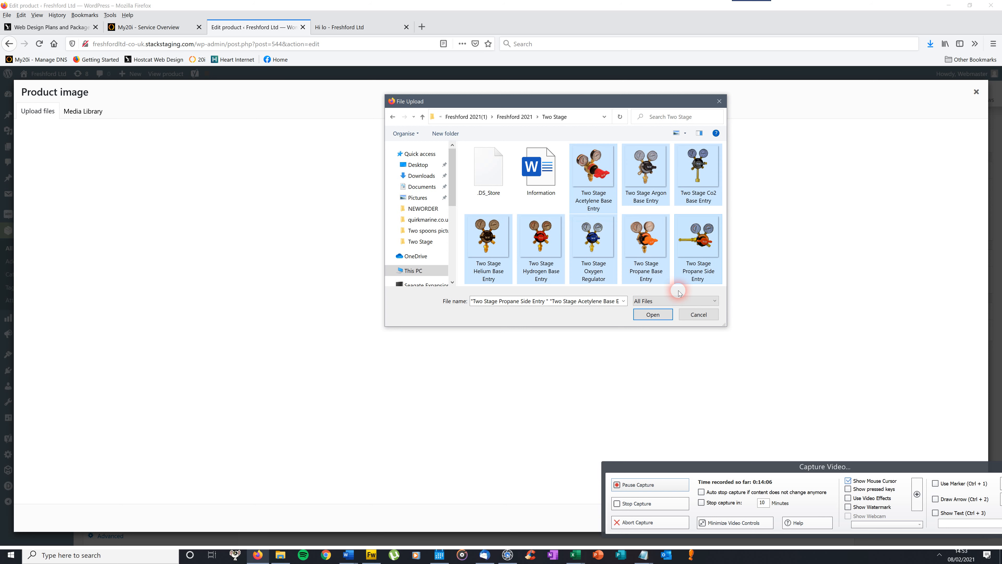
click(651, 314)
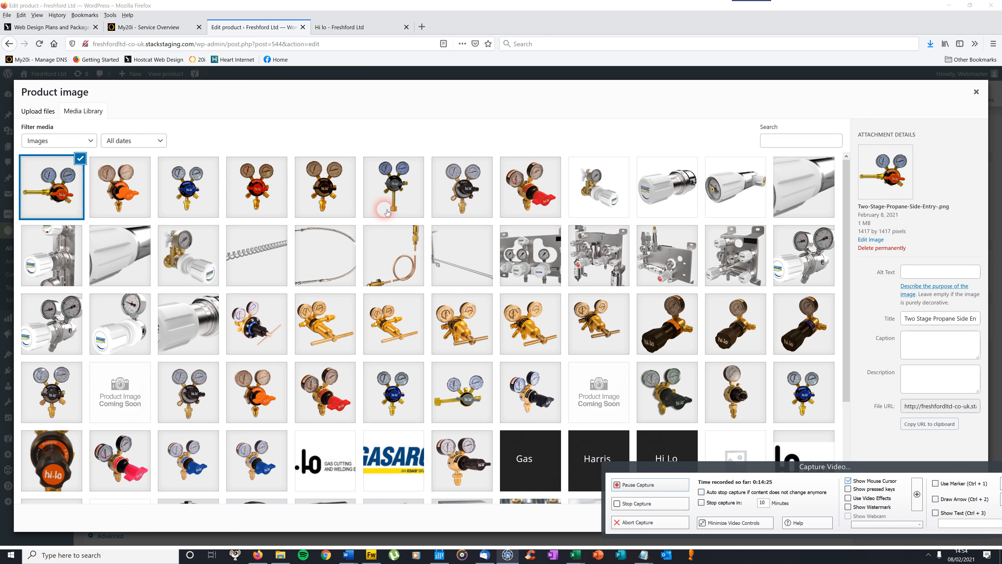
Set Two-Stage-Acetylene-Base-Entry.png as the product image.
click(525, 182)
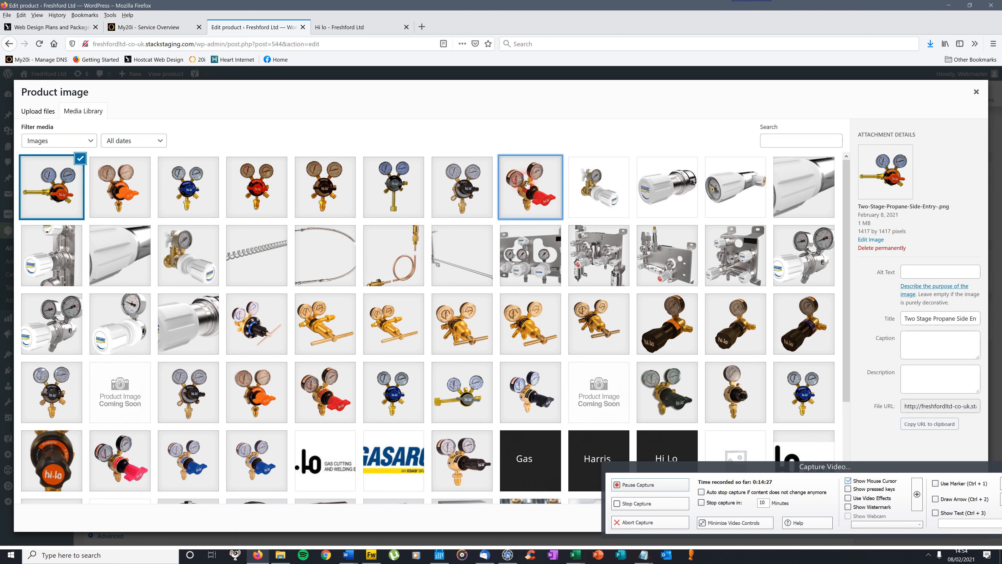
drag(870, 466, 600, 436)
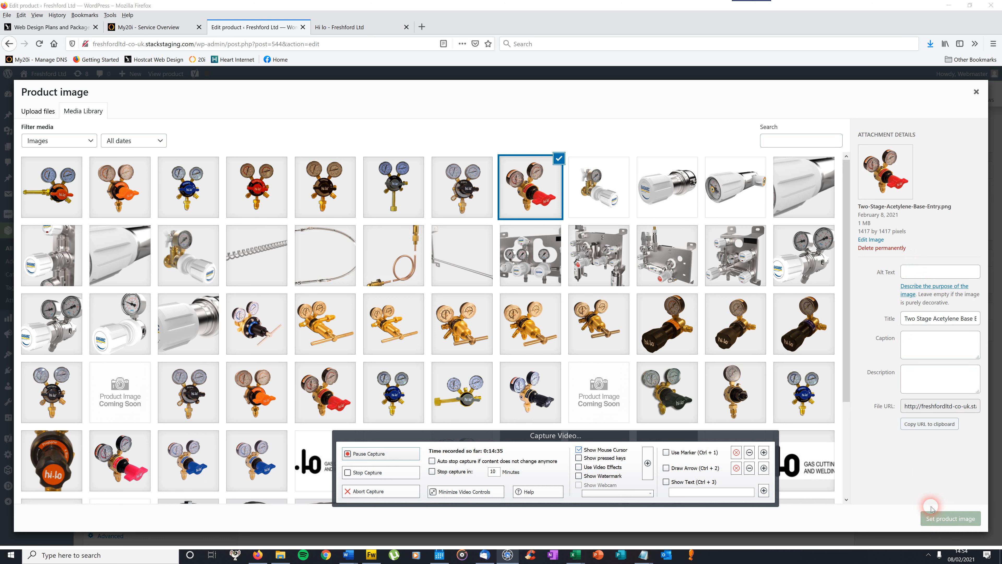
click(953, 522)
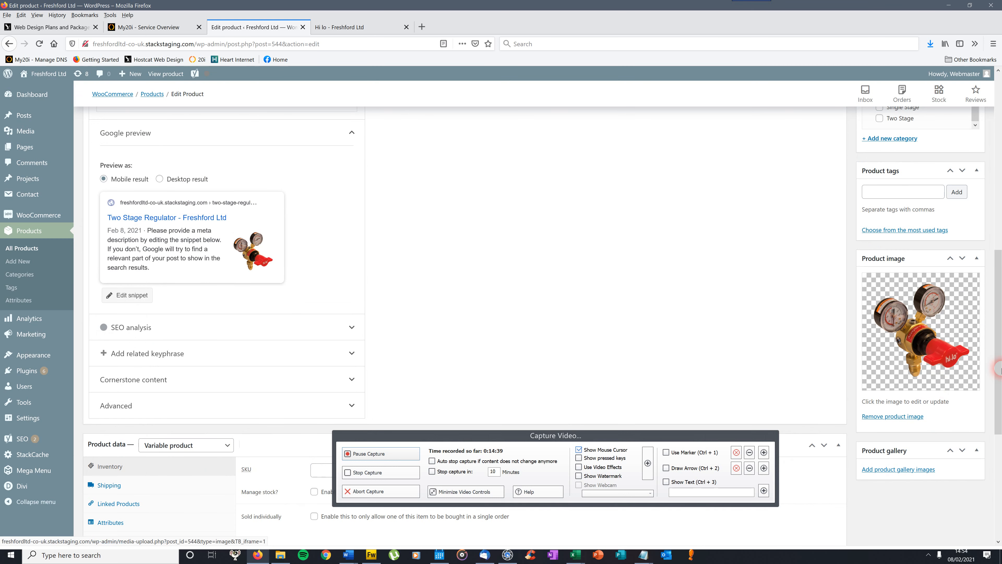
Show the product's variations and expand the first one, Acetylene, Side, 5/8 BSP RH, 10, ¼ MPT 6mm Pushfit.
drag(998, 345, 998, 413)
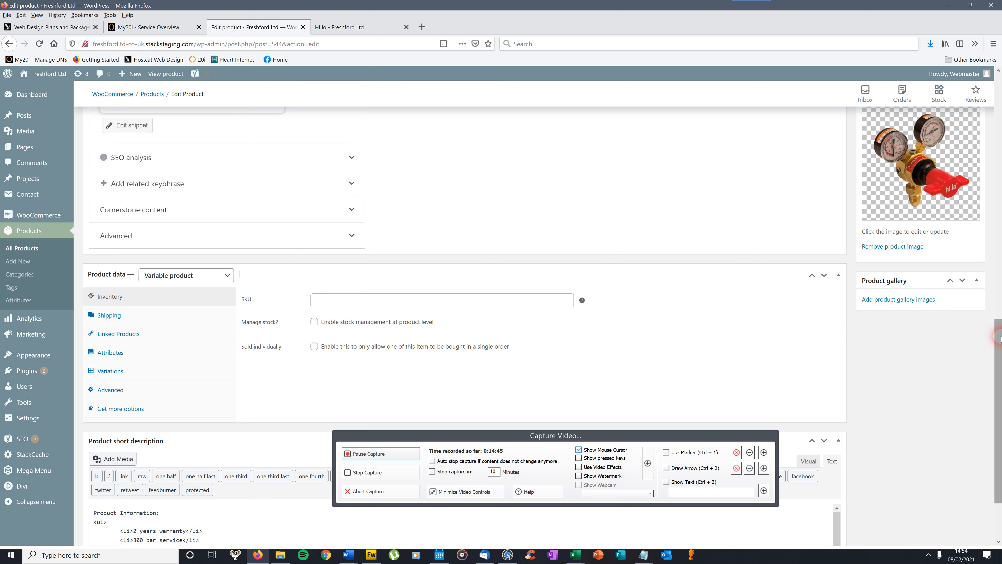
drag(998, 385, 998, 414)
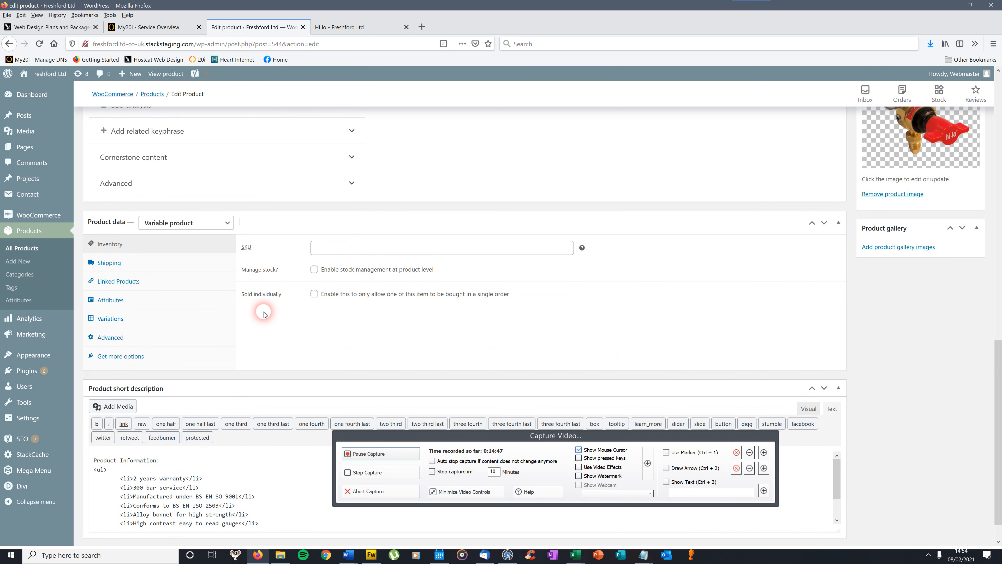
click(112, 318)
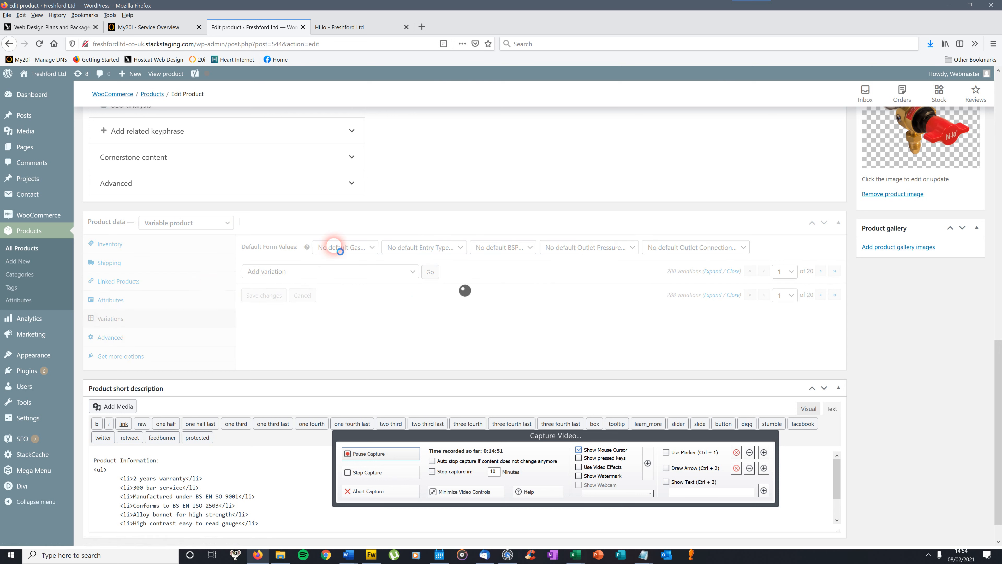
drag(998, 315, 998, 349)
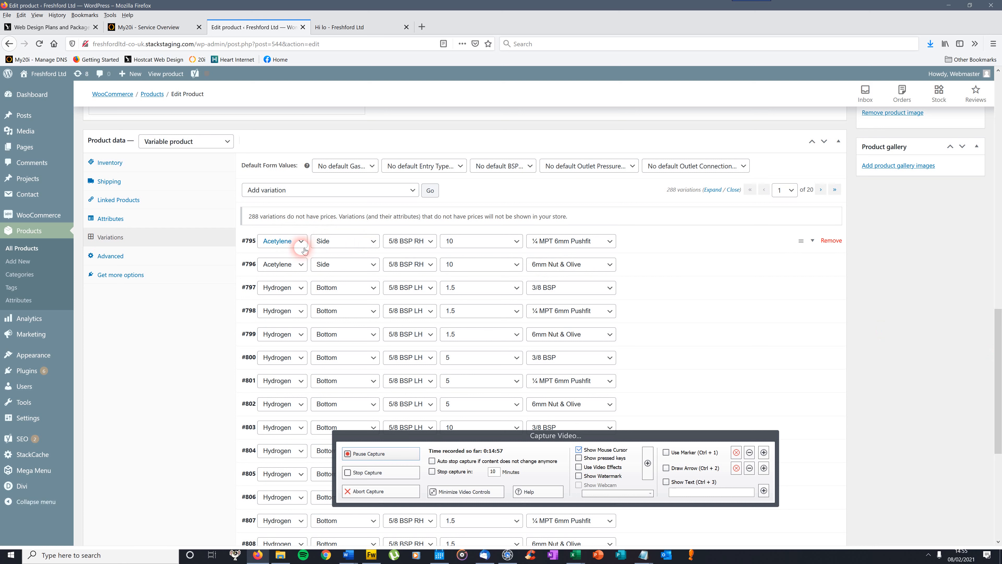
click(813, 241)
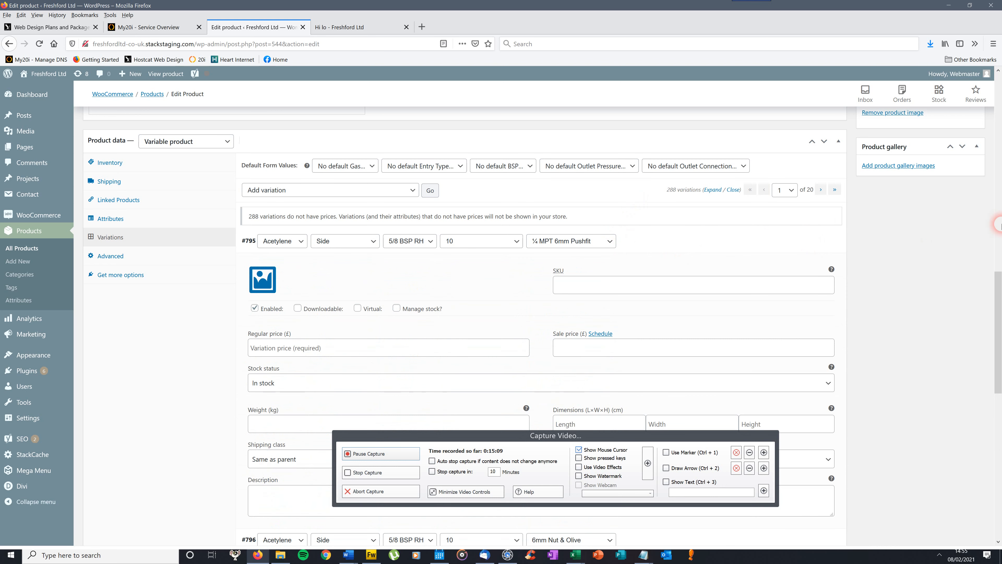
scroll(993, 272, down, 2)
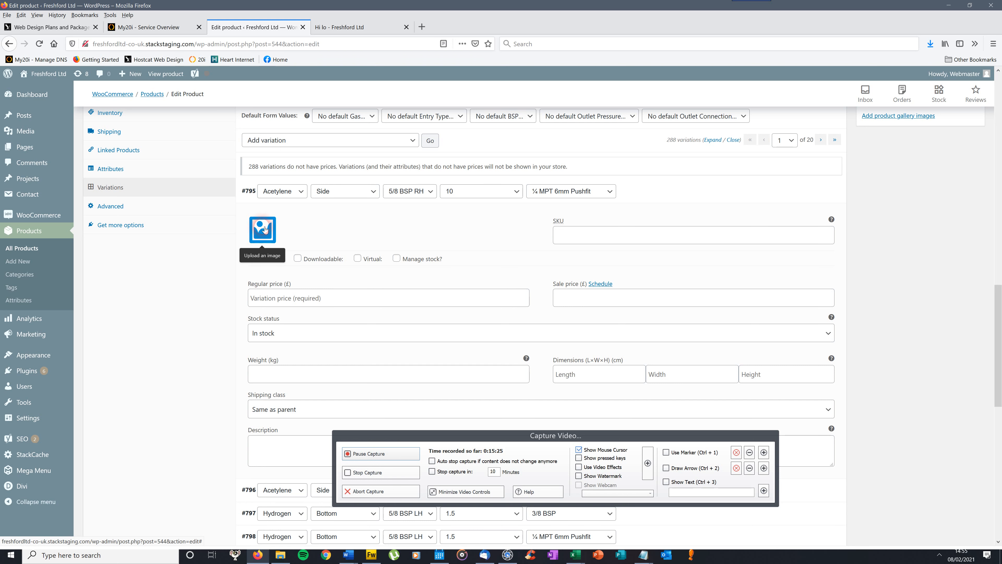
Start choosing an image for the expanded variation and compare the uploaded Two Stage images with the files in the Two Stage folder.
click(263, 236)
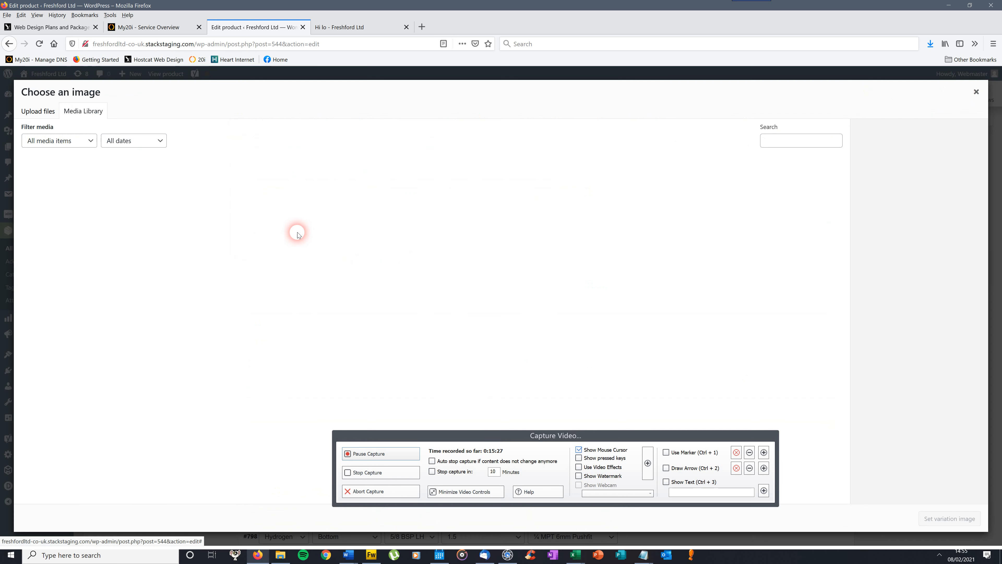
click(77, 114)
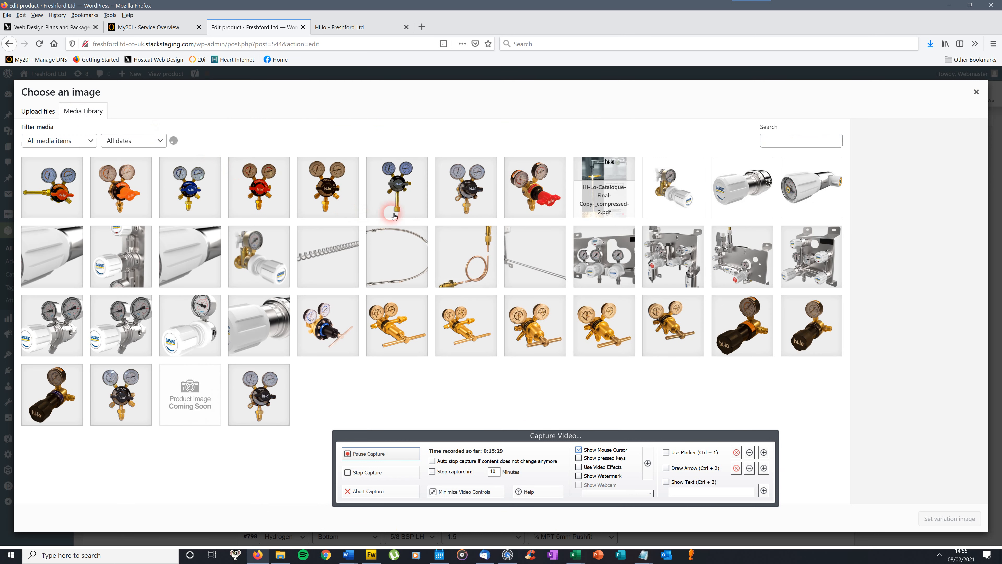
click(476, 198)
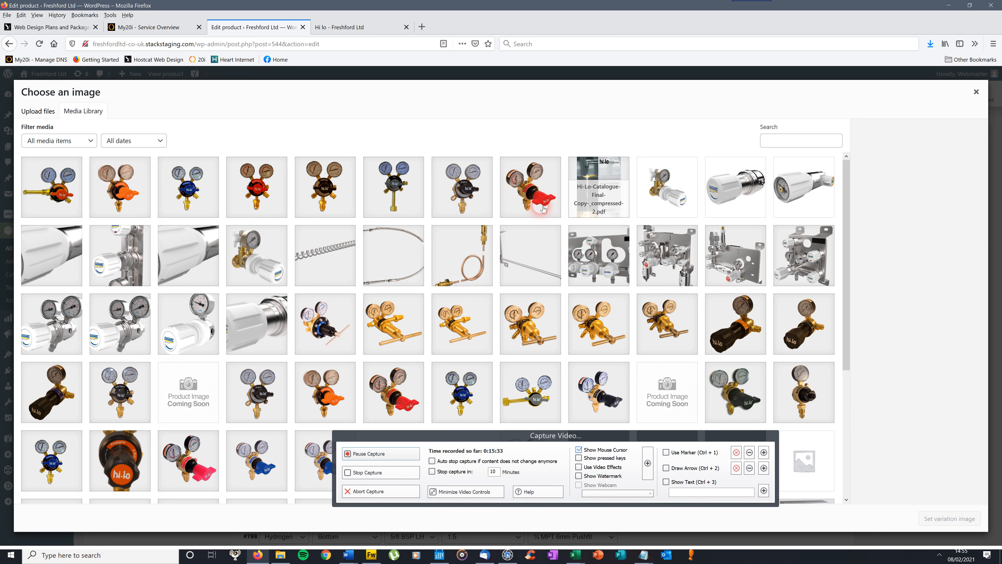
click(474, 192)
click(400, 188)
click(326, 186)
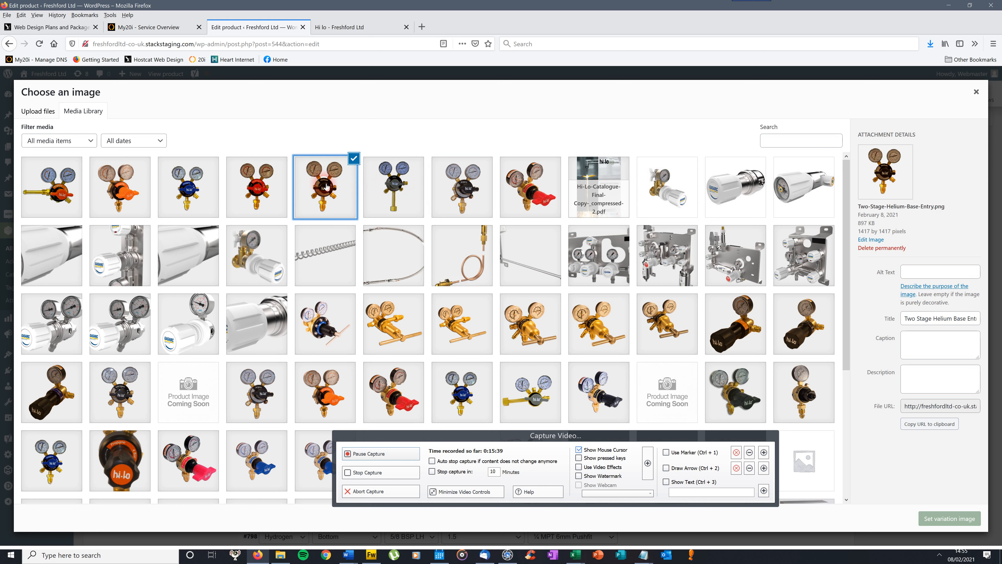
click(254, 186)
click(170, 186)
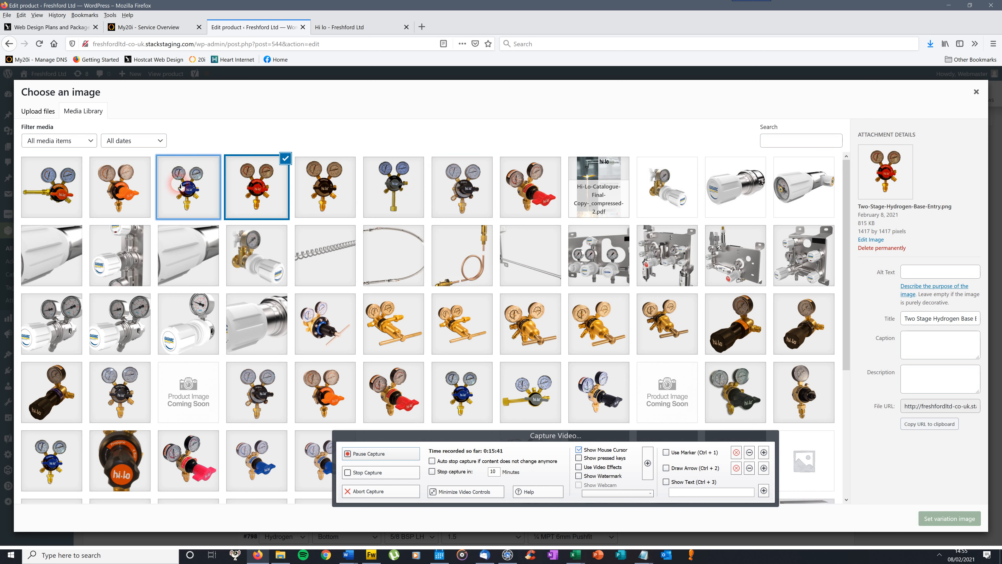
click(127, 182)
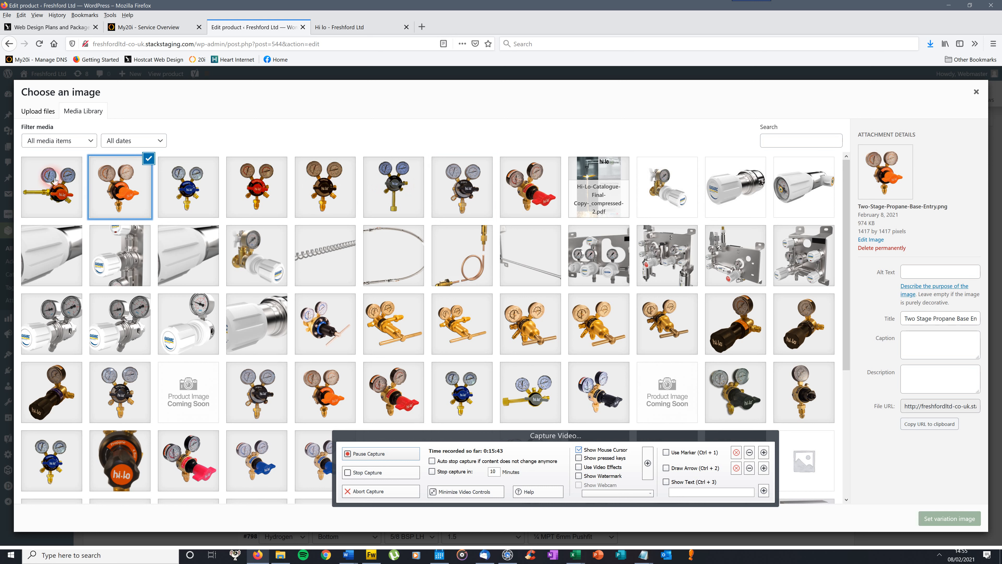
click(41, 181)
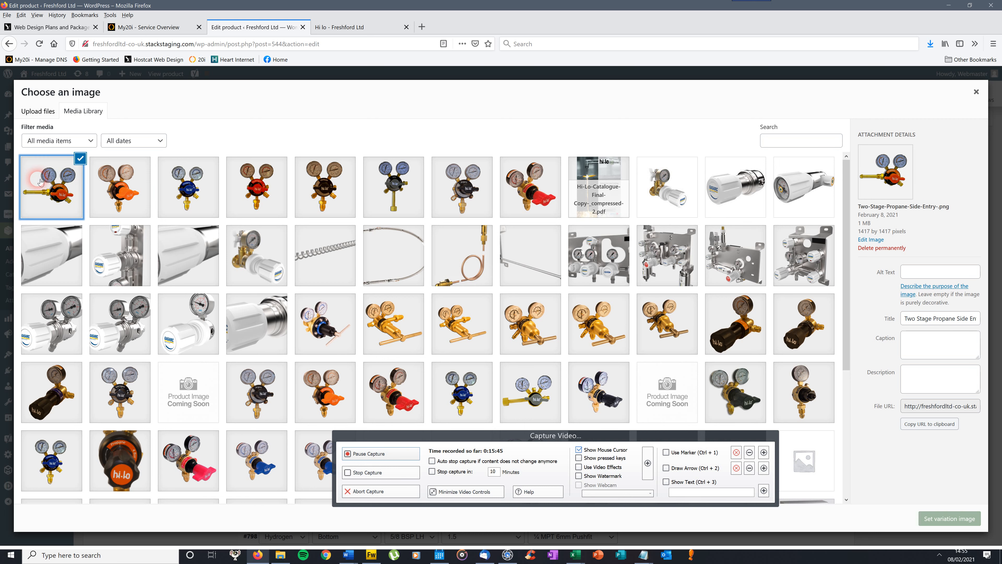
click(279, 555)
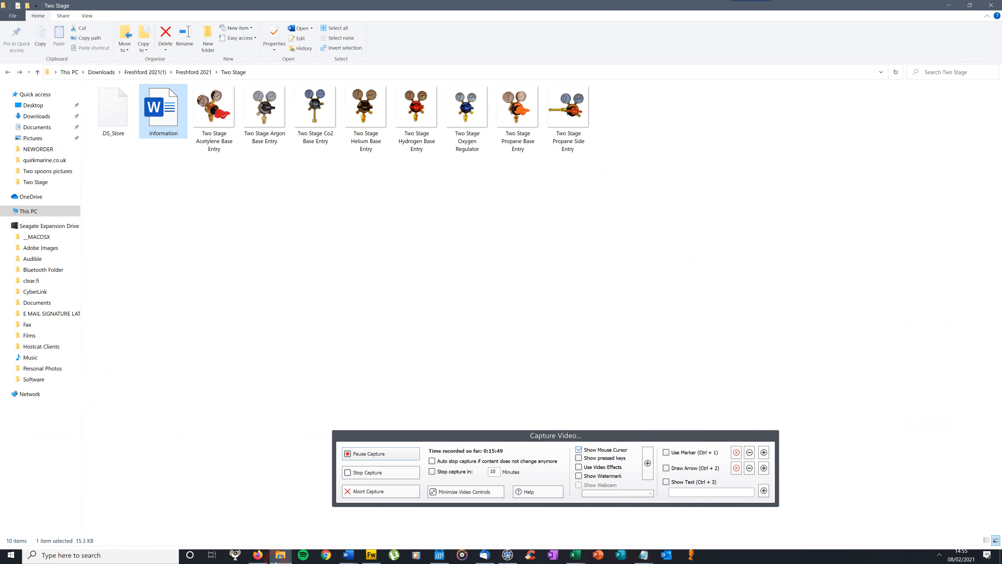
click(278, 556)
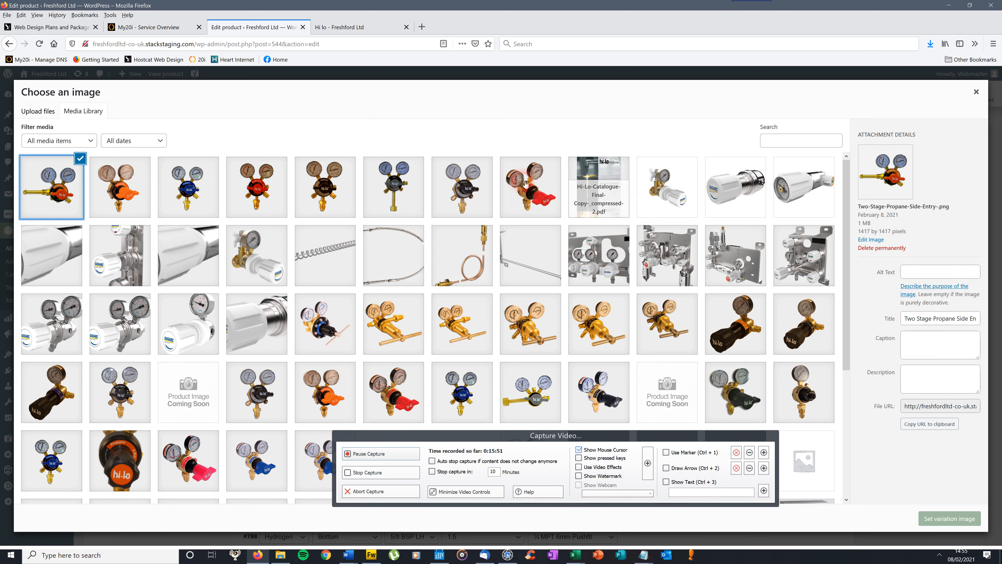
Set Two-Stage-Acetylene-Base-Entry.png as the image of the expanded Acetylene variation.
click(536, 193)
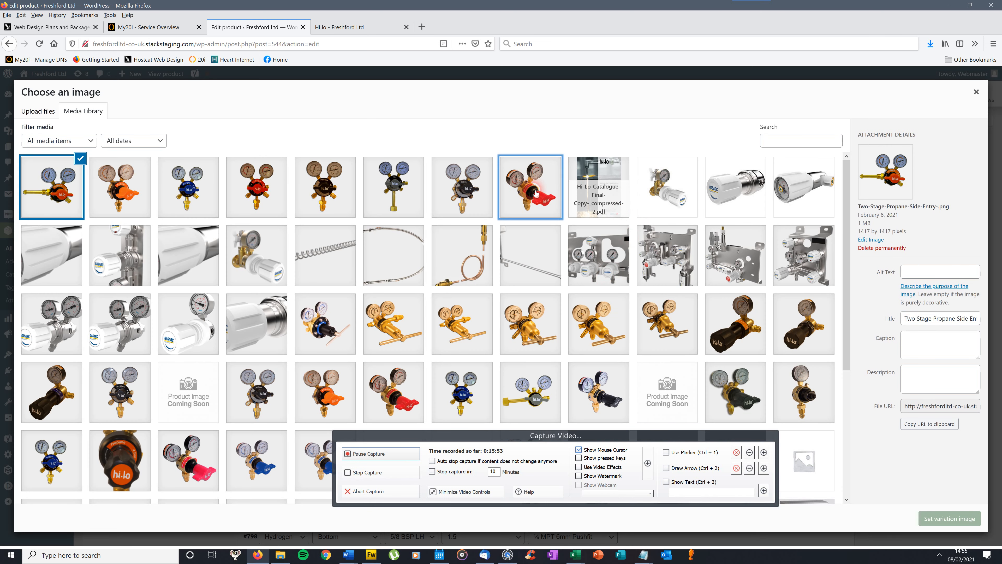
click(938, 269)
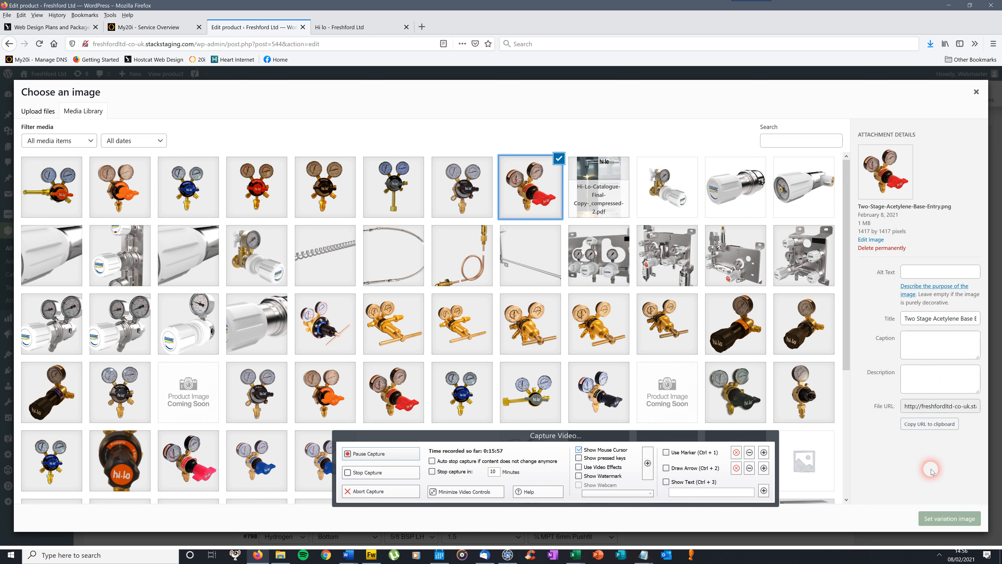
click(940, 520)
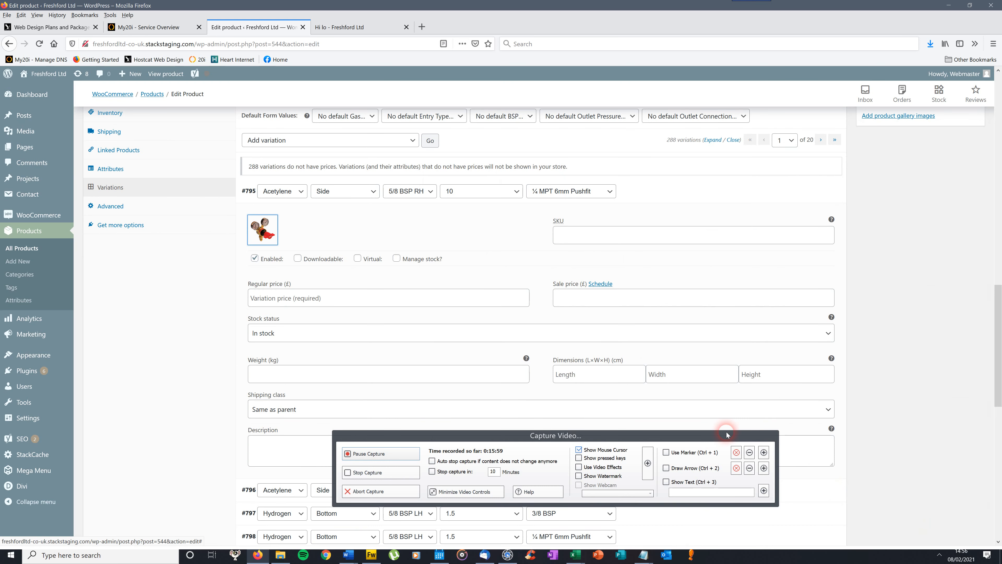
Look through the product's listed variations and check the available regulator images in the Two Stage folder.
drag(1000, 320, 995, 405)
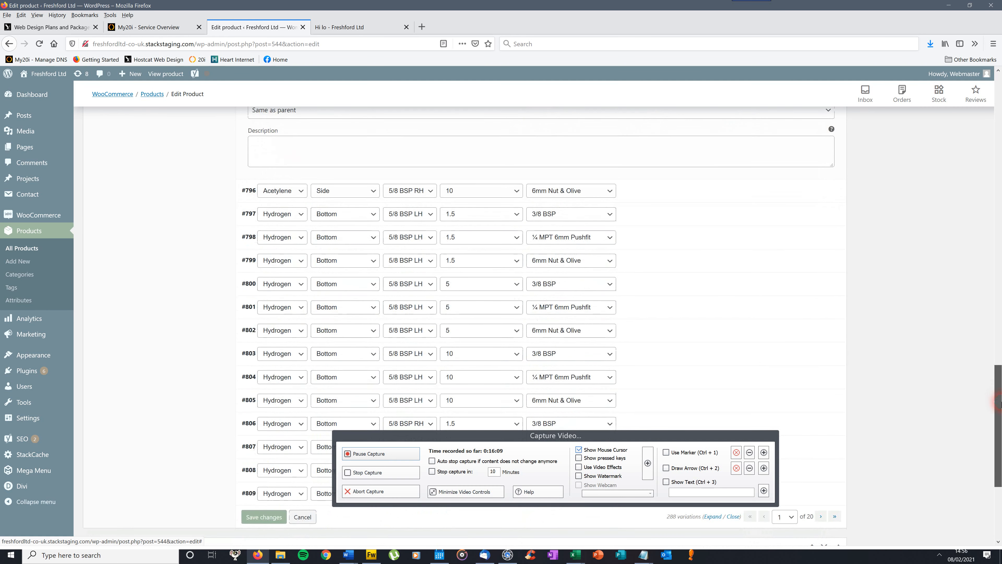
click(280, 554)
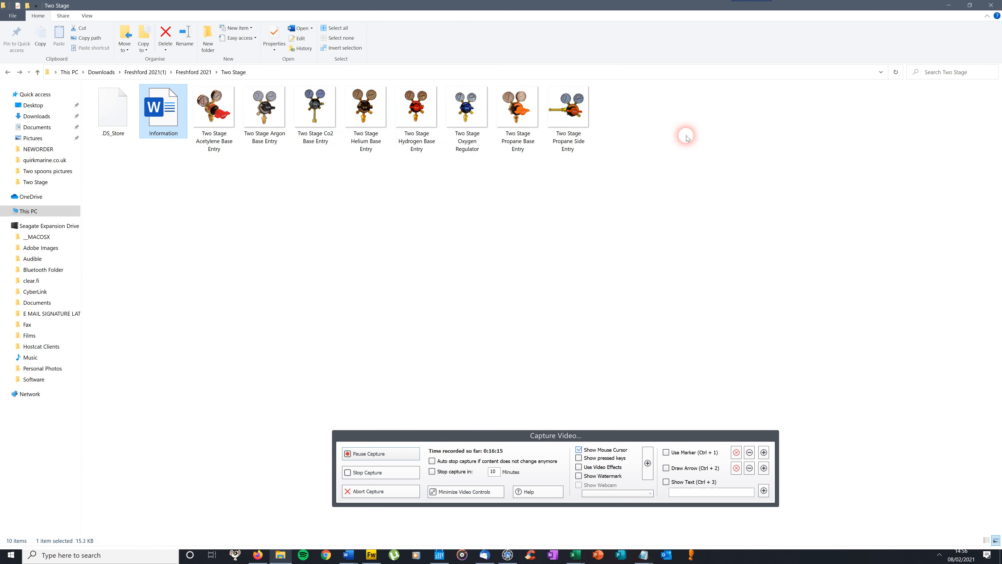
click(949, 5)
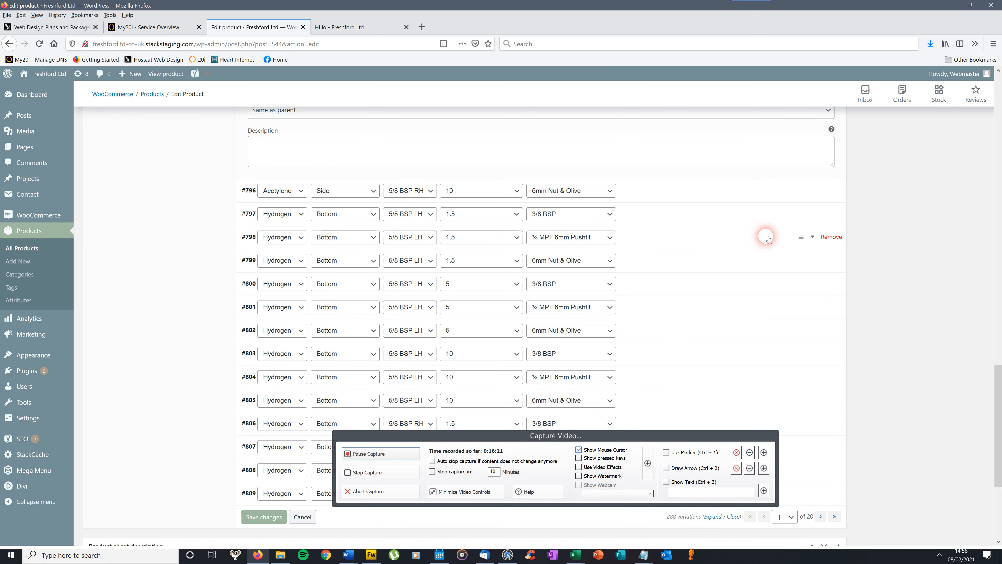
Replace the product image with the blue Two Stage Oxygen Regulator image from the media library.
drag(999, 416, 1000, 257)
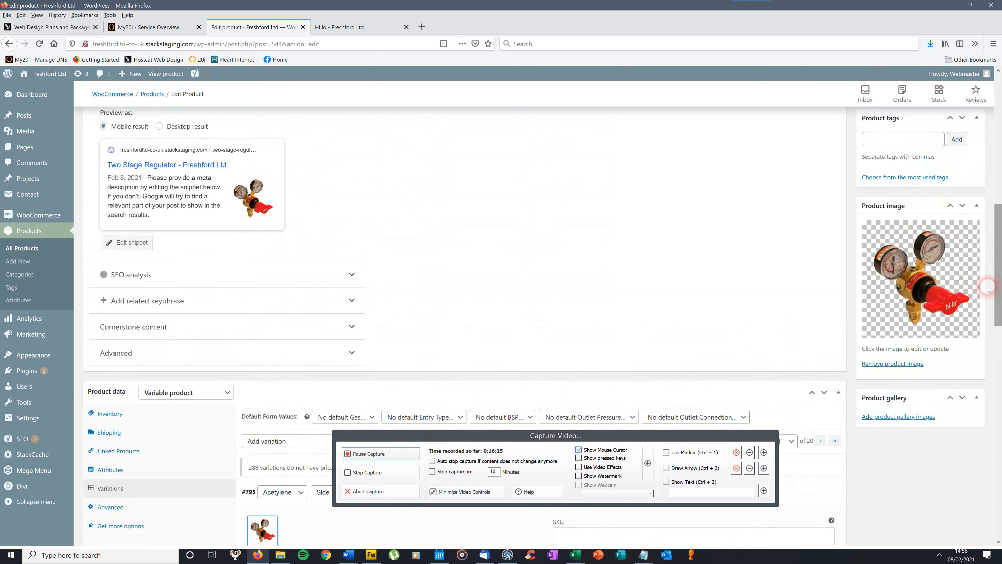
click(901, 364)
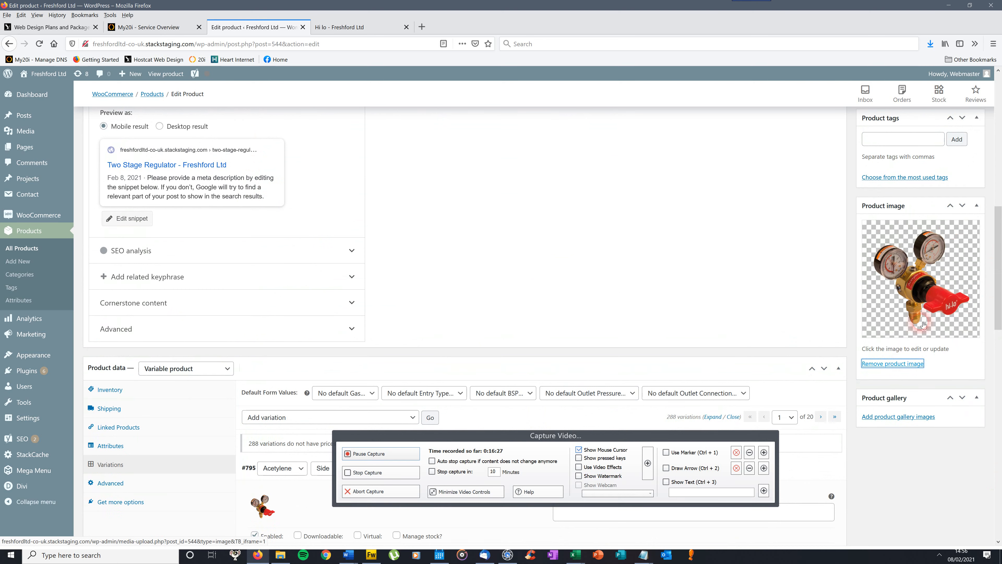
click(888, 225)
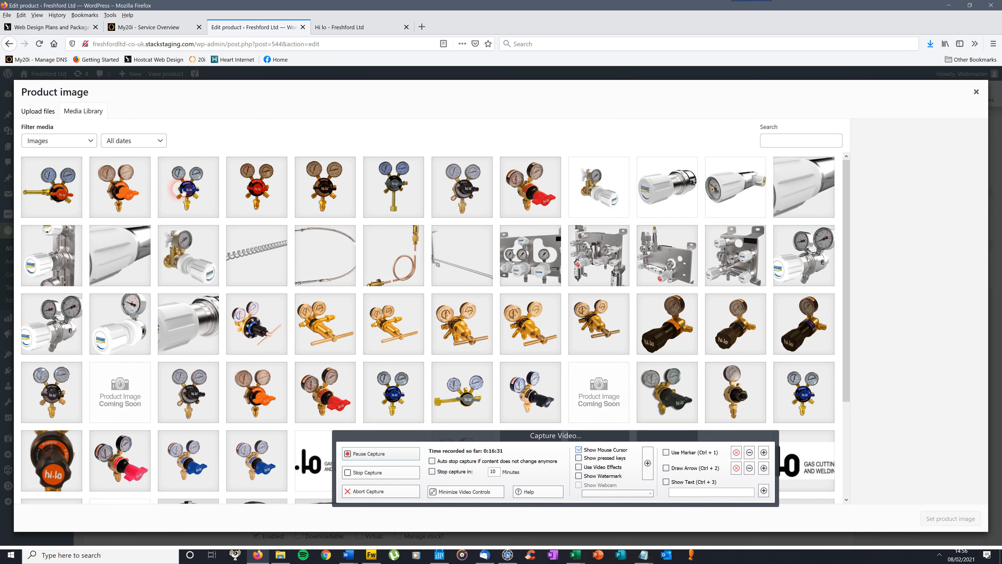
click(191, 194)
click(936, 521)
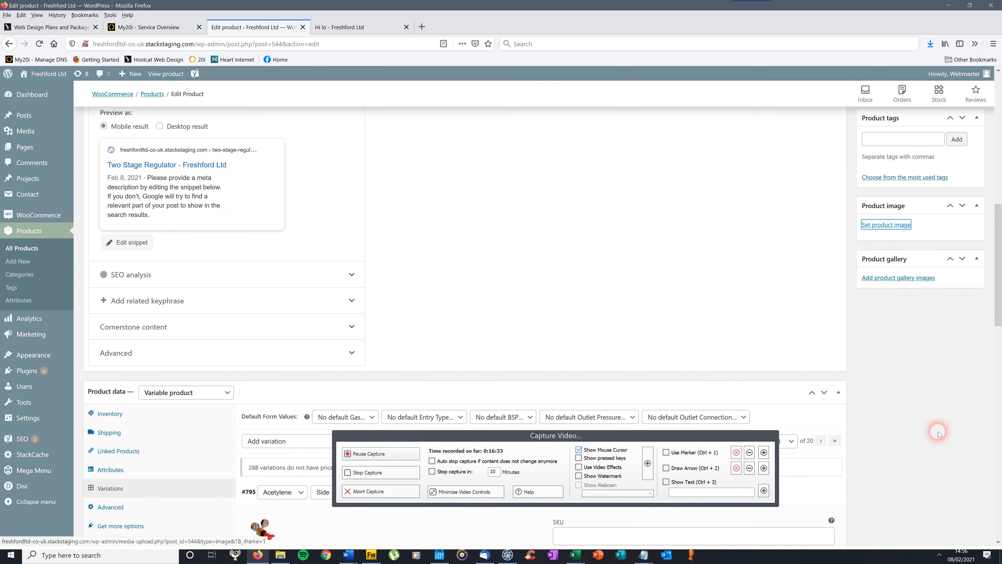
Save the variation changes and update the Two Stage Regulator product.
drag(998, 239, 995, 293)
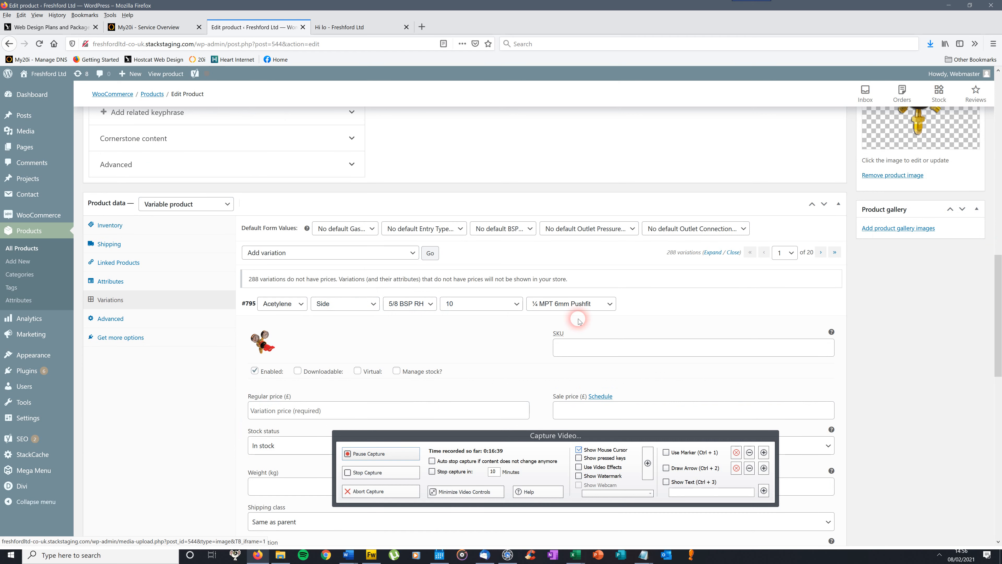
drag(999, 335, 1000, 154)
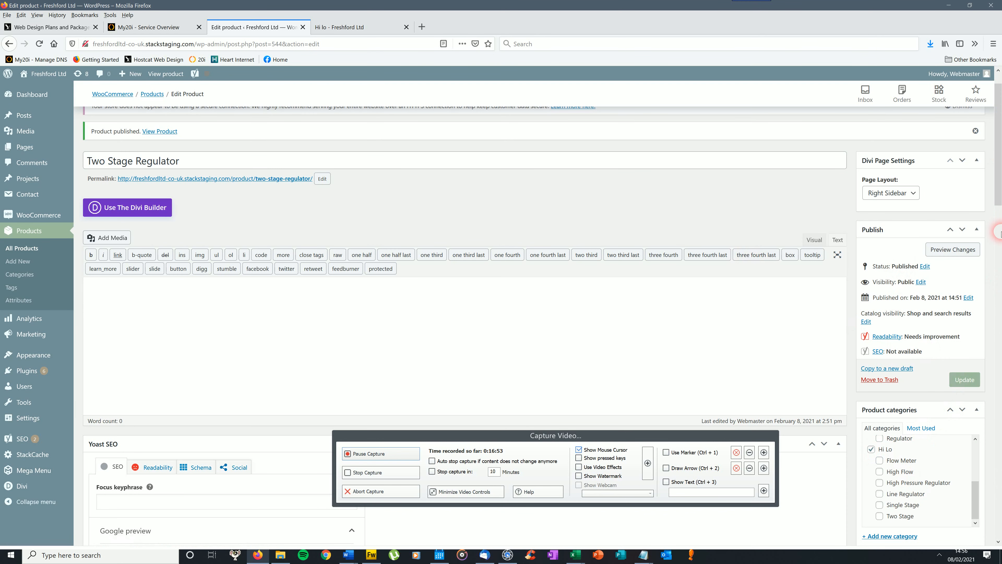
drag(1000, 146, 992, 455)
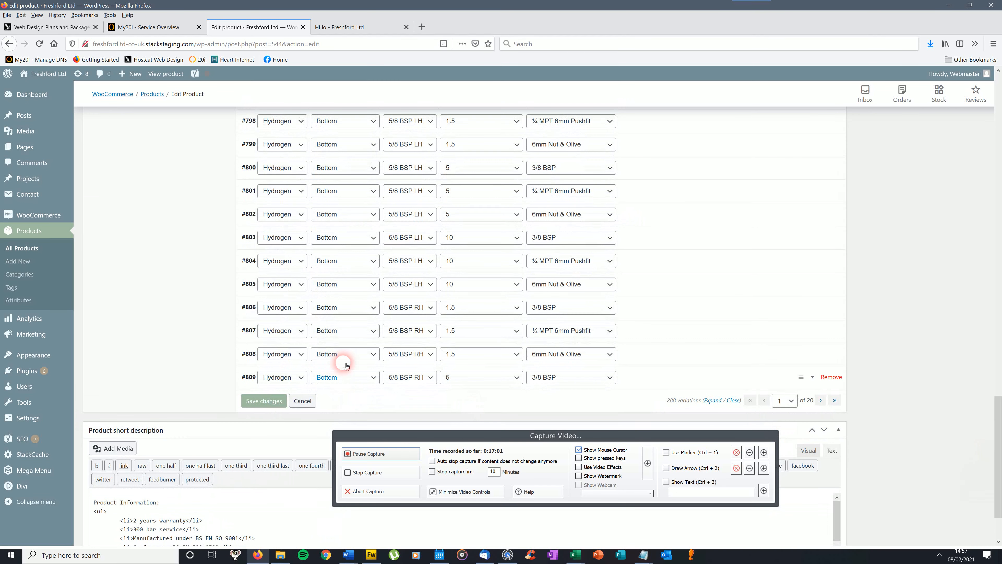
click(264, 401)
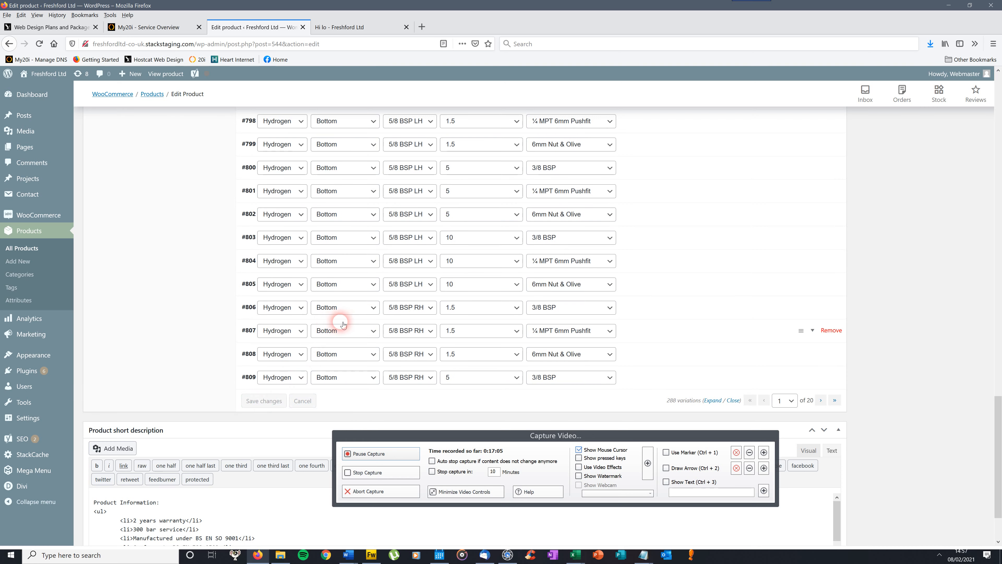
scroll(343, 324, down, 2)
drag(1001, 421, 998, 123)
click(965, 355)
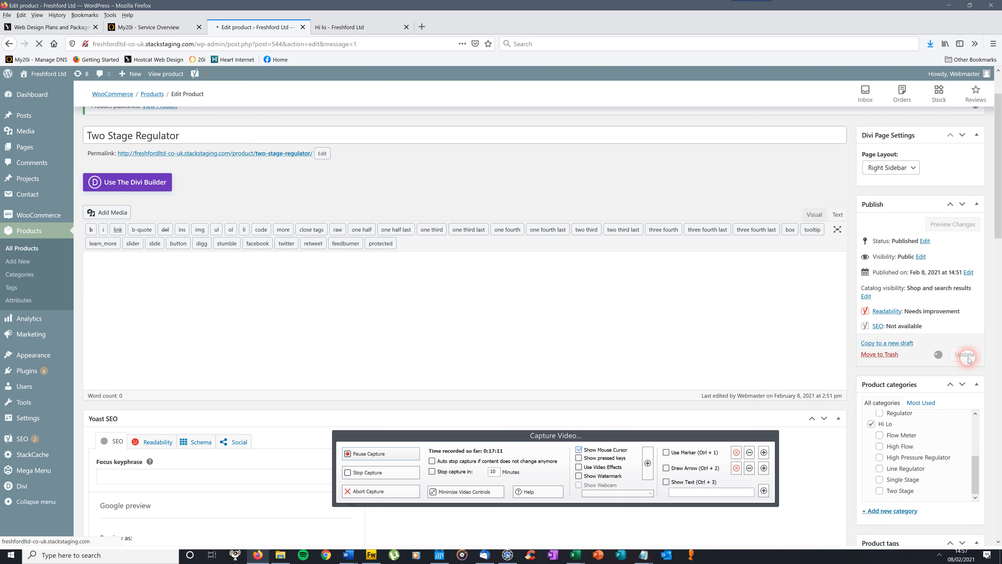
Reload the live Hi lo page and open the Two Stage Regulator product from its listing.
click(364, 28)
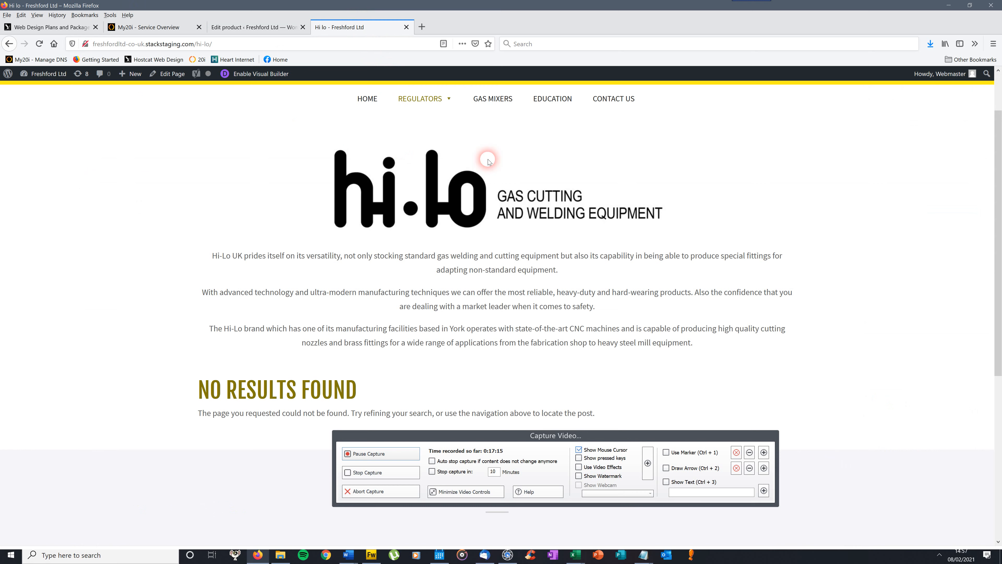
scroll(971, 284, down, 3)
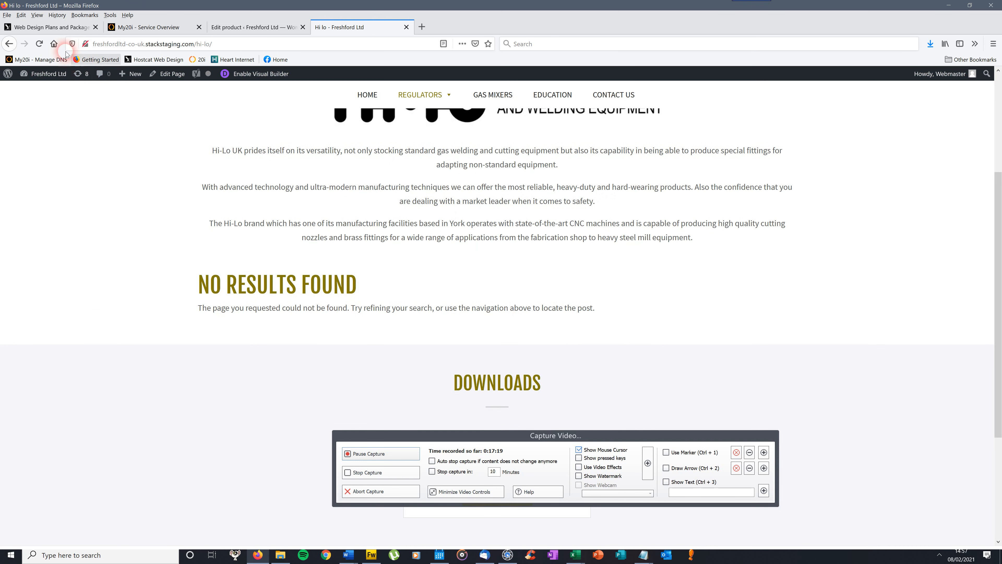
click(40, 43)
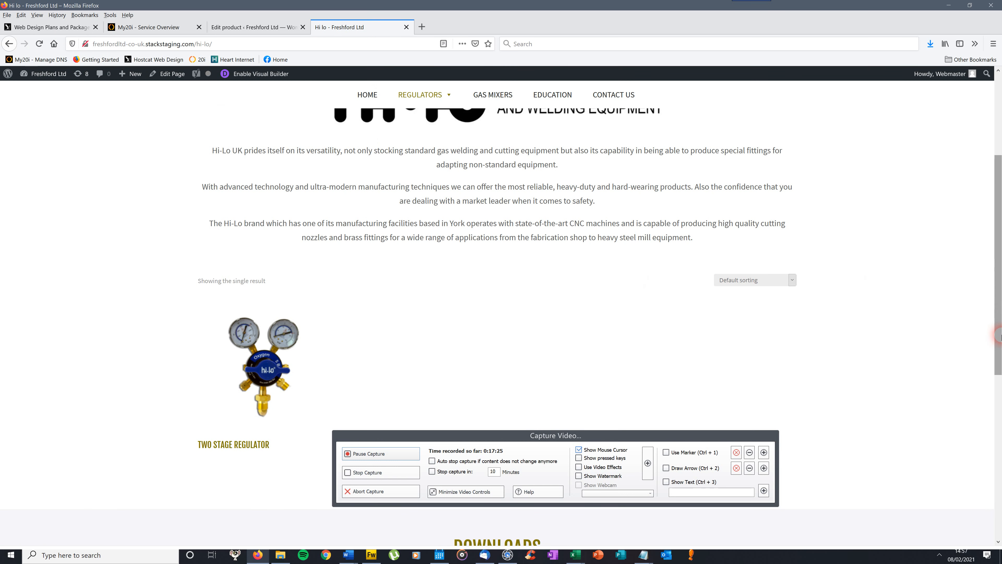
scroll(355, 375, down, 2)
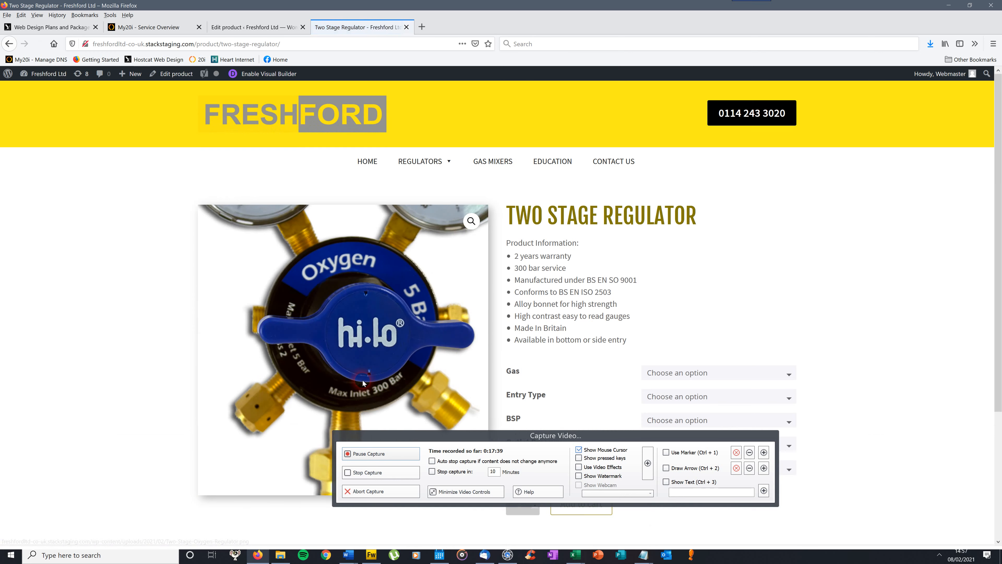
On the live product page, choose Acetylene as the gas and Side as the entry type.
scroll(988, 232, down, 3)
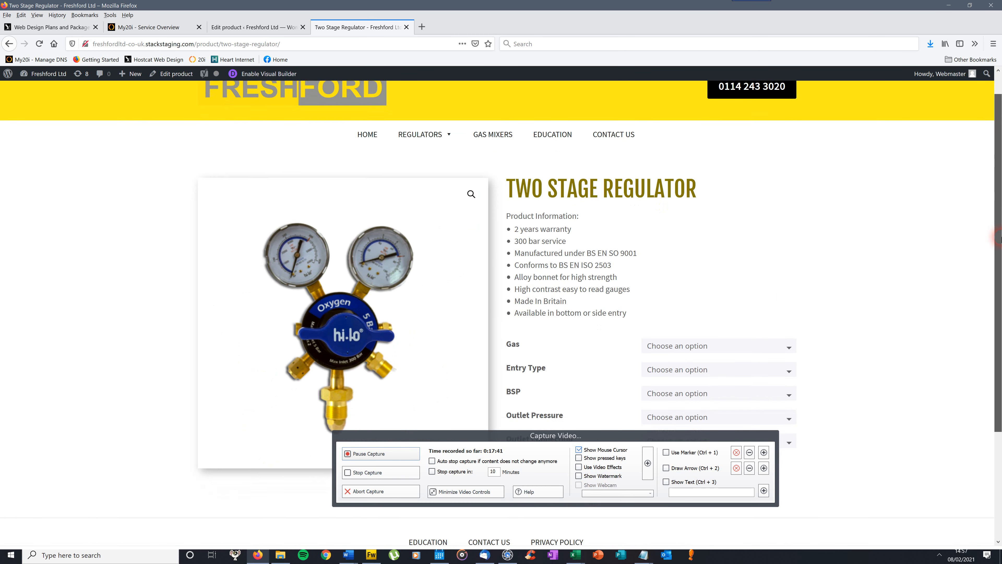
scroll(999, 299, up, 1)
scroll(999, 355, down, 3)
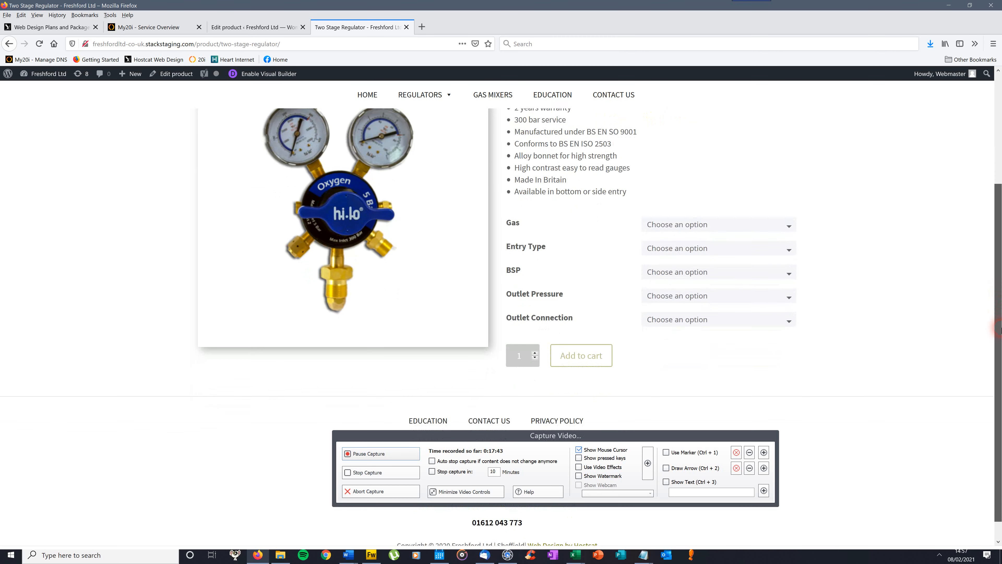
scroll(999, 377, up, 4)
scroll(999, 247, down, 1)
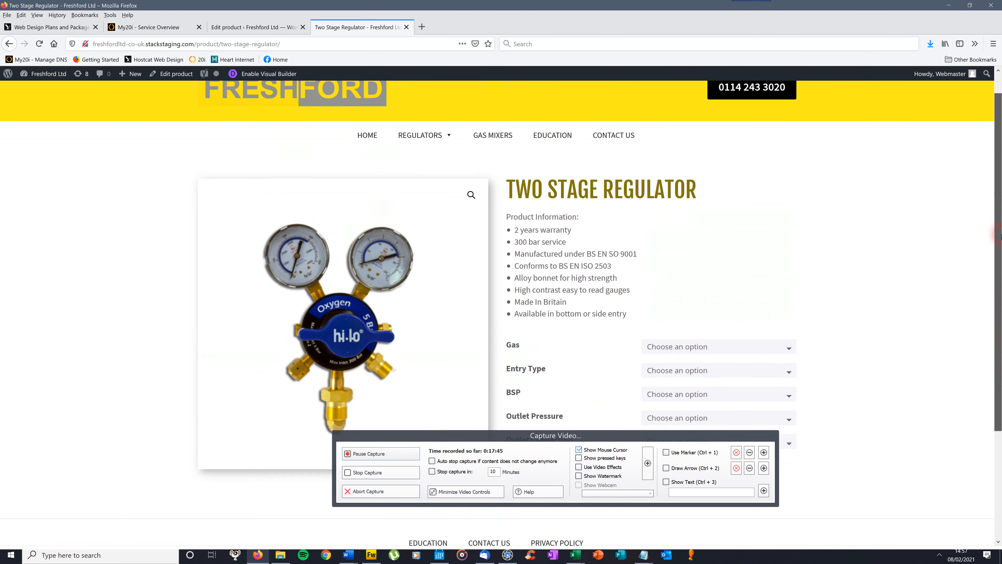
scroll(999, 247, down, 1)
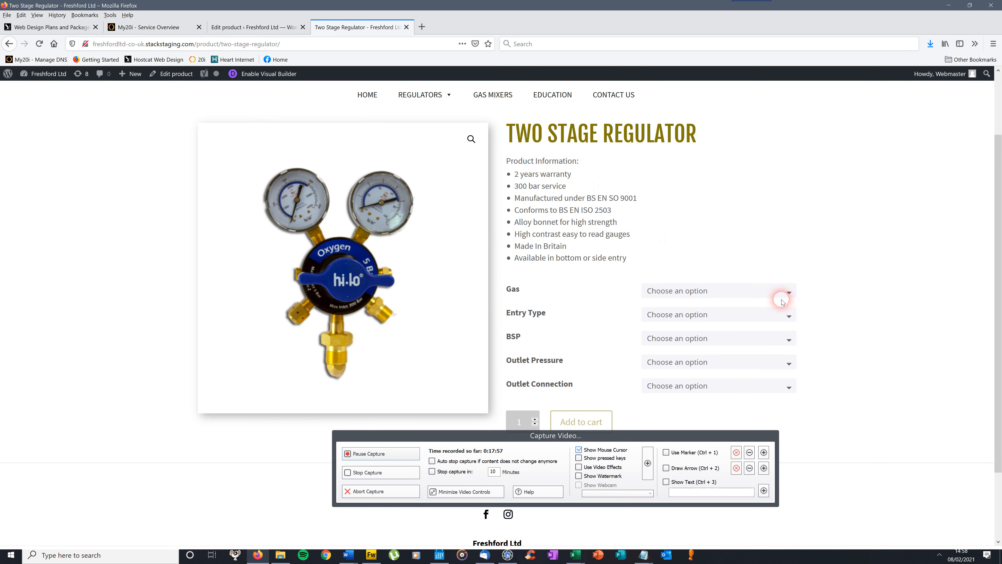
click(751, 294)
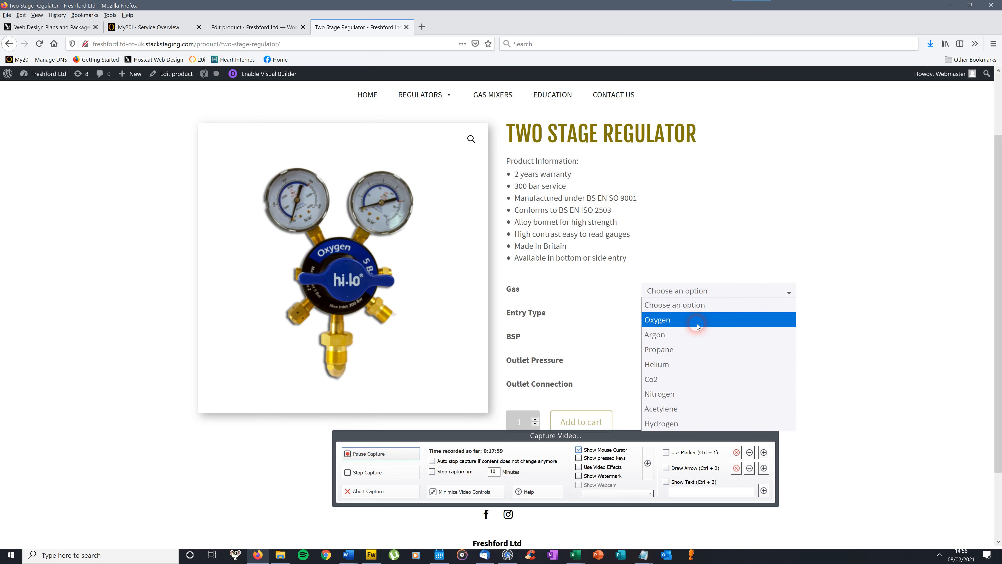
click(686, 413)
click(684, 316)
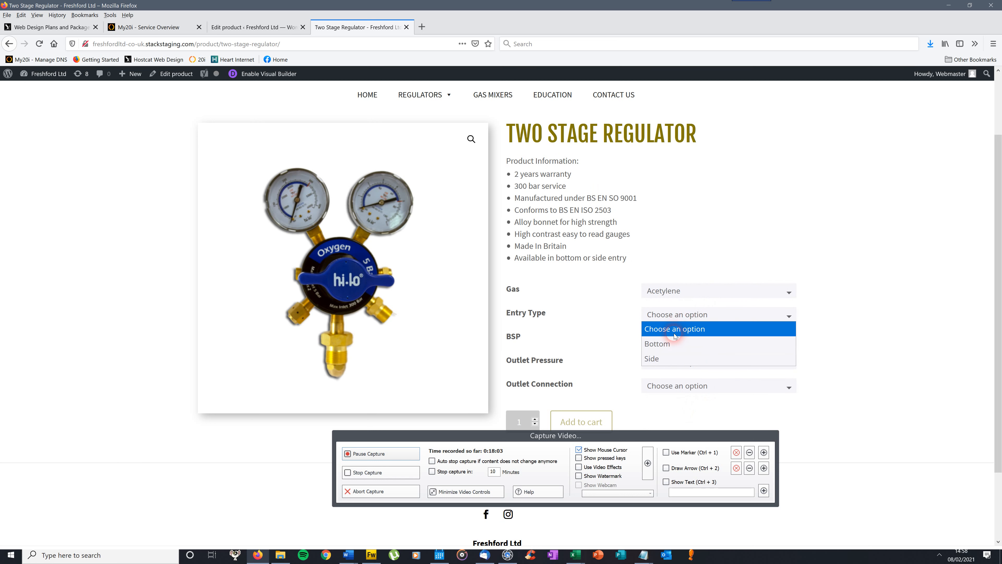
click(676, 358)
Complete the option combination with BSP 5/8 BSP RH, outlet pressure 1.5 and outlet connection ¼ MPT 6mm Pushfit.
click(678, 340)
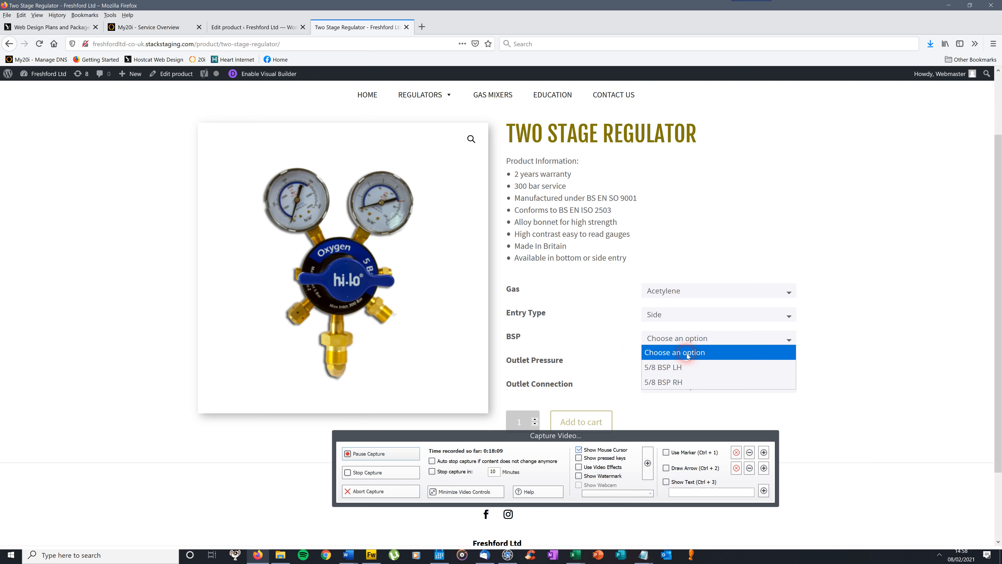
click(669, 382)
click(655, 362)
click(658, 395)
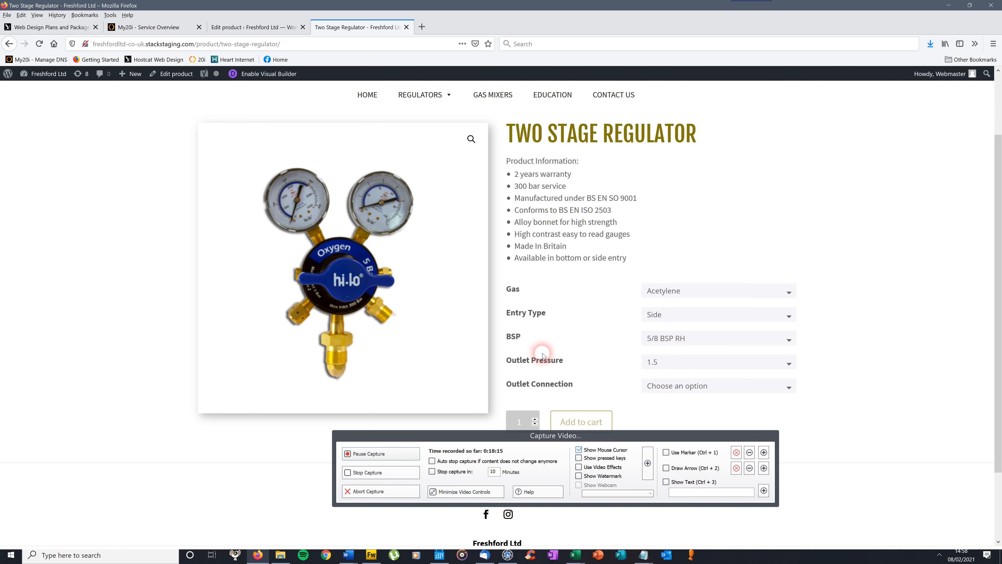
scroll(999, 314, down, 1)
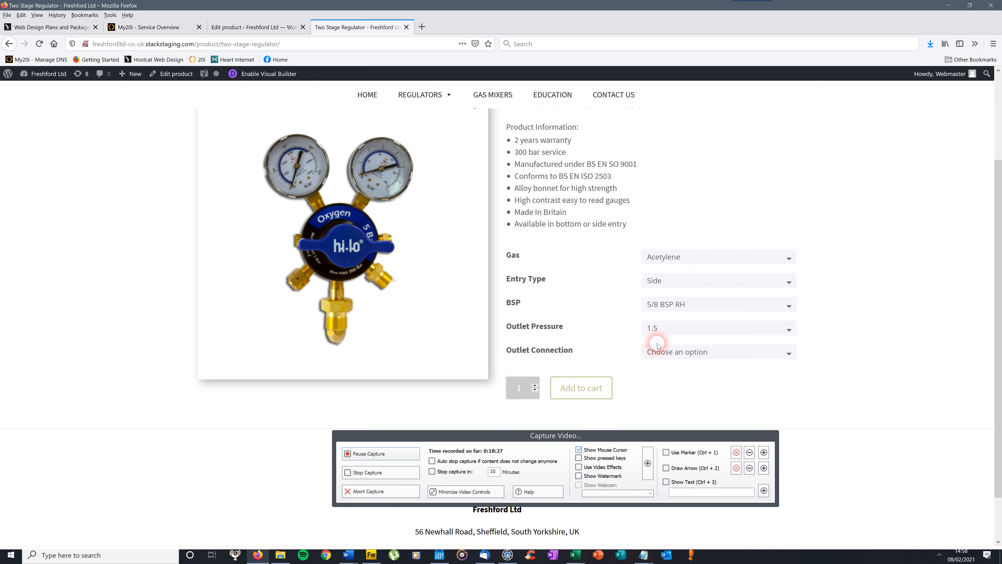
click(655, 351)
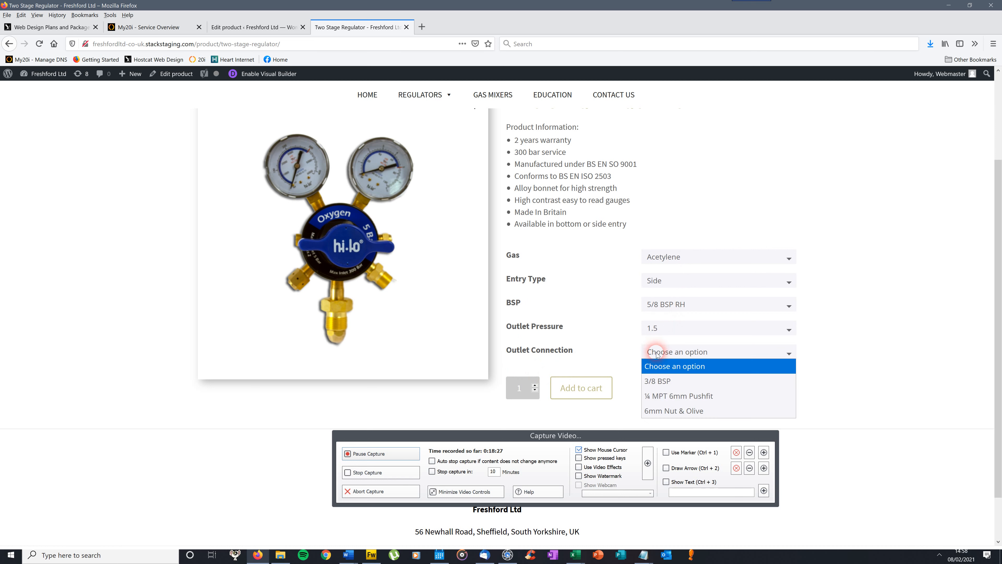
click(661, 396)
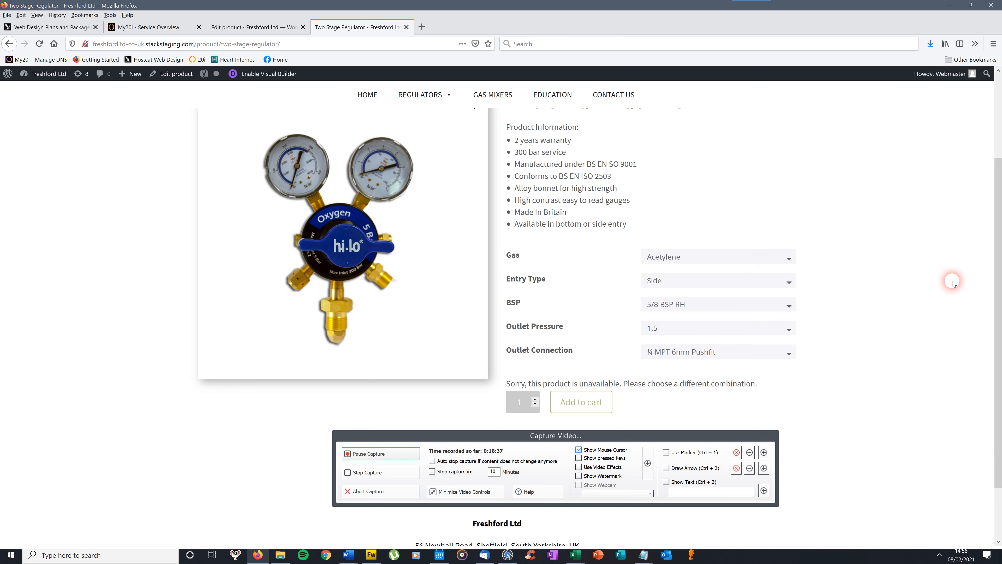
scroll(994, 327, down, 2)
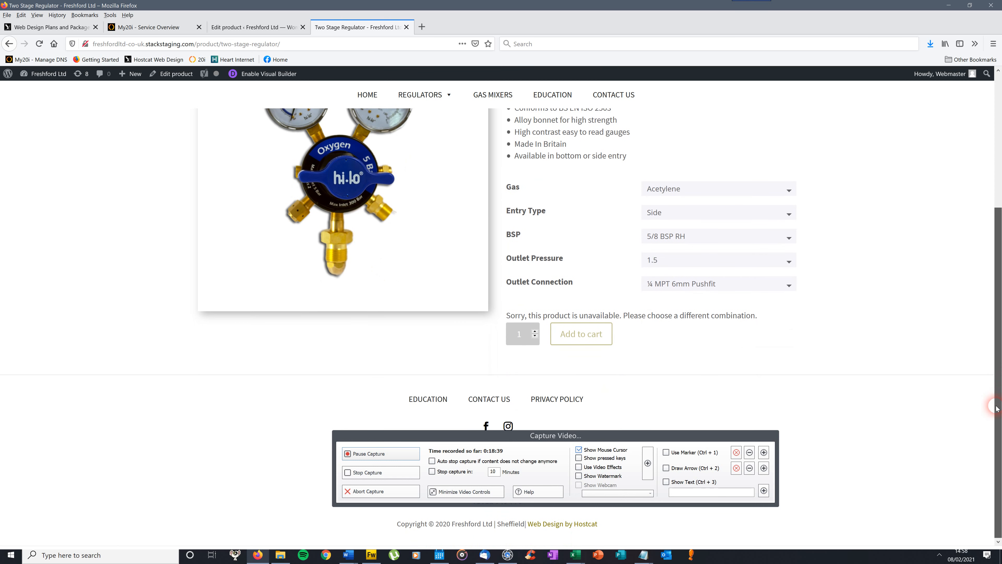
drag(996, 408, 999, 185)
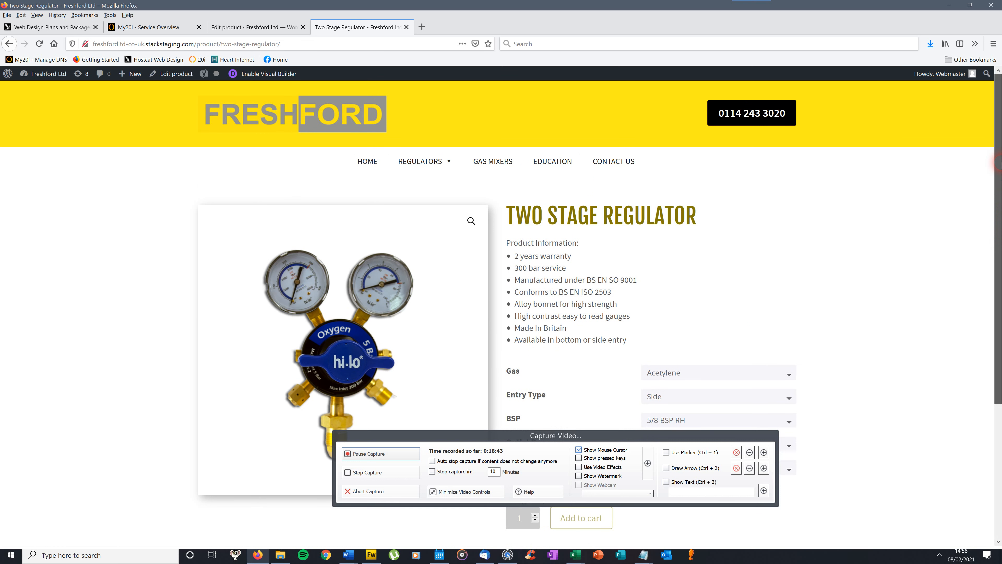
drag(1000, 164, 999, 166)
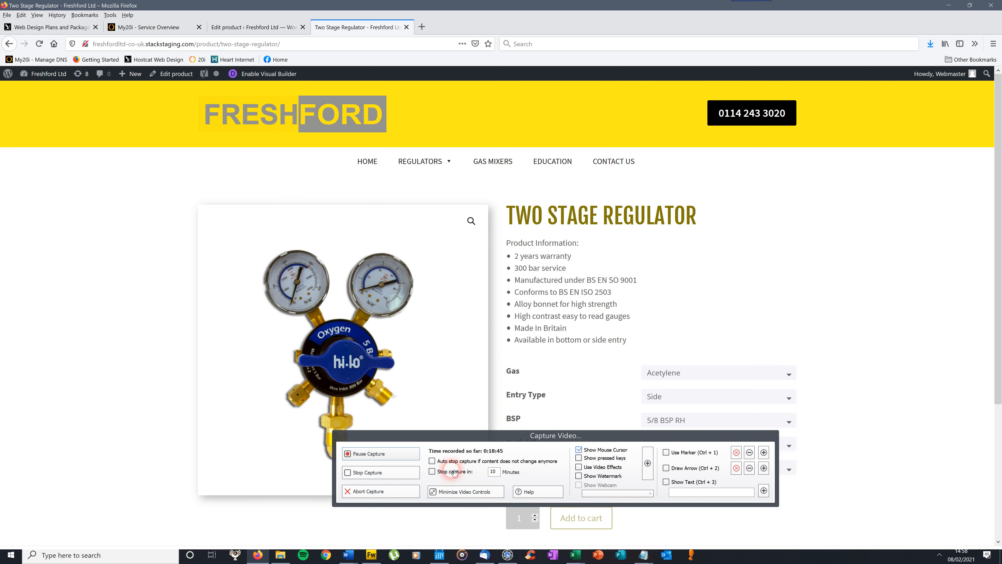